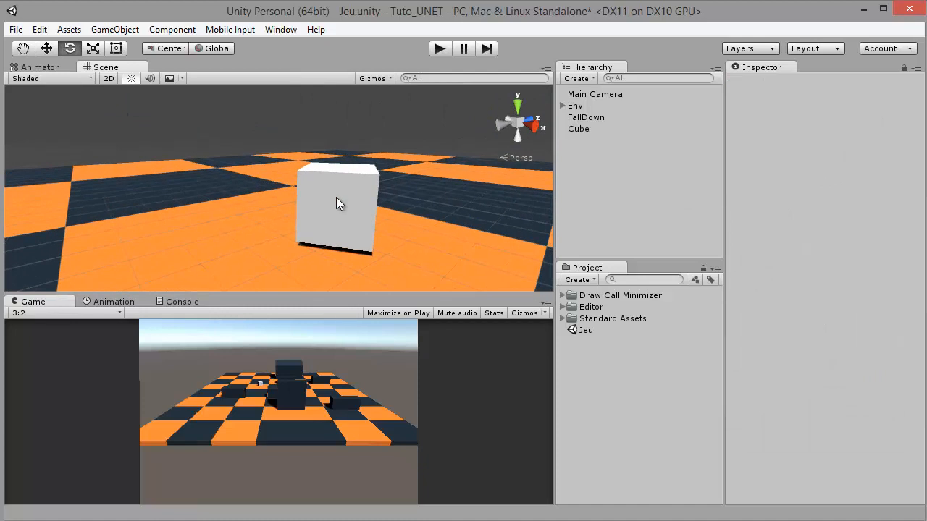
Inspect the cube's shading, then frame the directional light inside the Env group
{"action": "left_click", "coordinate": [337, 198]}
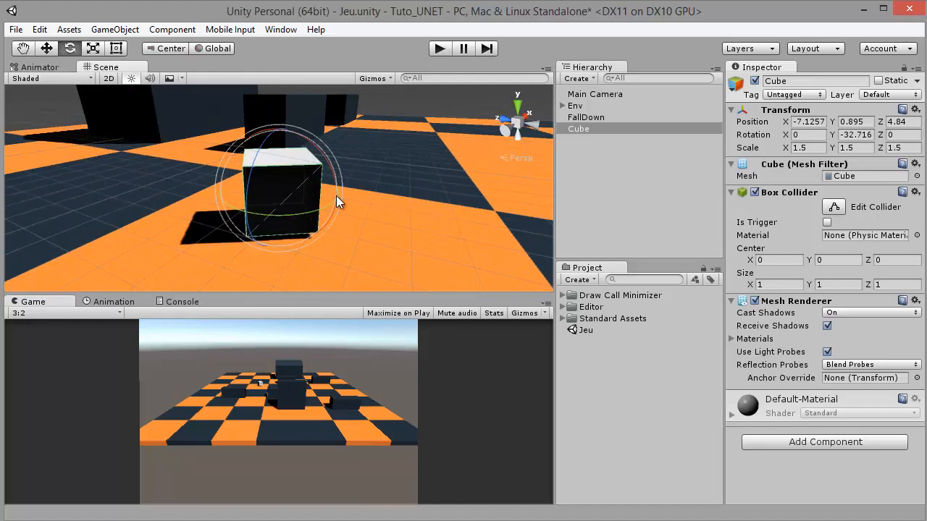
{"action": "left_click_drag", "start_coordinate": [336, 195], "coordinate": [620, 145]}
{"action": "left_click", "coordinate": [564, 105]}
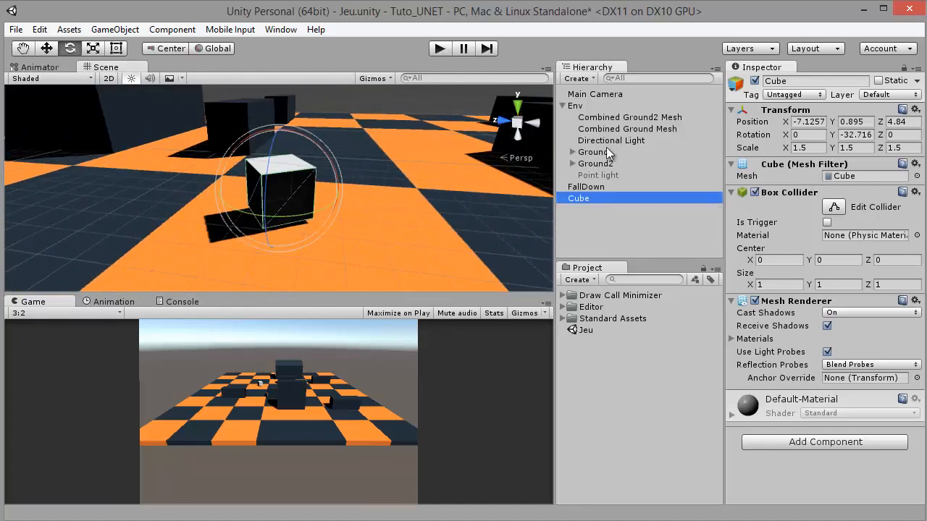
{"action": "double_click", "coordinate": [605, 140]}
{"action": "left_click_drag", "start_coordinate": [307, 182], "coordinate": [267, 149]}
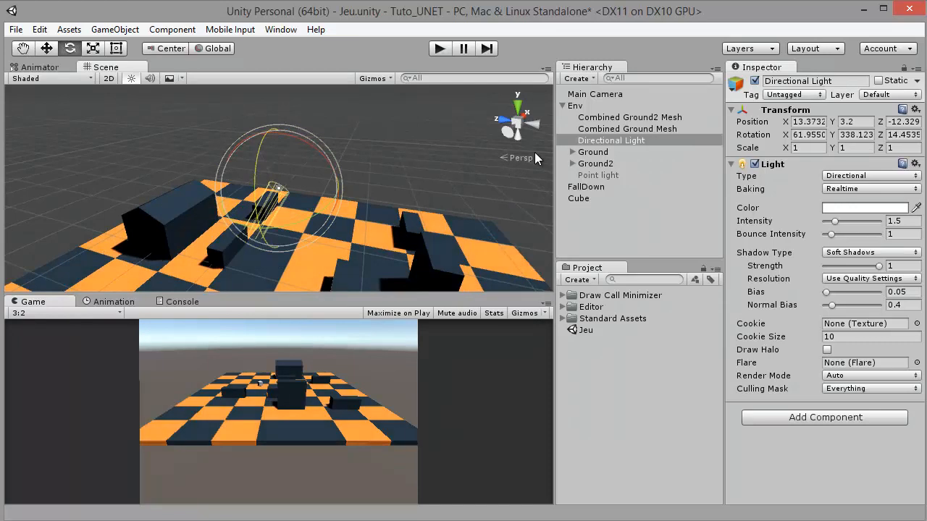
Enable the point light in the Env group and set its intensity to 0.6
{"action": "left_click", "coordinate": [598, 175]}
{"action": "left_click", "coordinate": [759, 85]}
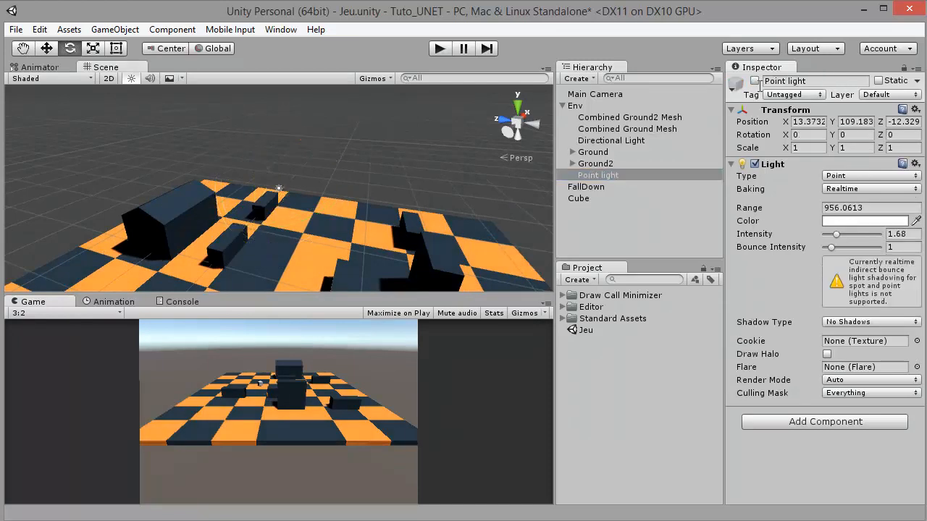
{"action": "left_click", "coordinate": [902, 233]}
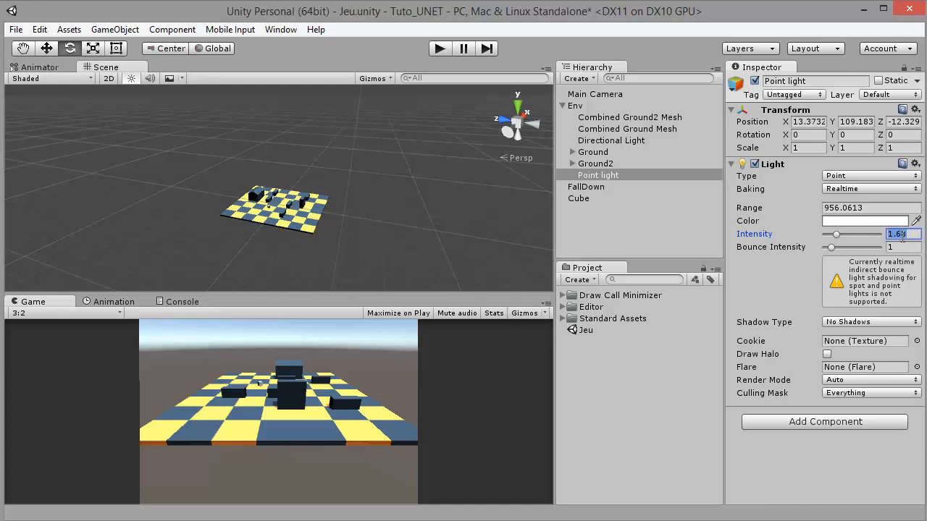
{"action": "type", "text": "1"}
{"action": "scroll", "coordinate": [403, 190], "scroll_direction": "down", "scroll_amount": 5}
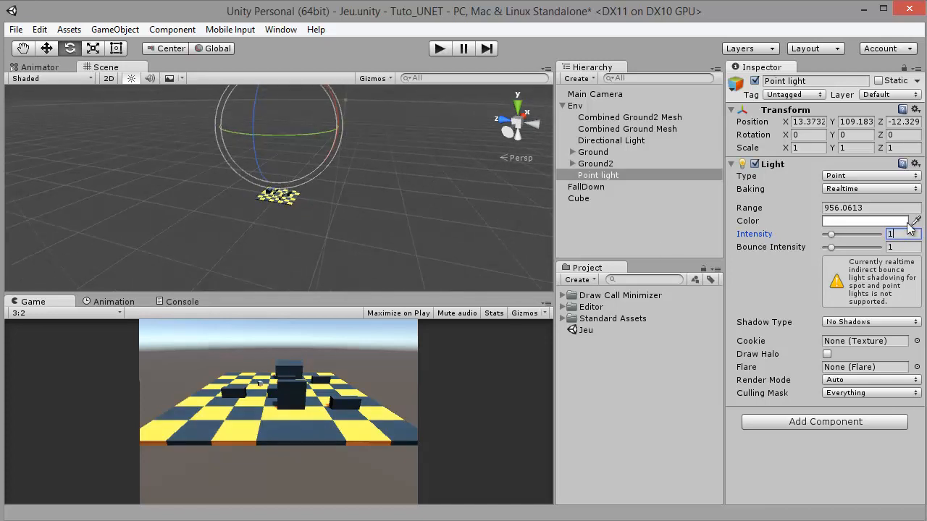
{"action": "key", "text": "BackSpace"}
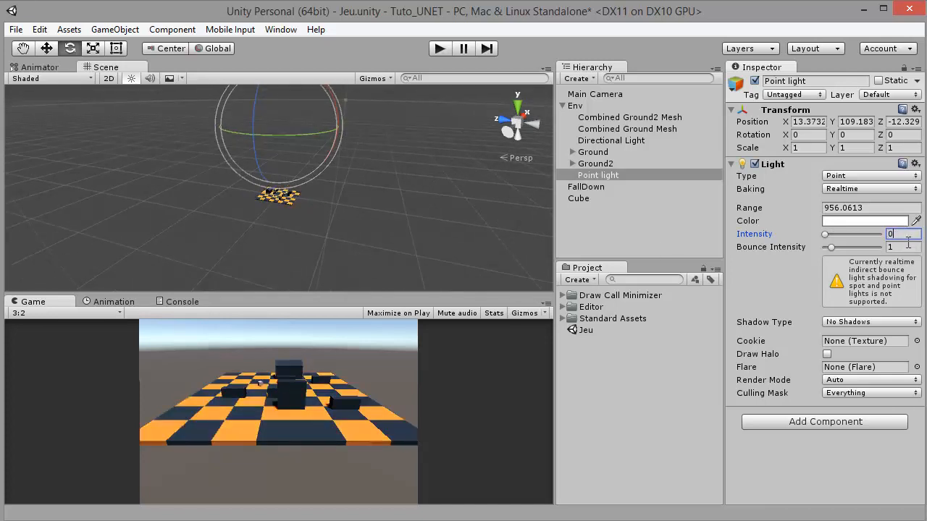
{"action": "type", "text": "0.6"}
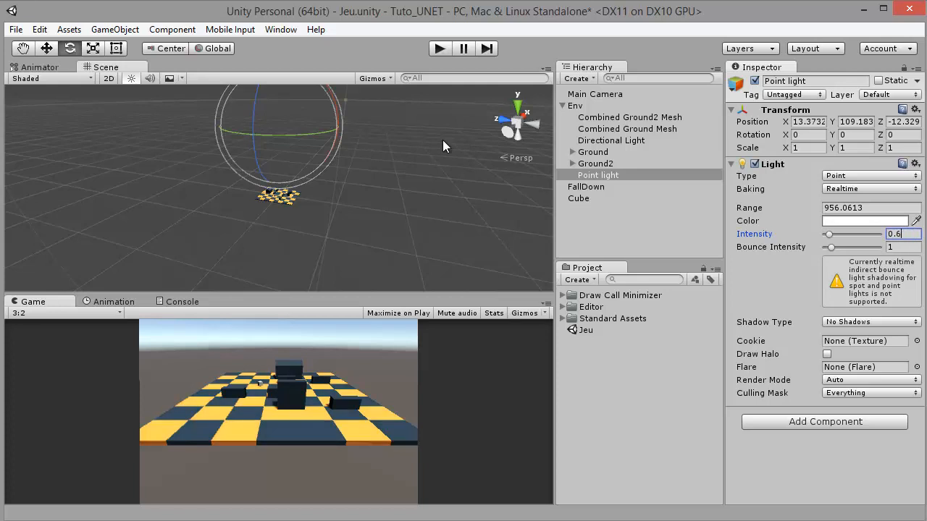
Move the point light along the Z axis to a position of about 243
{"action": "left_click", "coordinate": [47, 48]}
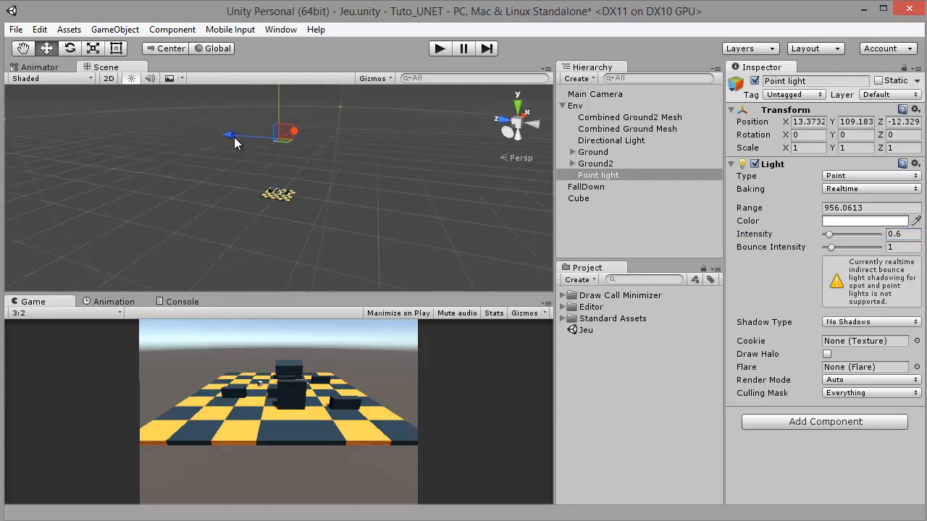
{"action": "left_click_drag", "start_coordinate": [236, 131], "coordinate": [116, 114]}
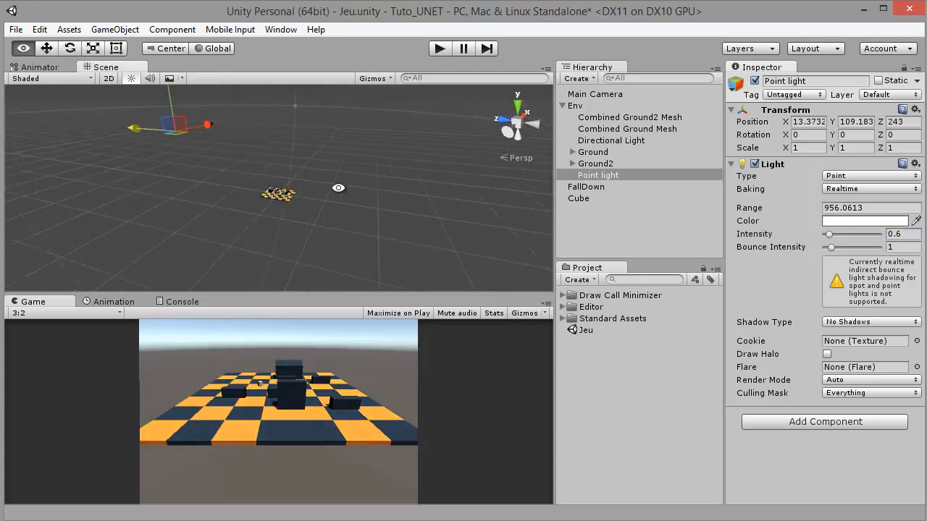
{"action": "left_click_drag", "start_coordinate": [339, 188], "coordinate": [324, 207]}
{"action": "scroll", "coordinate": [307, 200], "scroll_direction": "up", "scroll_amount": 10}
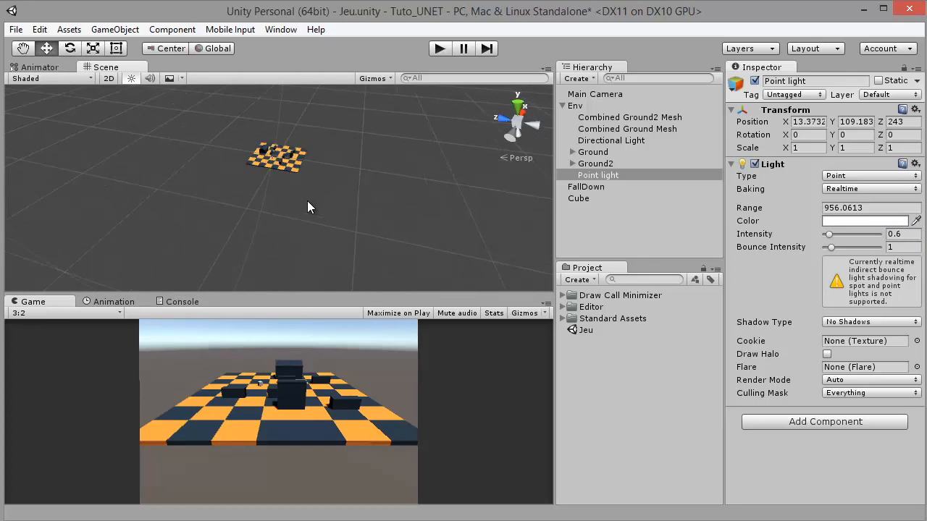
Frame the cube on the checkered ground and examine its lighting from several angles and distances
{"action": "left_click_drag", "start_coordinate": [276, 122], "coordinate": [290, 219]}
{"action": "scroll", "coordinate": [274, 218], "scroll_direction": "up", "scroll_amount": 5}
{"action": "scroll", "coordinate": [348, 142], "scroll_direction": "up", "scroll_amount": 5}
{"action": "left_click", "coordinate": [275, 219]}
{"action": "key", "text": "f"}
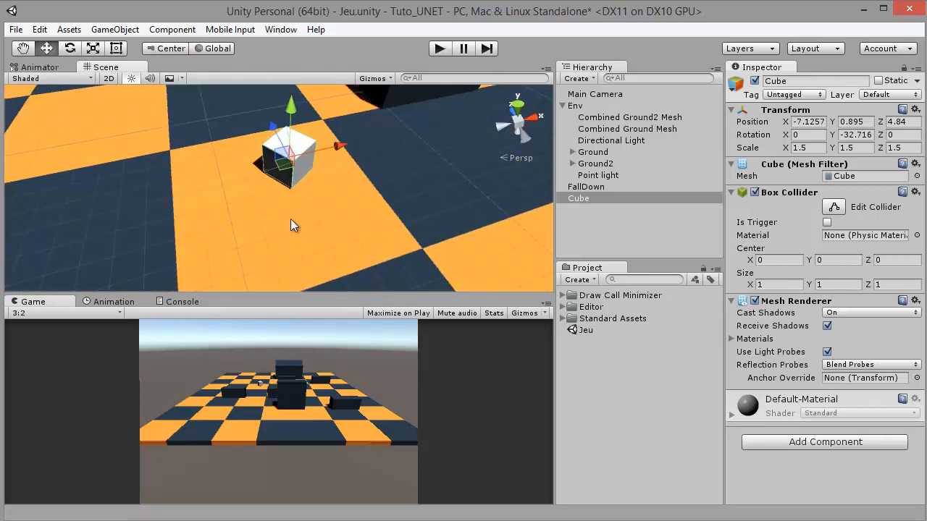
{"action": "left_click_drag", "start_coordinate": [344, 211], "coordinate": [640, 194]}
{"action": "scroll", "coordinate": [349, 188], "scroll_direction": "down", "scroll_amount": 8}
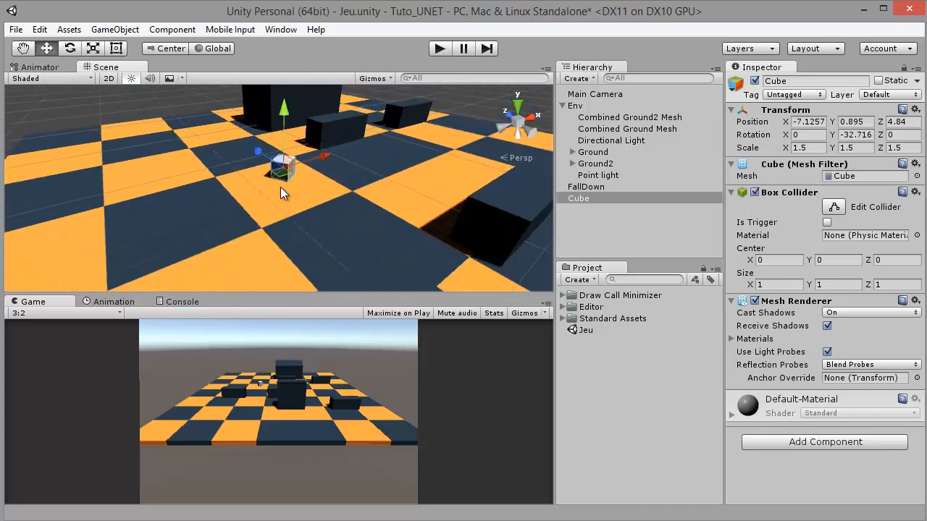
{"action": "left_click_drag", "start_coordinate": [280, 187], "coordinate": [265, 173]}
{"action": "scroll", "coordinate": [256, 175], "scroll_direction": "down", "scroll_amount": 8}
{"action": "left_click_drag", "start_coordinate": [195, 174], "coordinate": [325, 172]}
Move the point light farther away and below the ground, to about Y -81 and Z 442
{"action": "left_click", "coordinate": [590, 177]}
{"action": "scroll", "coordinate": [240, 176], "scroll_direction": "down", "scroll_amount": 10}
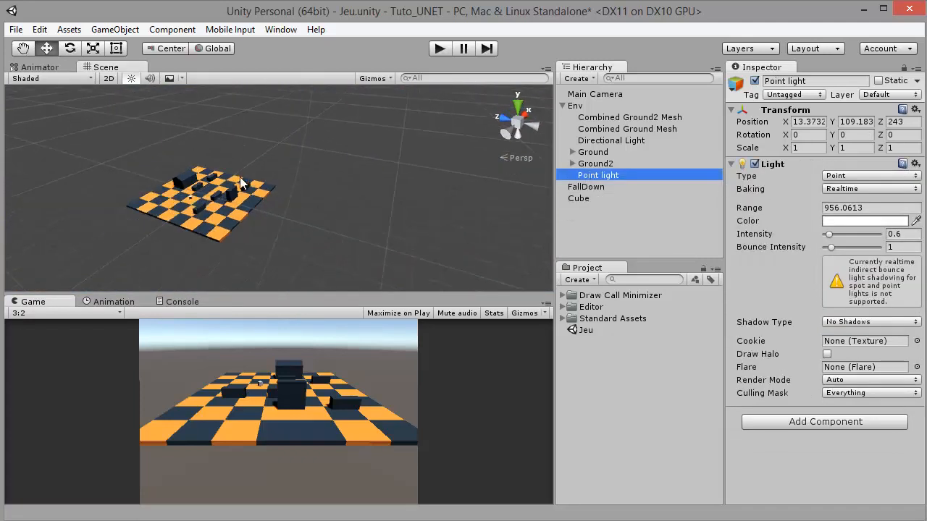
{"action": "scroll", "coordinate": [243, 178], "scroll_direction": "down", "scroll_amount": 5}
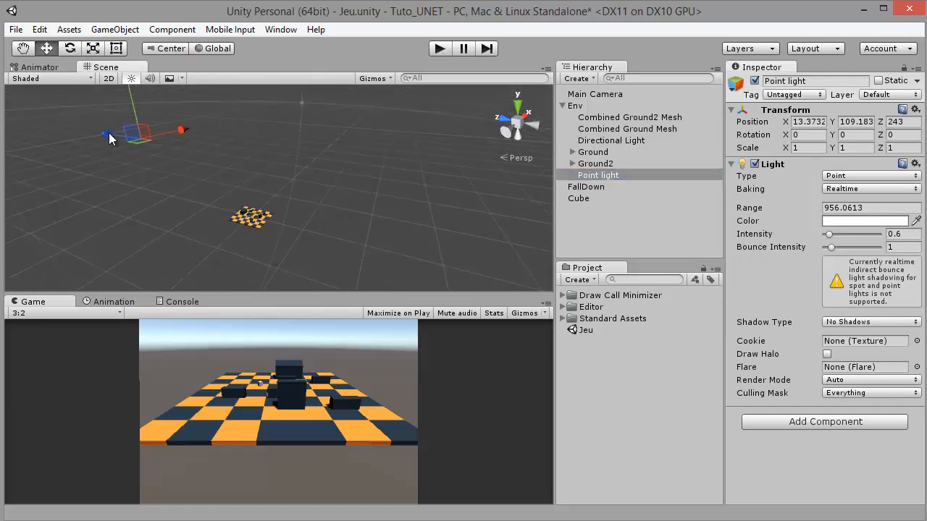
{"action": "left_click_drag", "start_coordinate": [114, 136], "coordinate": [42, 132]}
{"action": "left_click_drag", "start_coordinate": [69, 93], "coordinate": [75, 197]}
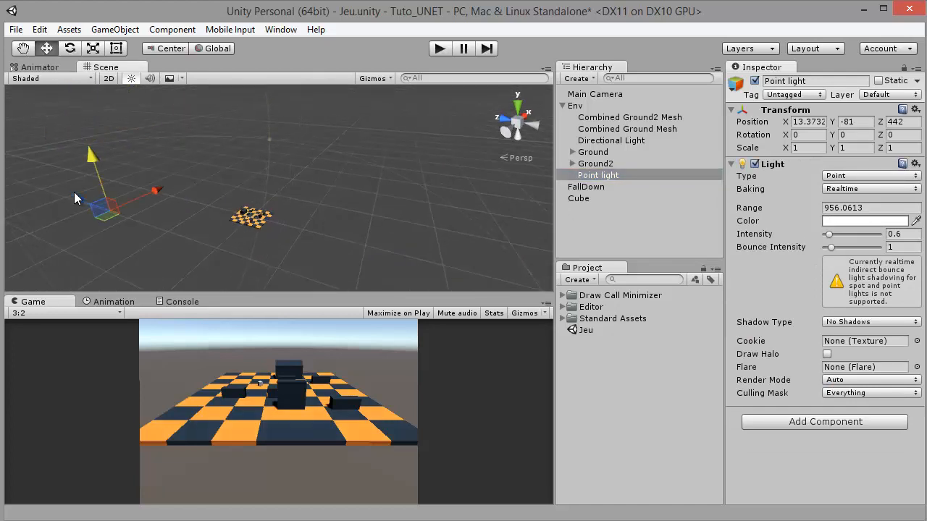
Frame the cube again and examine how its faces are lit near and far
{"action": "left_click", "coordinate": [583, 199]}
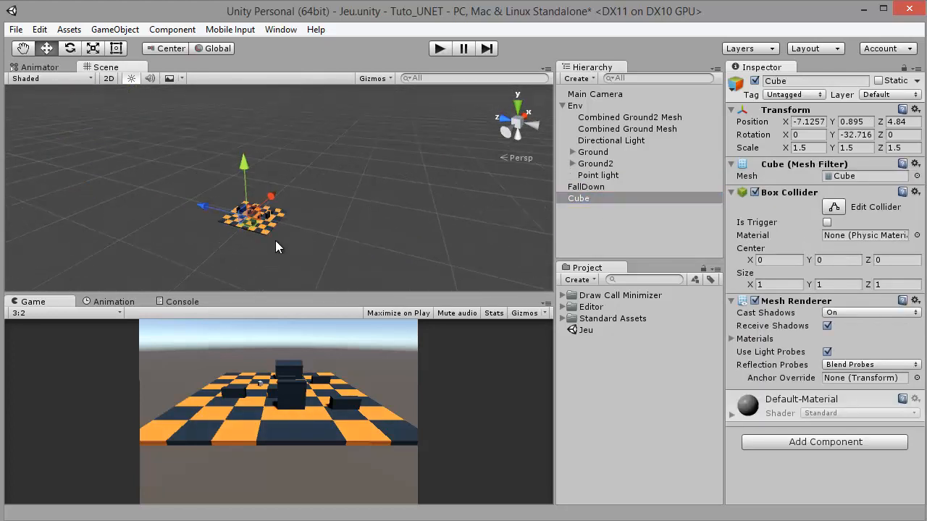
{"action": "key", "text": "f"}
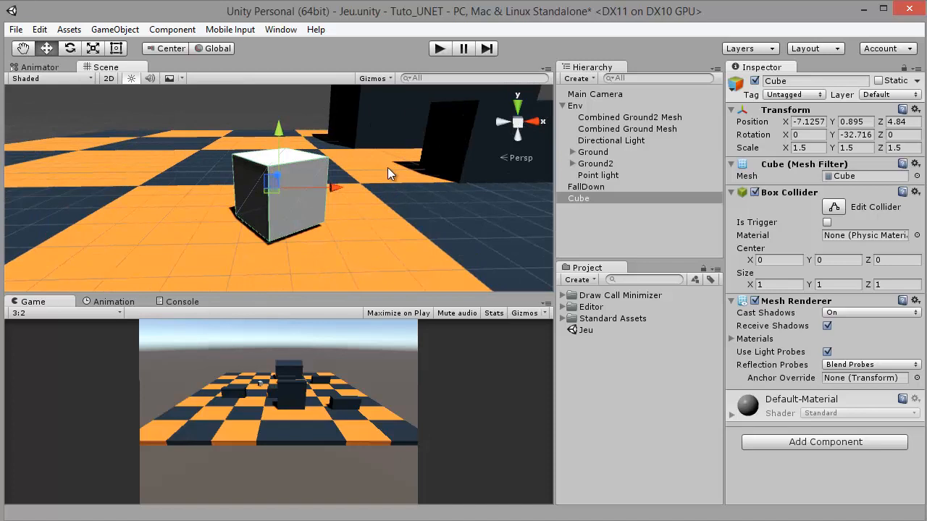
{"action": "scroll", "coordinate": [286, 181], "scroll_direction": "down", "scroll_amount": 1}
{"action": "scroll", "coordinate": [283, 184], "scroll_direction": "down", "scroll_amount": 6}
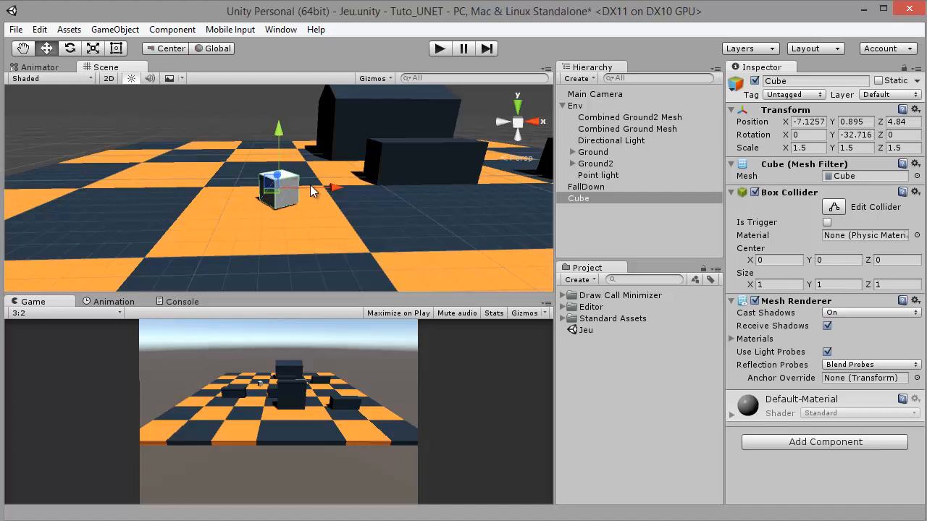
{"action": "scroll", "coordinate": [310, 188], "scroll_direction": "up", "scroll_amount": 7}
{"action": "left_click_drag", "start_coordinate": [407, 180], "coordinate": [578, 139]}
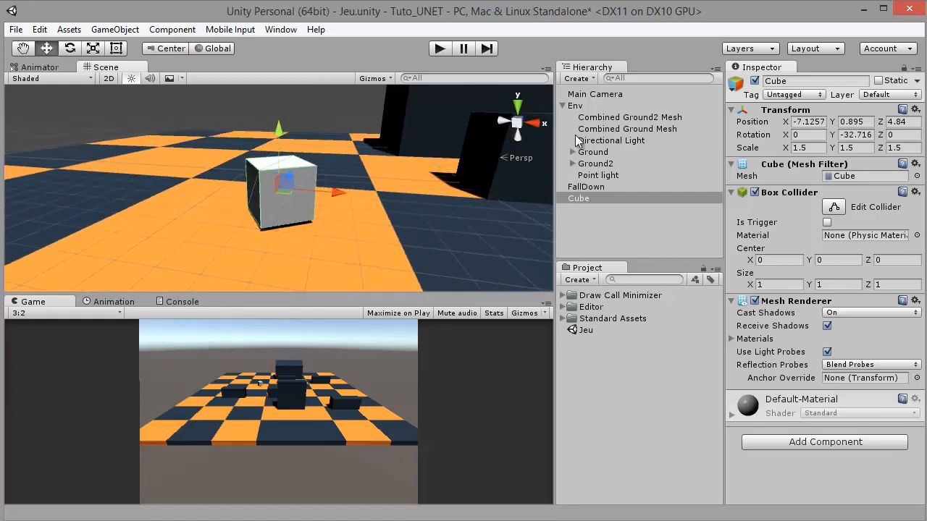
Collapse the Env group and rename the Cube object to Player
{"action": "left_click", "coordinate": [562, 106]}
{"action": "left_click", "coordinate": [584, 128]}
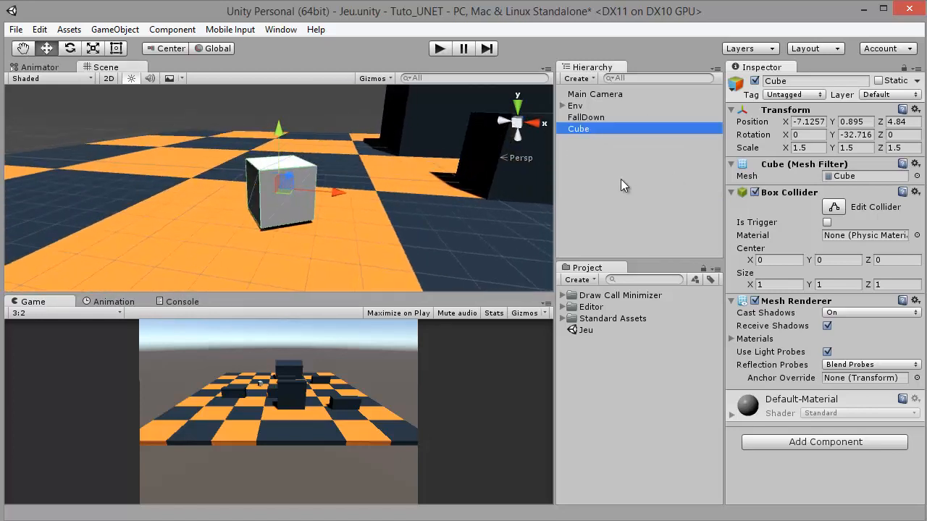
{"action": "left_click", "coordinate": [621, 178]}
{"action": "left_click", "coordinate": [572, 129]}
{"action": "key", "text": "F2"}
{"action": "type", "text": "Pla"}
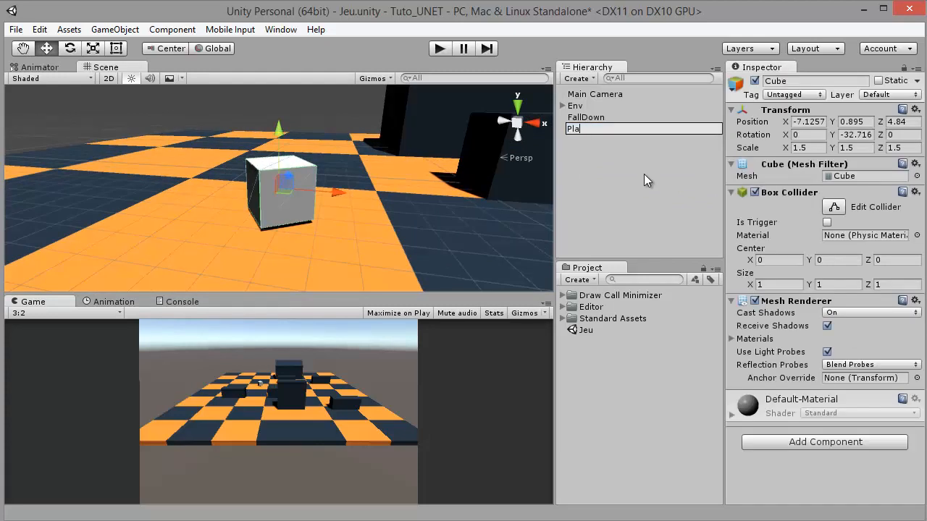
{"action": "type", "text": "yer"}
{"action": "key", "text": "Return"}
{"action": "scroll", "coordinate": [379, 198], "scroll_direction": "up", "scroll_amount": 2}
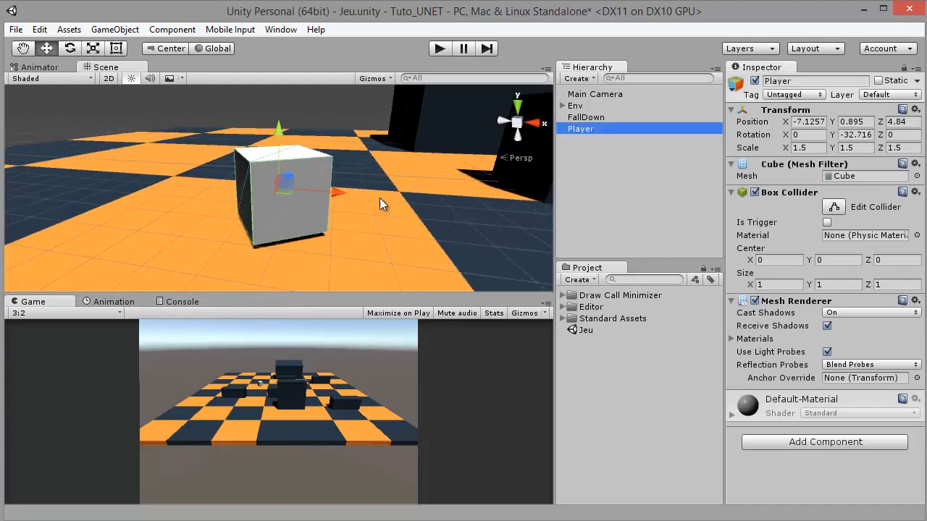
{"action": "left_click_drag", "start_coordinate": [379, 197], "coordinate": [355, 228]}
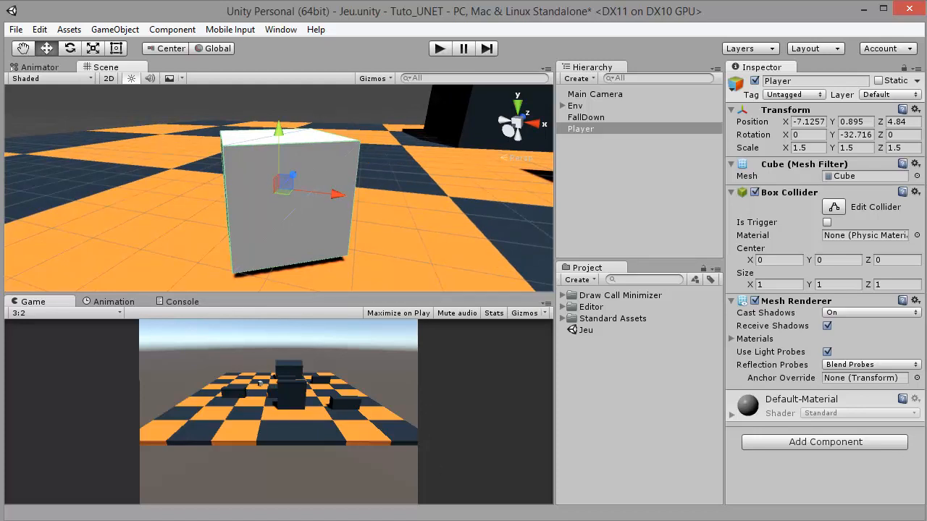
Switch to Photoshop and create a new document 512 pixels wide and 512 pixels high
{"action": "key", "text": "alt+Tab"}
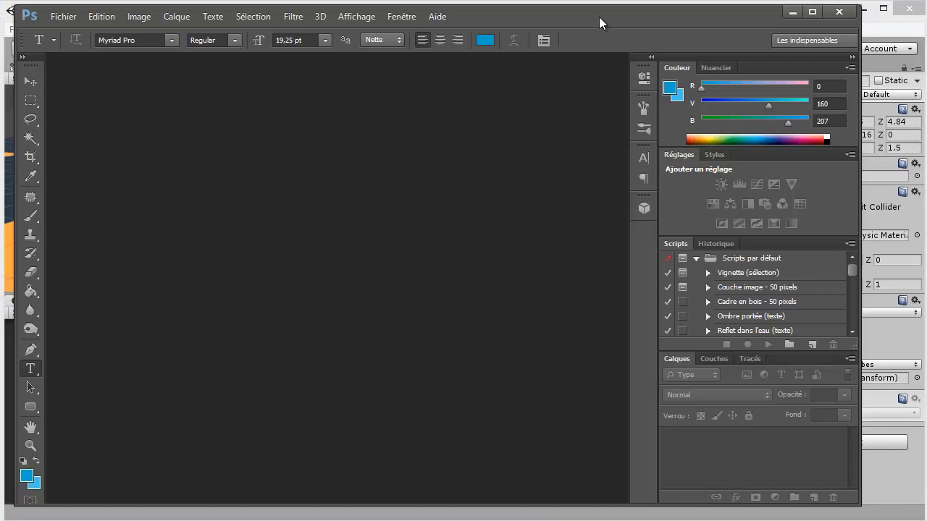
{"action": "mouse_move", "coordinate": [598, 17]}
{"action": "left_mouse_down"}
{"action": "mouse_move", "coordinate": [617, 14]}
{"action": "mouse_move", "coordinate": [611, 24]}
{"action": "left_mouse_up"}
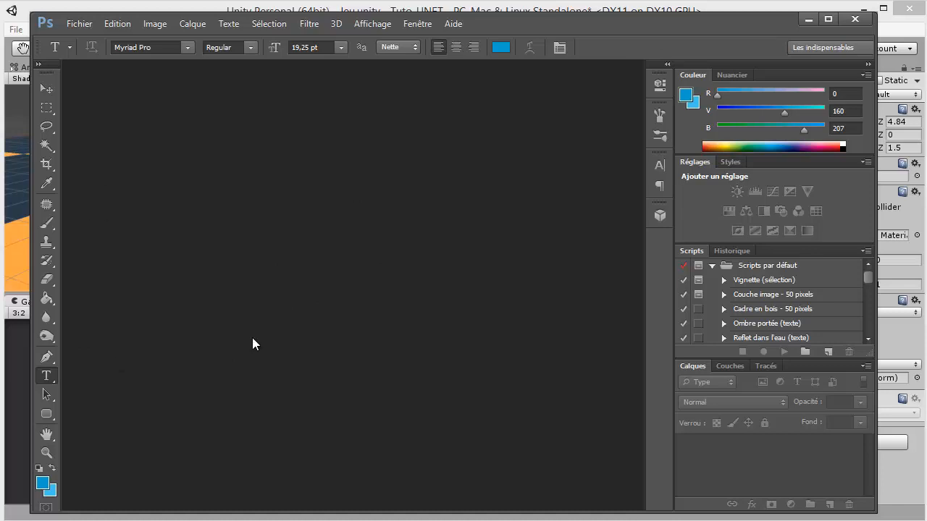
{"action": "key", "text": "ctrl+n"}
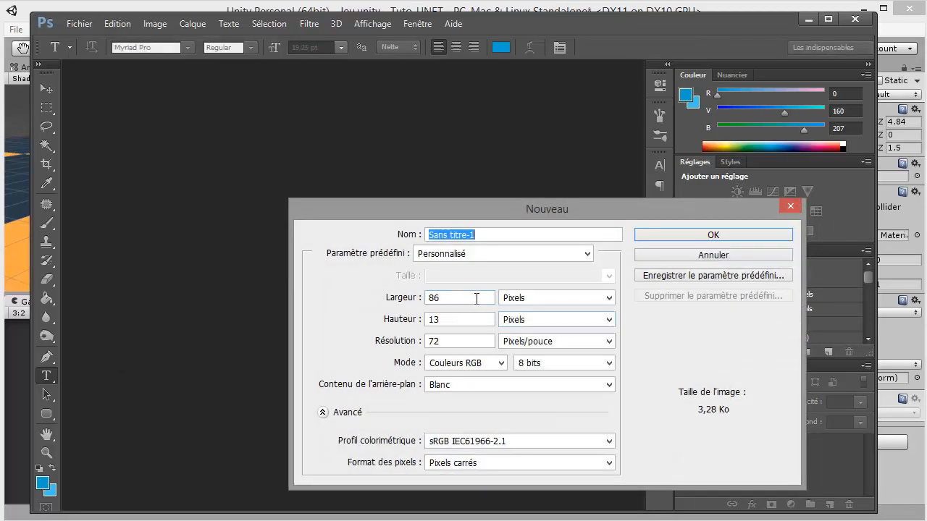
{"action": "double_click", "coordinate": [478, 297]}
{"action": "left_click_drag", "start_coordinate": [517, 220], "coordinate": [431, 189]}
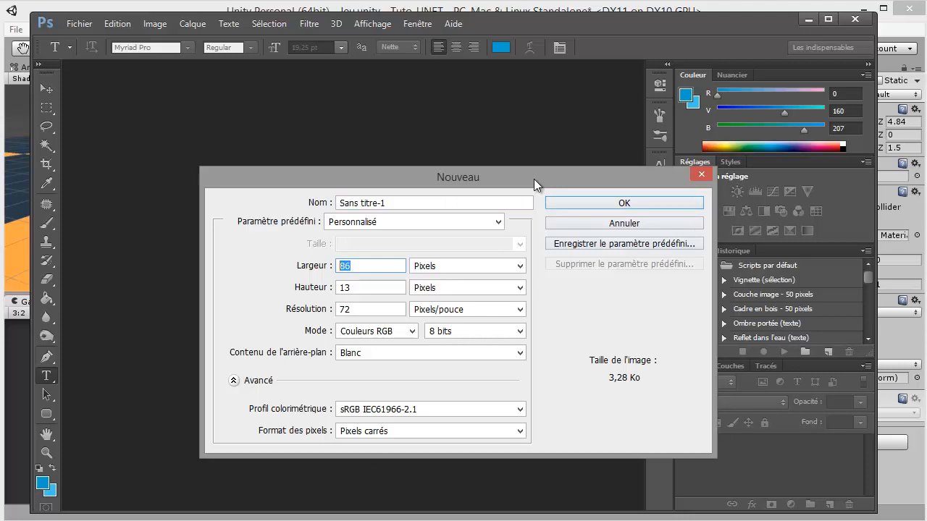
{"action": "left_click_drag", "start_coordinate": [534, 178], "coordinate": [514, 167]}
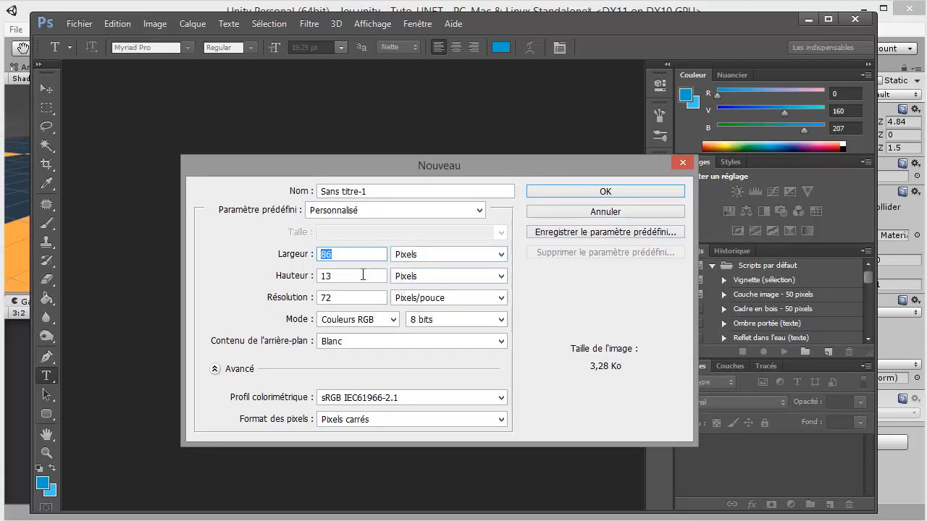
{"action": "left_click_drag", "start_coordinate": [428, 169], "coordinate": [402, 158]}
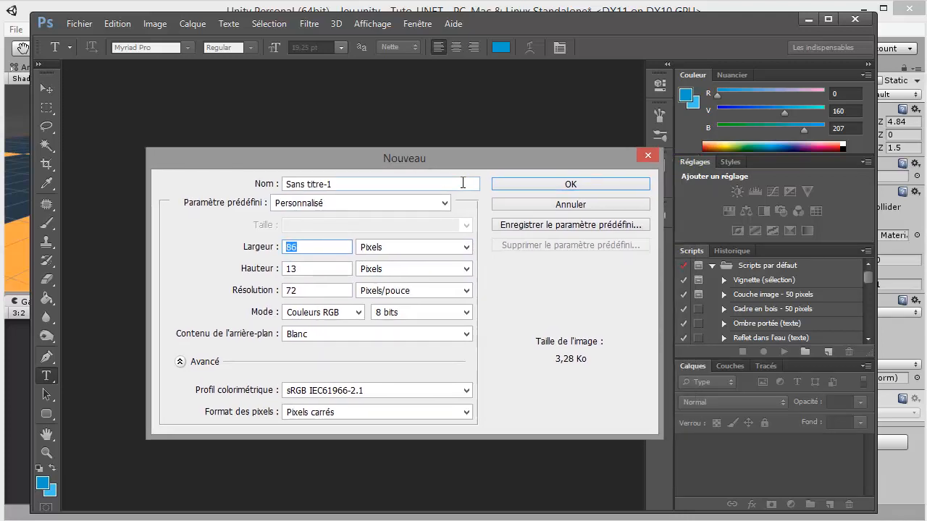
{"action": "type", "text": "512"}
{"action": "key", "text": "Tab"}
{"action": "type", "text": "512"}
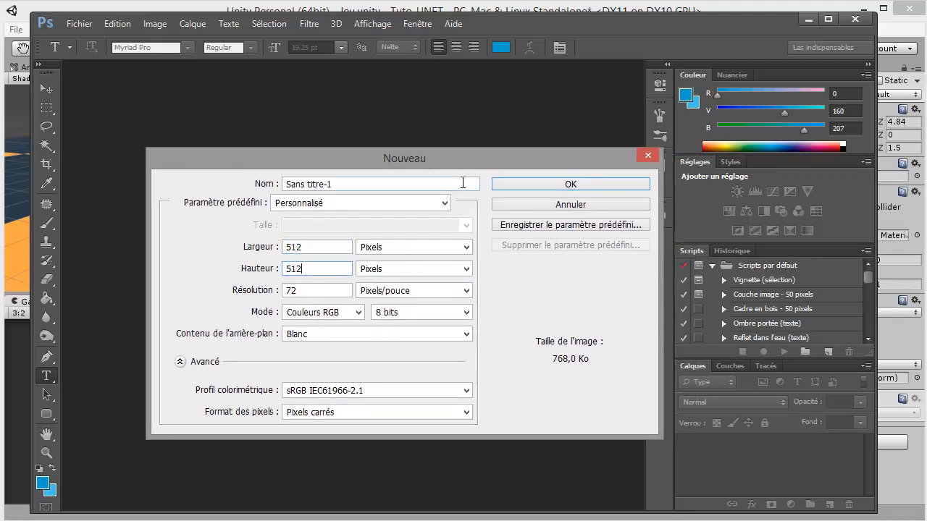
{"action": "key", "text": "Return"}
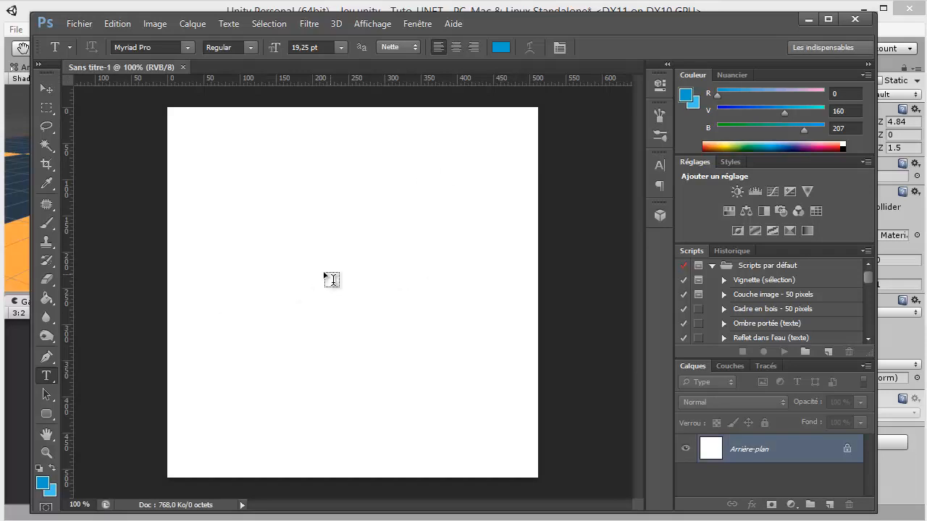
Add a new layer and draw a wide rectangular selection of about 340 by 40 pixels near the canvas's lower edge
{"action": "left_click", "coordinate": [829, 504]}
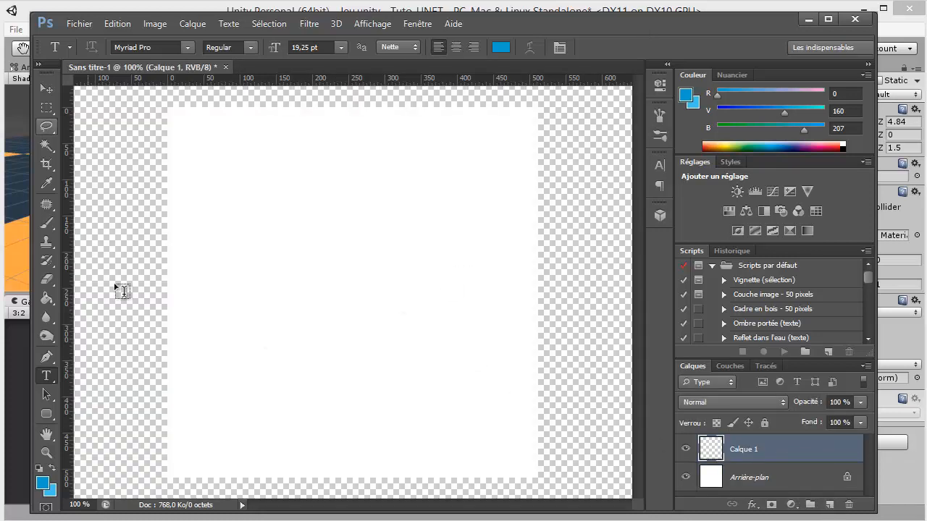
{"action": "left_click", "coordinate": [46, 107]}
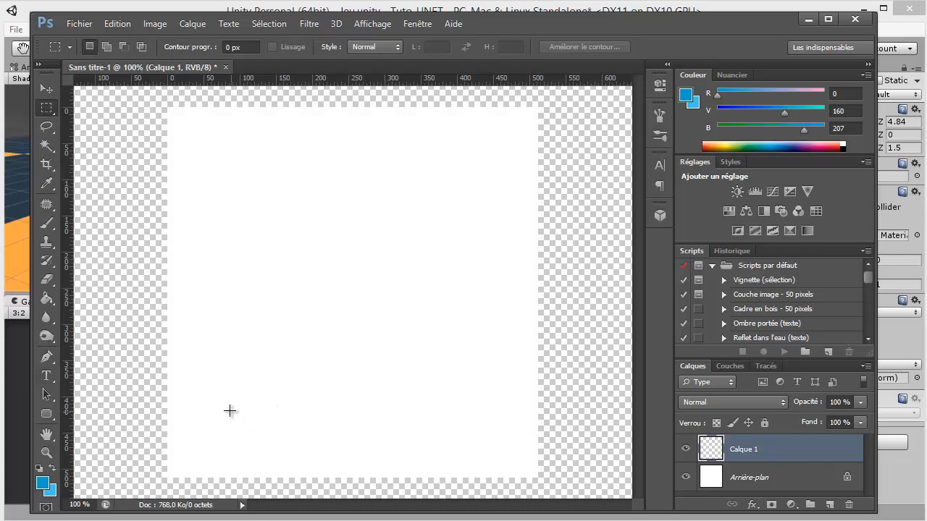
{"action": "left_click_drag", "start_coordinate": [230, 411], "coordinate": [474, 439]}
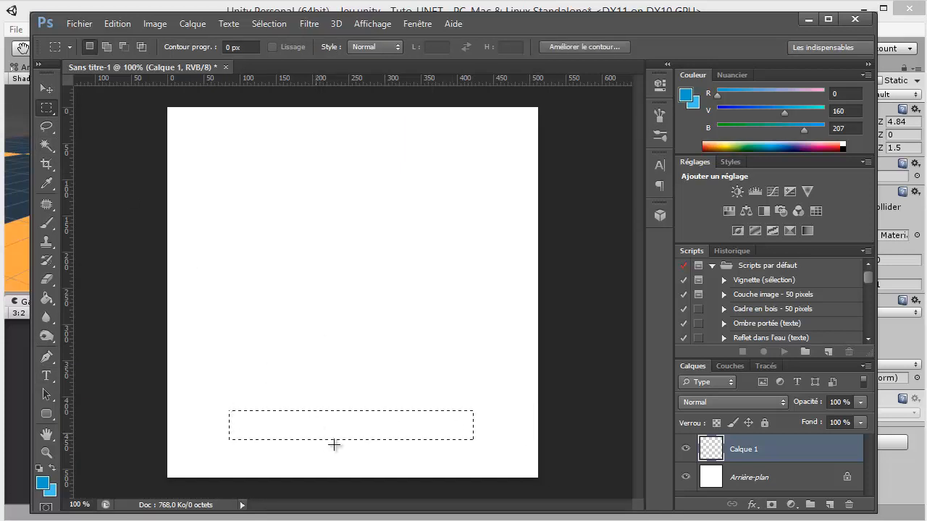
Move the rectangular selection slightly higher on the canvas and set the foreground colour to dark grey #1f1f1f
{"action": "left_click_drag", "start_coordinate": [341, 425], "coordinate": [343, 410]}
{"action": "left_click", "coordinate": [43, 484]}
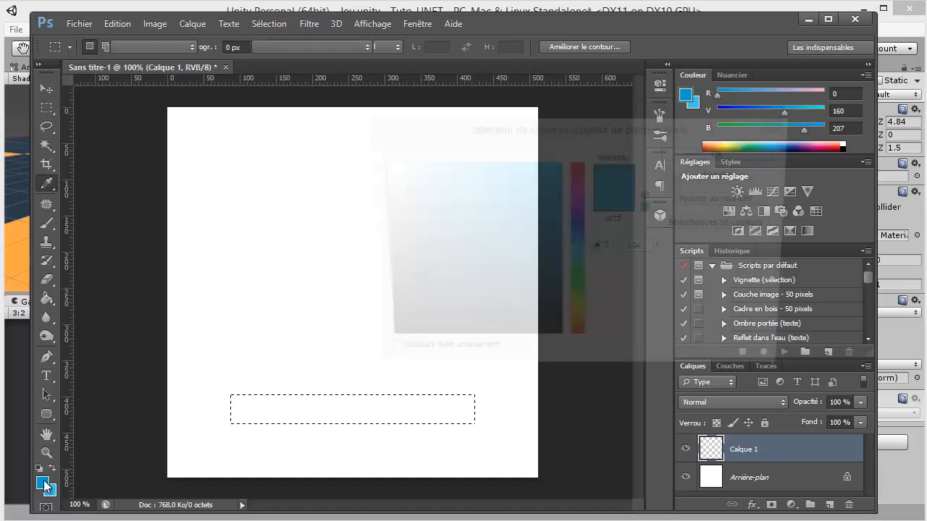
{"action": "left_click_drag", "start_coordinate": [416, 328], "coordinate": [377, 323]}
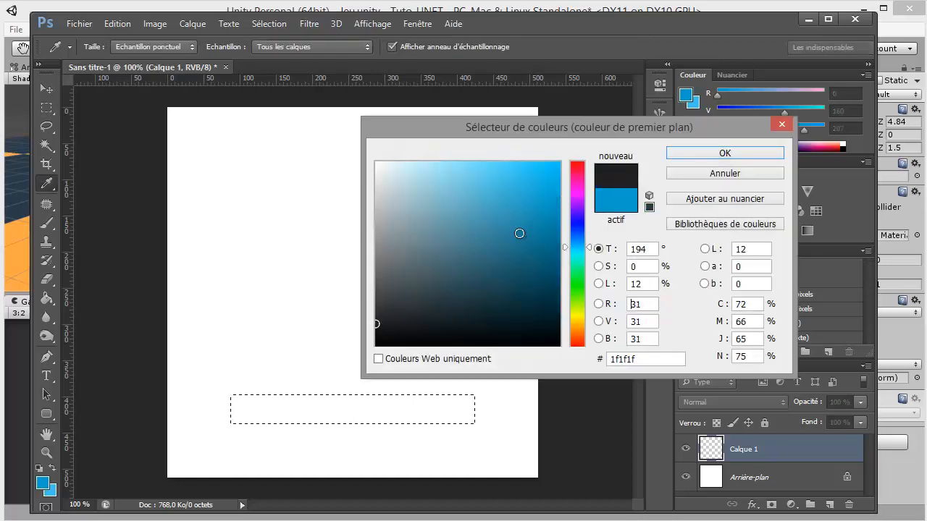
{"action": "left_click", "coordinate": [715, 153]}
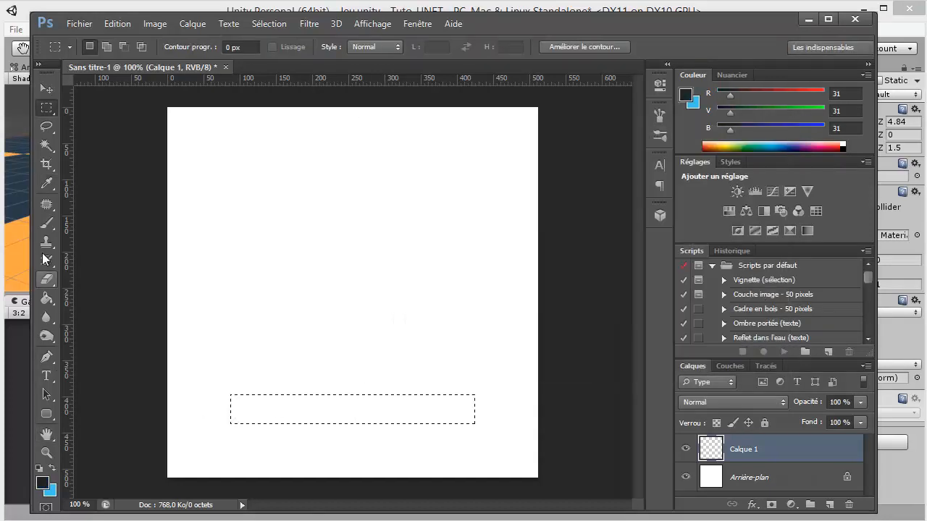
Lower the Brush's hardness and paint the rectangular selection dark with the 201 px soft brush, leaving both ends faded
{"action": "left_click", "coordinate": [47, 223]}
{"action": "left_click_drag", "start_coordinate": [290, 313], "coordinate": [358, 311]}
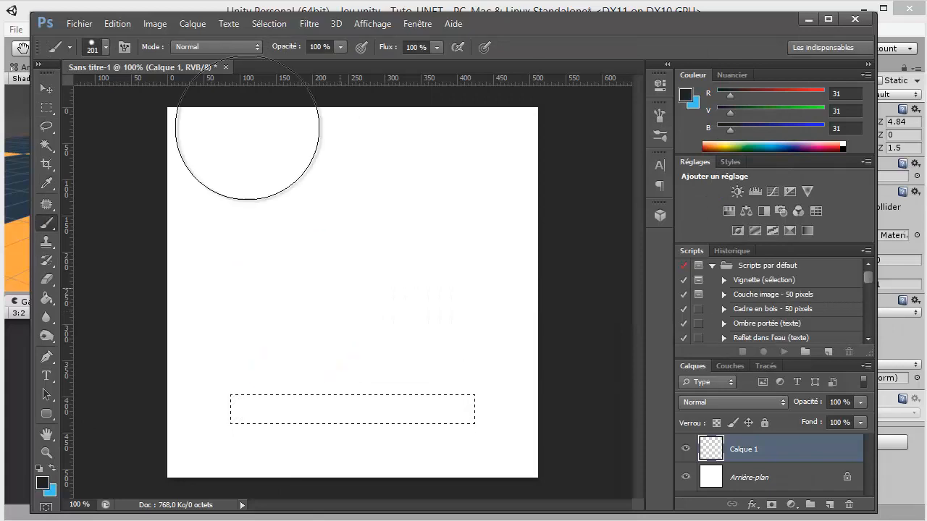
{"action": "left_click", "coordinate": [106, 47]}
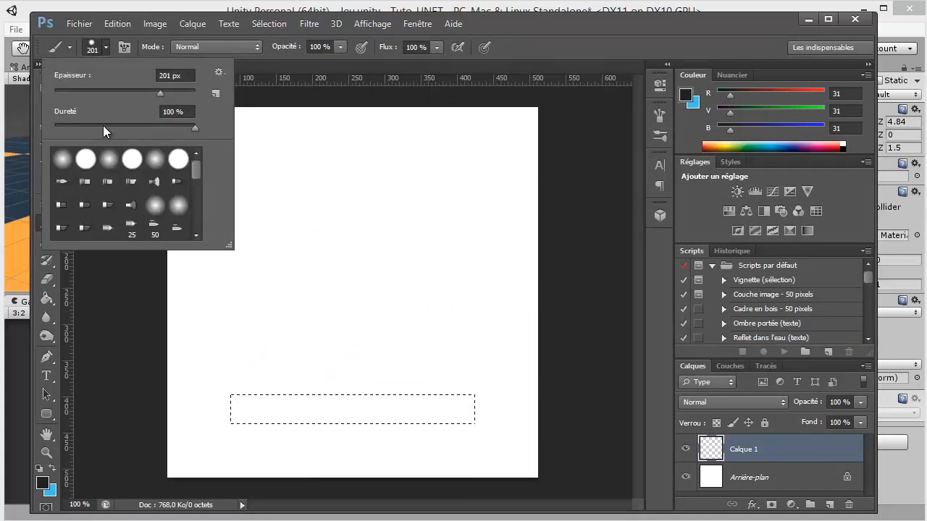
{"action": "left_click_drag", "start_coordinate": [103, 125], "coordinate": [71, 128]}
{"action": "left_click", "coordinate": [309, 352]}
{"action": "left_click_drag", "start_coordinate": [309, 406], "coordinate": [398, 404]}
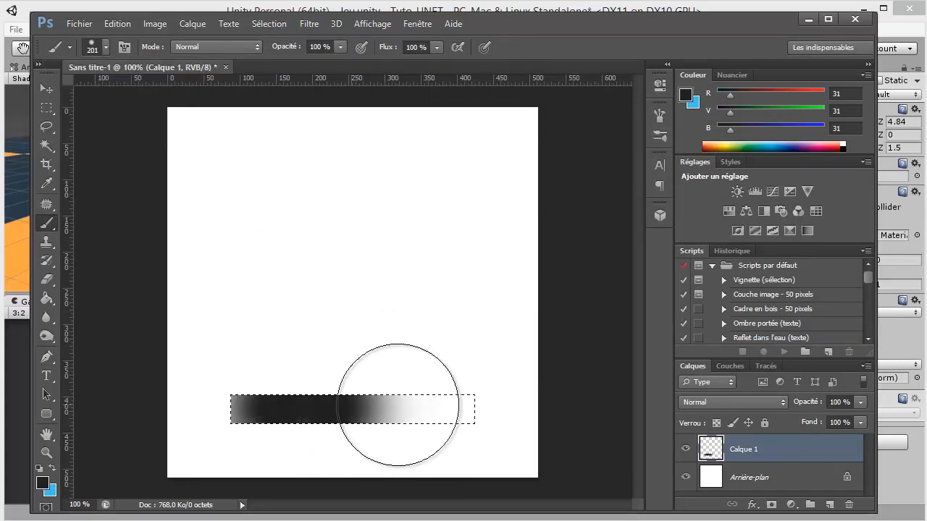
{"action": "left_click", "coordinate": [419, 410]}
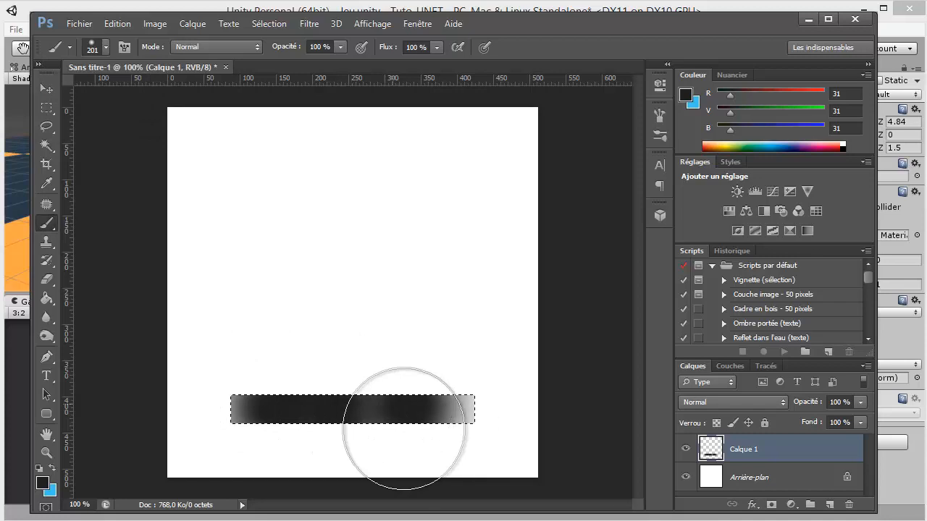
{"action": "left_click", "coordinate": [413, 419]}
{"action": "left_click_drag", "start_coordinate": [428, 414], "coordinate": [356, 435]}
Extend the dark paint towards both ends of the bar with a 19 px brush, and deselect the rectangle
{"action": "scroll", "coordinate": [381, 444], "scroll_direction": "up", "scroll_amount": 4}
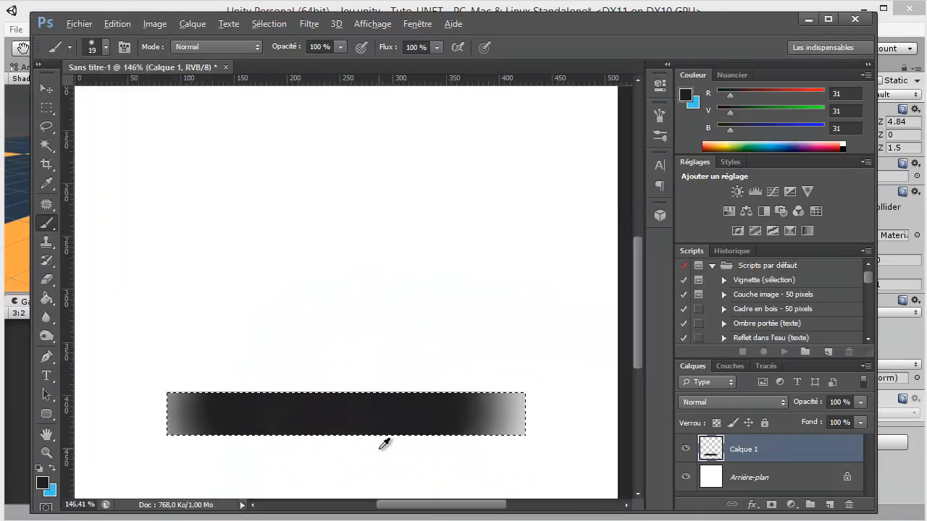
{"action": "scroll", "coordinate": [384, 443], "scroll_direction": "up", "scroll_amount": 1}
{"action": "left_click", "coordinate": [172, 412]}
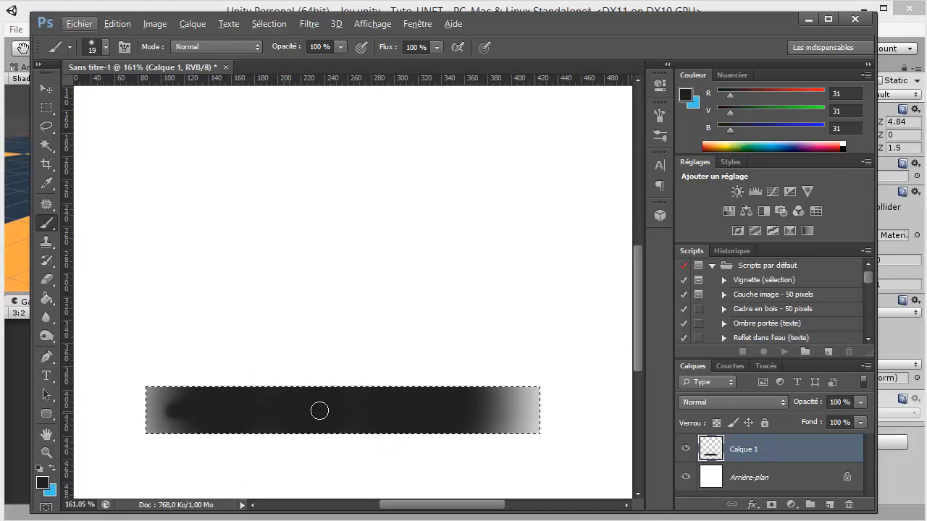
{"action": "mouse_move", "coordinate": [319, 411]}
{"action": "left_mouse_down"}
{"action": "mouse_move", "coordinate": [515, 411]}
{"action": "mouse_move", "coordinate": [439, 411]}
{"action": "left_mouse_up"}
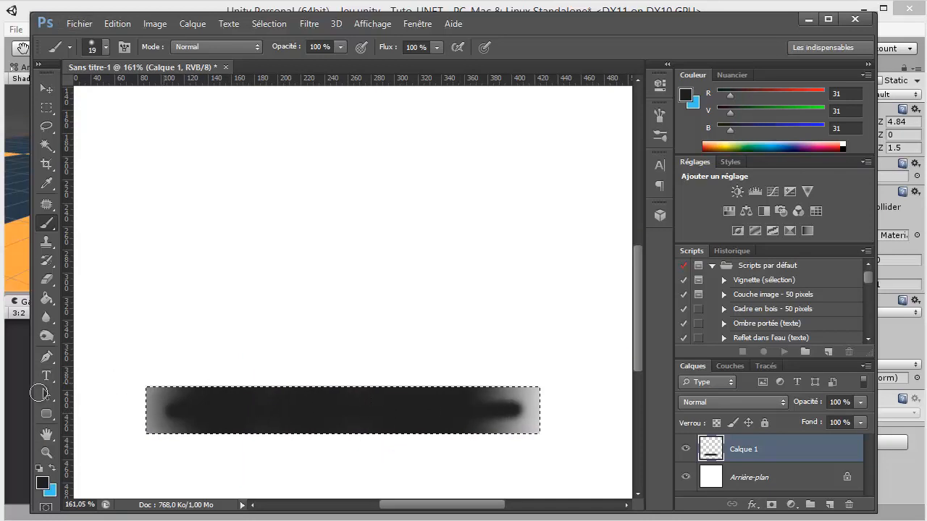
{"action": "scroll", "coordinate": [355, 376], "scroll_direction": "down", "scroll_amount": 5}
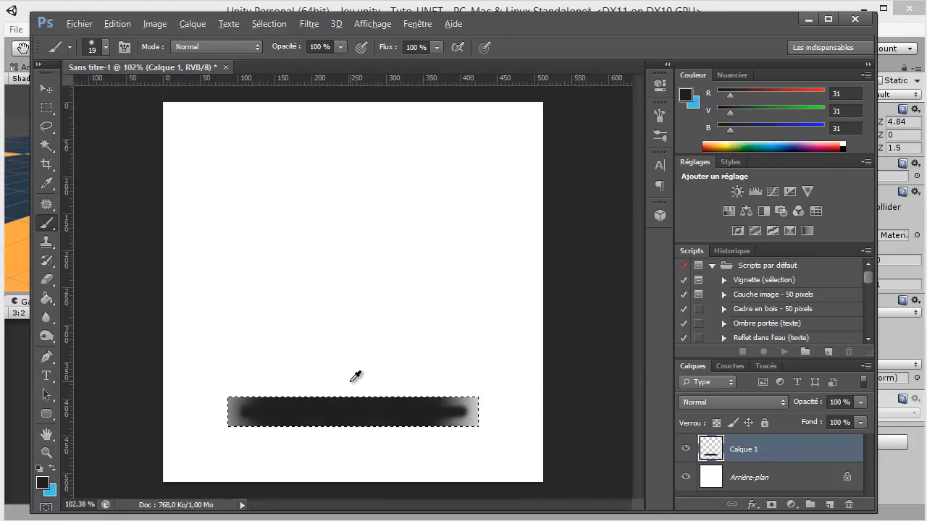
{"action": "key", "text": "ctrl+d"}
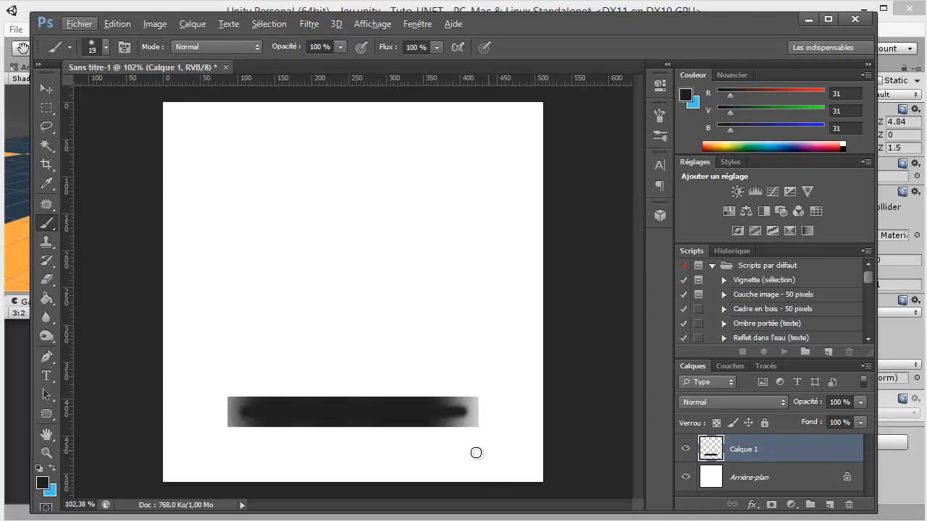
Soften the bar's edges with the Blur tool at a size of 100 px
{"action": "scroll", "coordinate": [348, 440], "scroll_direction": "up", "scroll_amount": 2}
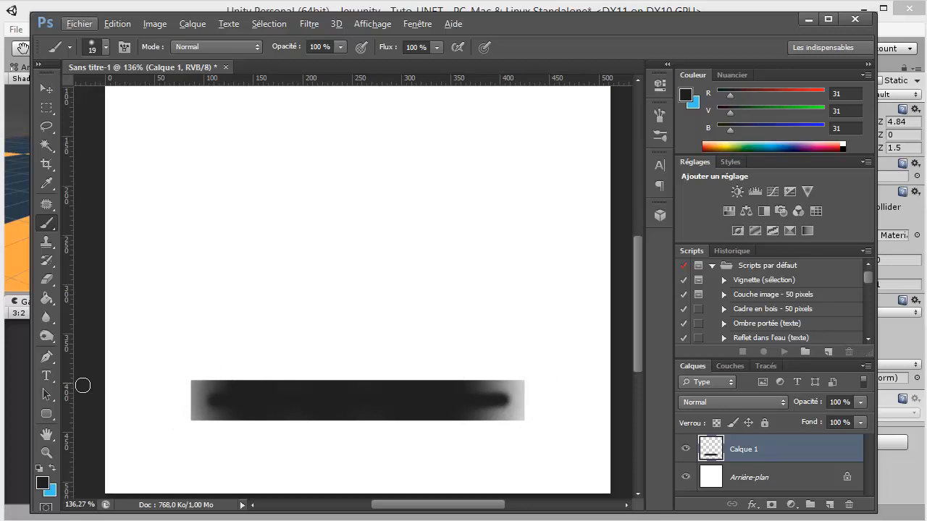
{"action": "left_click", "coordinate": [47, 317]}
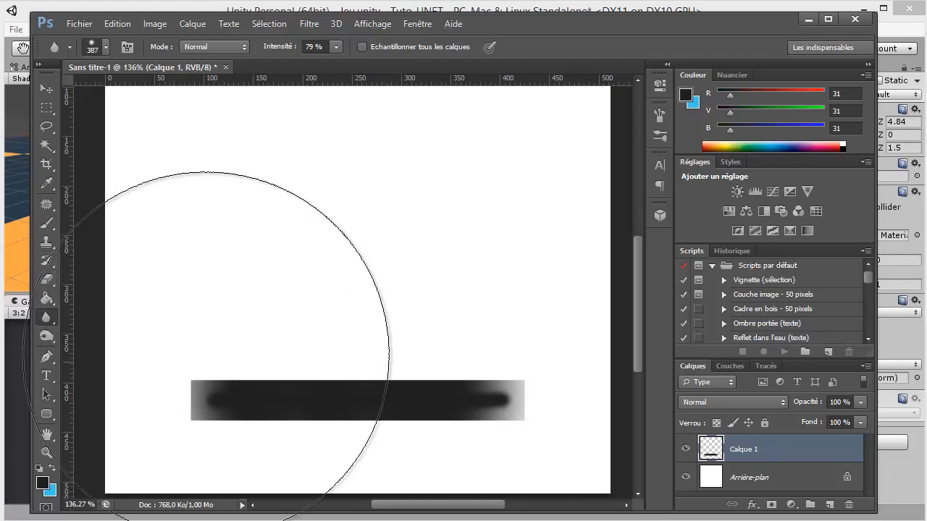
{"action": "mouse_move", "coordinate": [285, 361]}
{"action": "left_mouse_down"}
{"action": "mouse_move", "coordinate": [165, 378]}
{"action": "mouse_move", "coordinate": [137, 393]}
{"action": "left_mouse_up"}
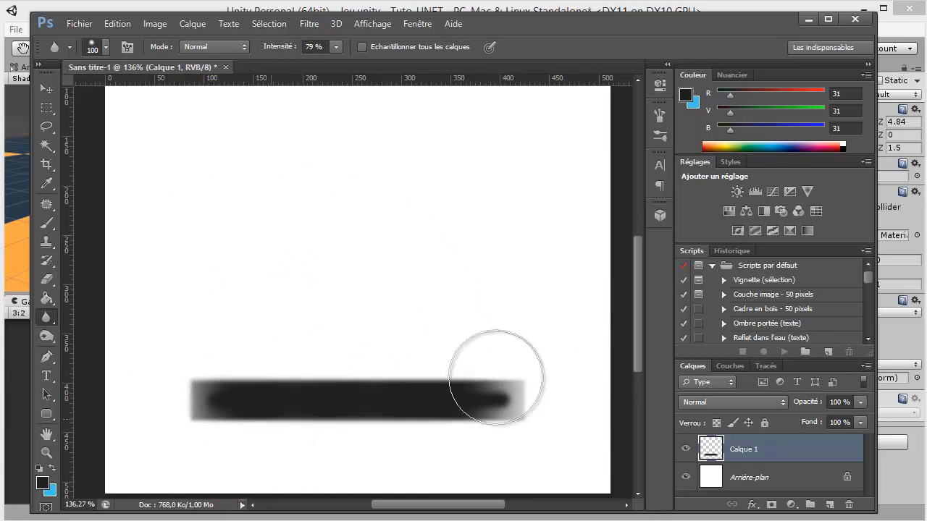
{"action": "scroll", "coordinate": [444, 390], "scroll_direction": "down", "scroll_amount": 3}
{"action": "scroll", "coordinate": [383, 430], "scroll_direction": "up", "scroll_amount": 3}
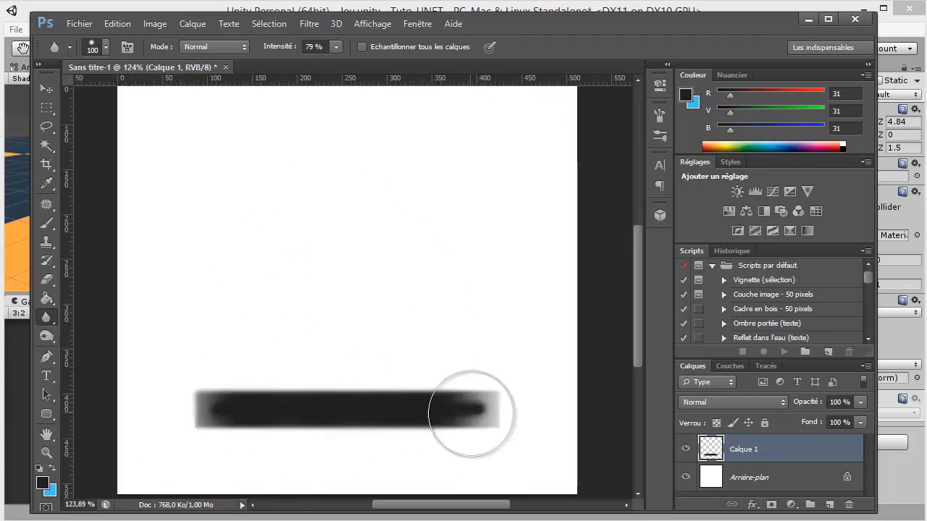
Round off the corners at the bar's right end using a soft 59 px Eraser
{"action": "scroll", "coordinate": [538, 388], "scroll_direction": "up", "scroll_amount": 4}
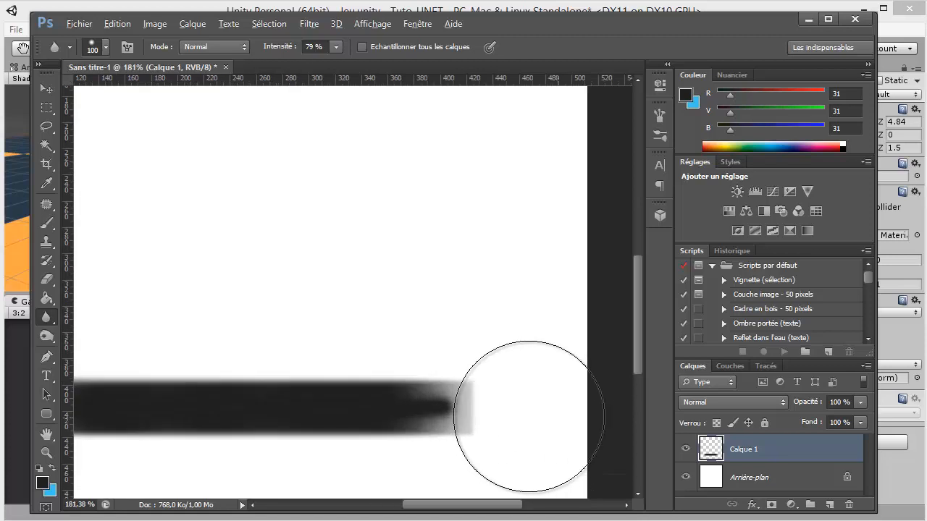
{"action": "left_click", "coordinate": [47, 279]}
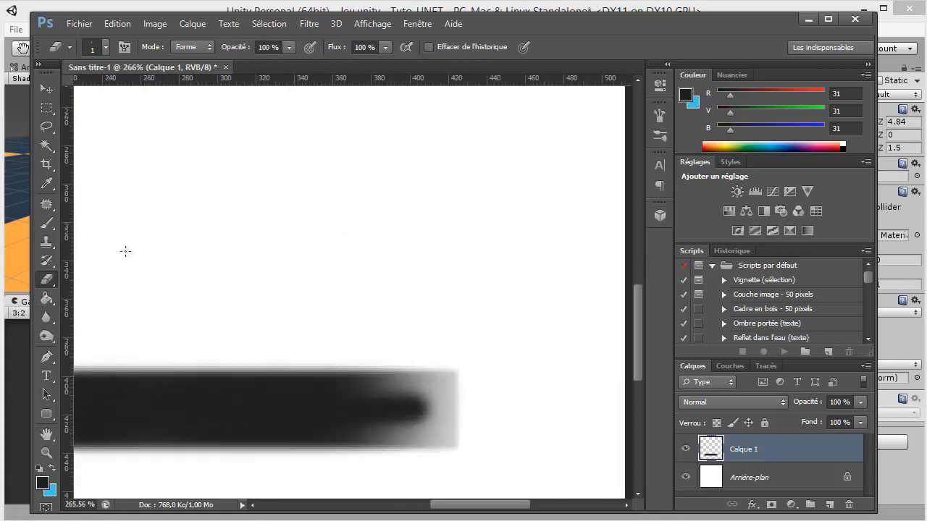
{"action": "left_click_drag", "start_coordinate": [307, 231], "coordinate": [352, 233]}
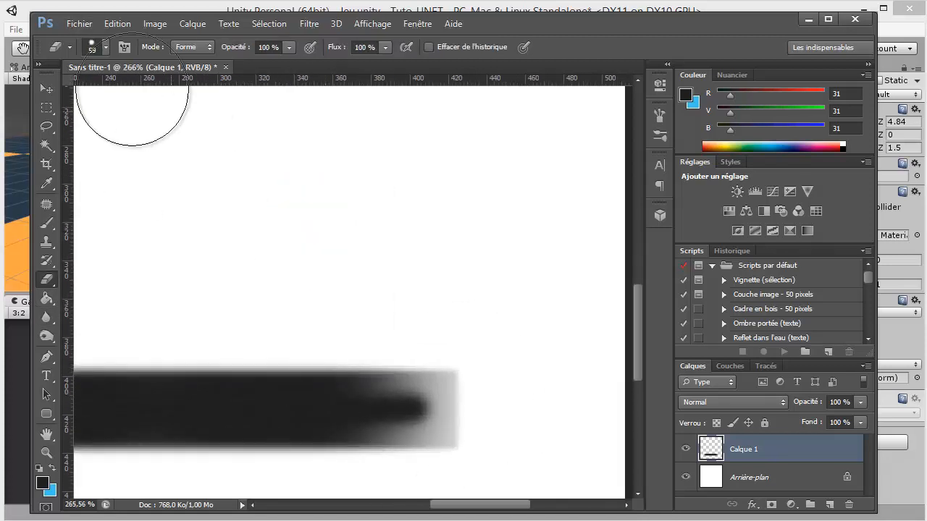
{"action": "left_click", "coordinate": [105, 48]}
{"action": "left_click", "coordinate": [434, 308]}
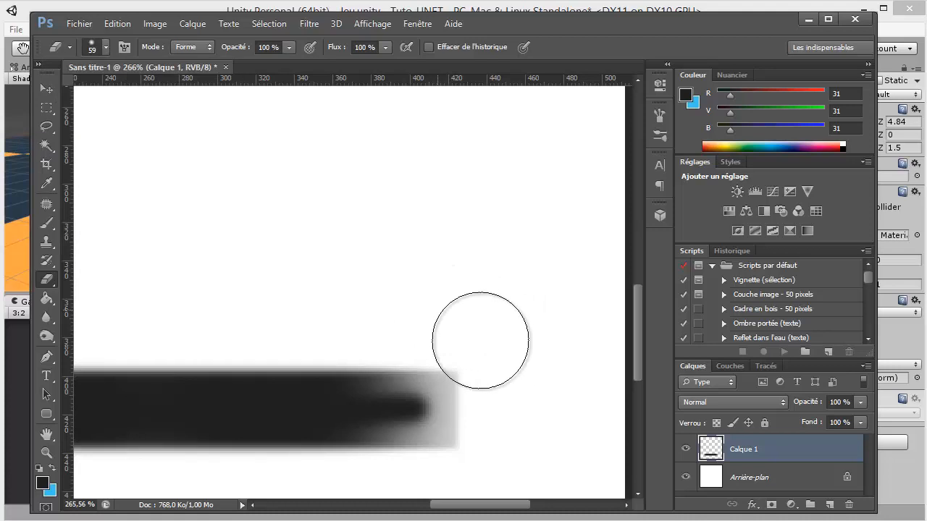
{"action": "key", "text": "space"}
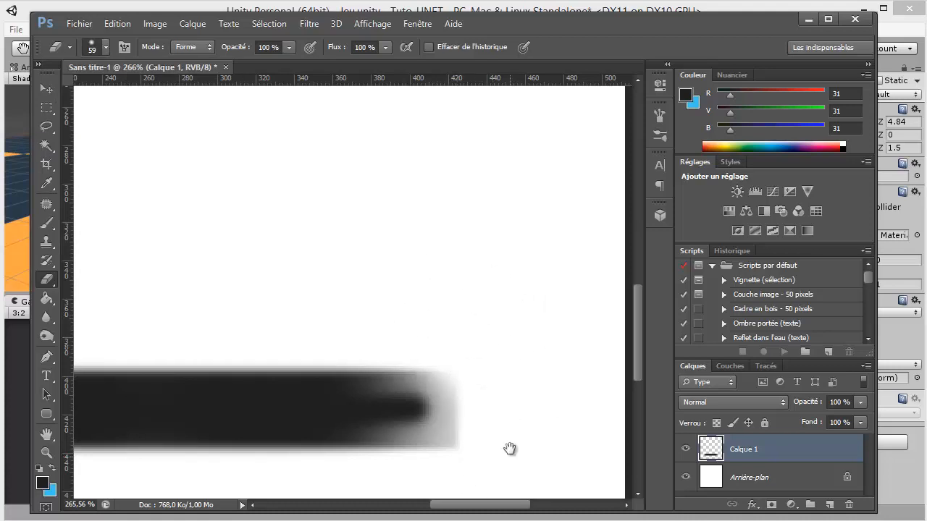
{"action": "left_click_drag", "start_coordinate": [510, 448], "coordinate": [577, 307]}
{"action": "key", "text": "ctrl+r"}
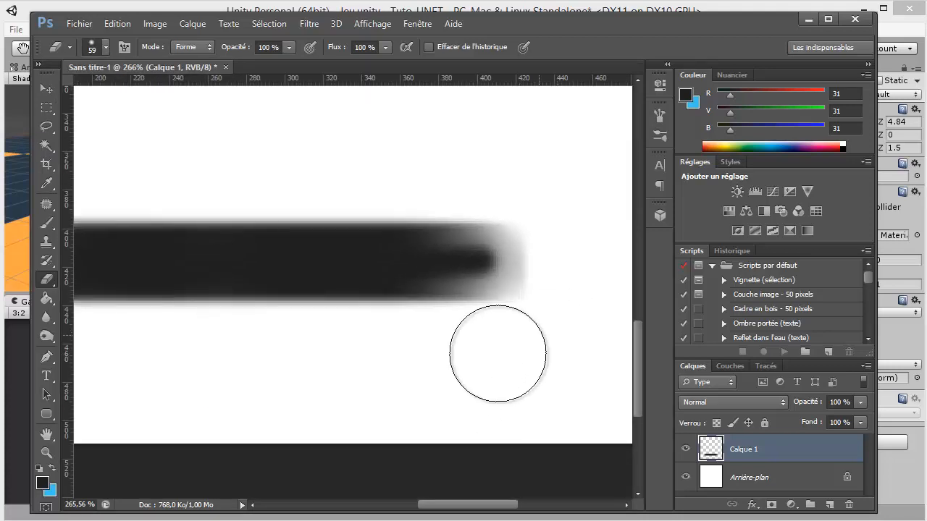
Erase the upper and lower corners at the bar's left end to round it off
{"action": "key", "text": "space"}
{"action": "left_click_drag", "start_coordinate": [308, 344], "coordinate": [669, 354]}
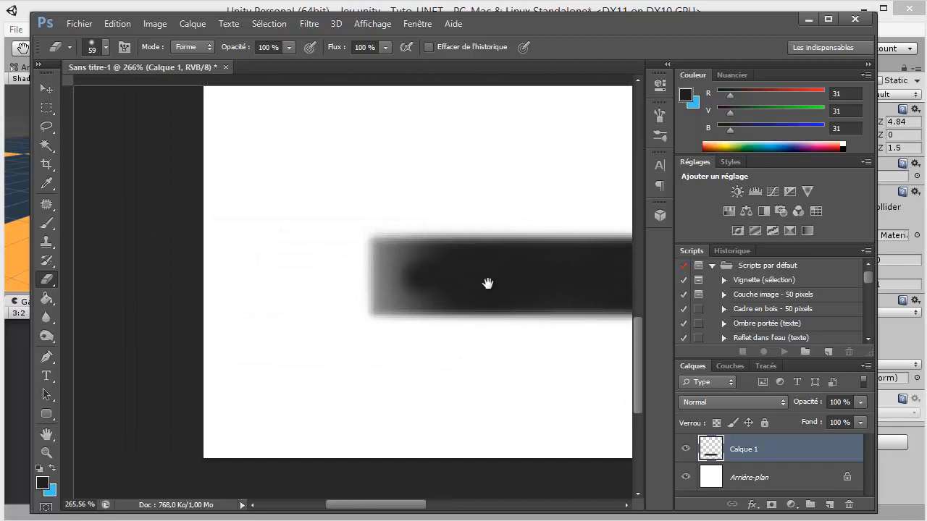
{"action": "left_click", "coordinate": [511, 237]}
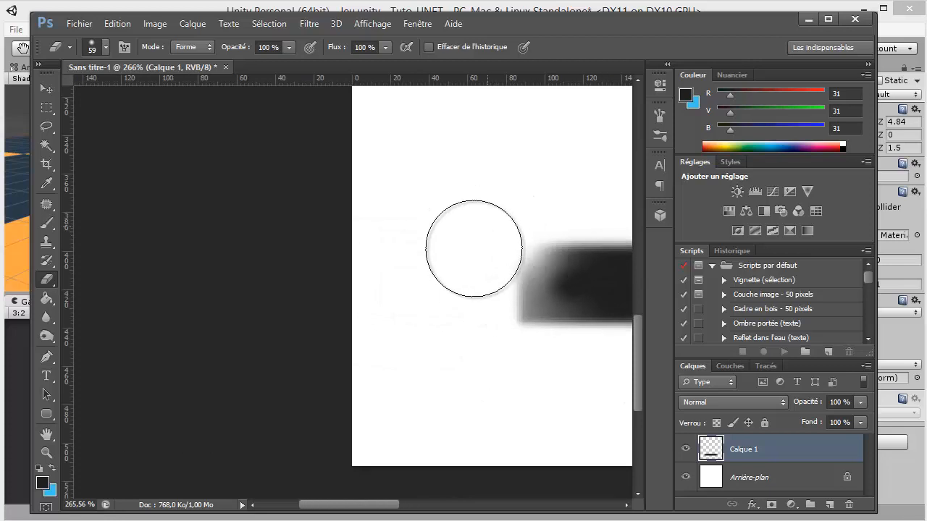
{"action": "left_click", "coordinate": [501, 344]}
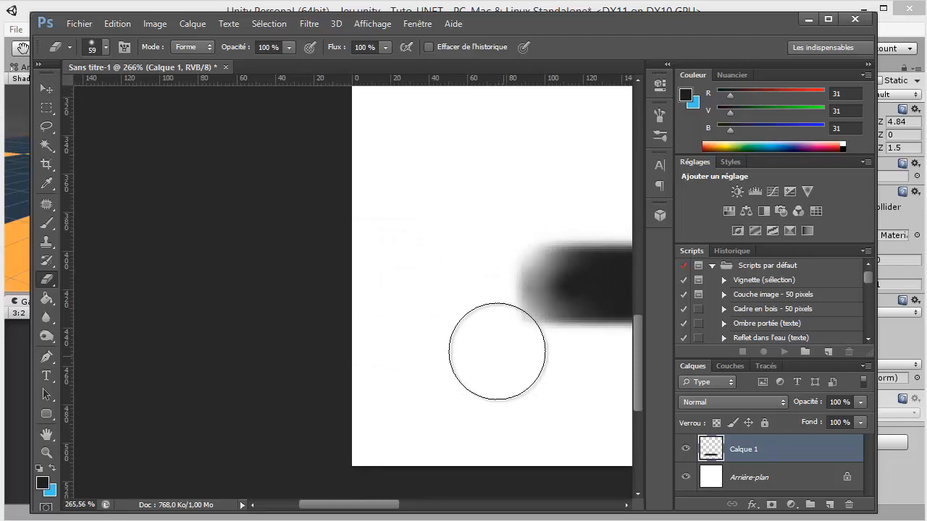
{"action": "scroll", "coordinate": [448, 350], "scroll_direction": "down", "scroll_amount": 2}
{"action": "scroll", "coordinate": [445, 349], "scroll_direction": "down", "scroll_amount": 4}
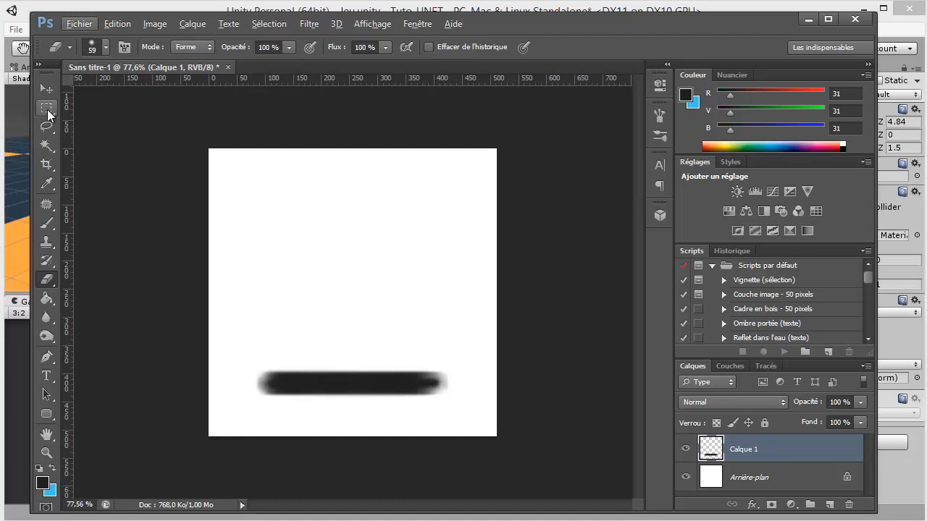
Draw a square selection of about 92 by 92 pixels in the canvas's upper-left area
{"action": "left_click", "coordinate": [46, 108]}
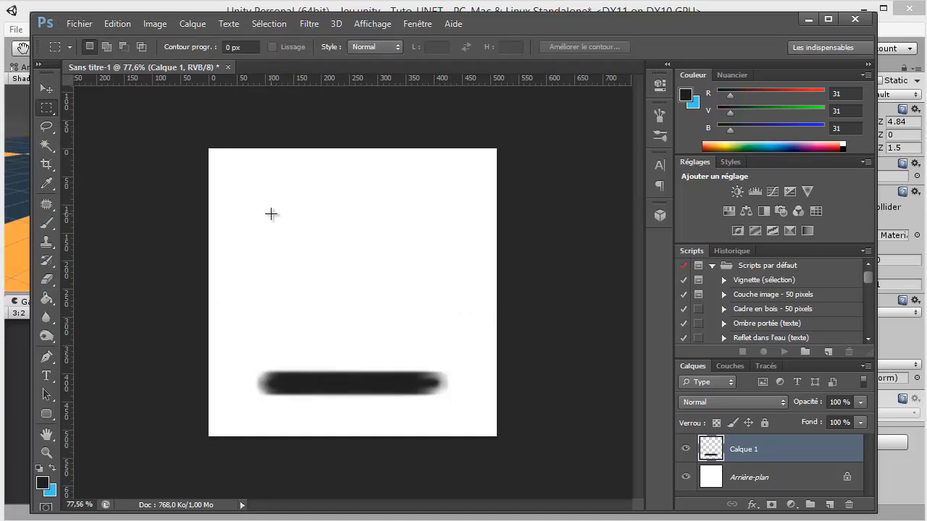
{"action": "left_click_drag", "start_coordinate": [255, 208], "coordinate": [310, 257]}
{"action": "key", "text": "f"}
{"action": "key", "text": "f"}
{"action": "key", "text": "f"}
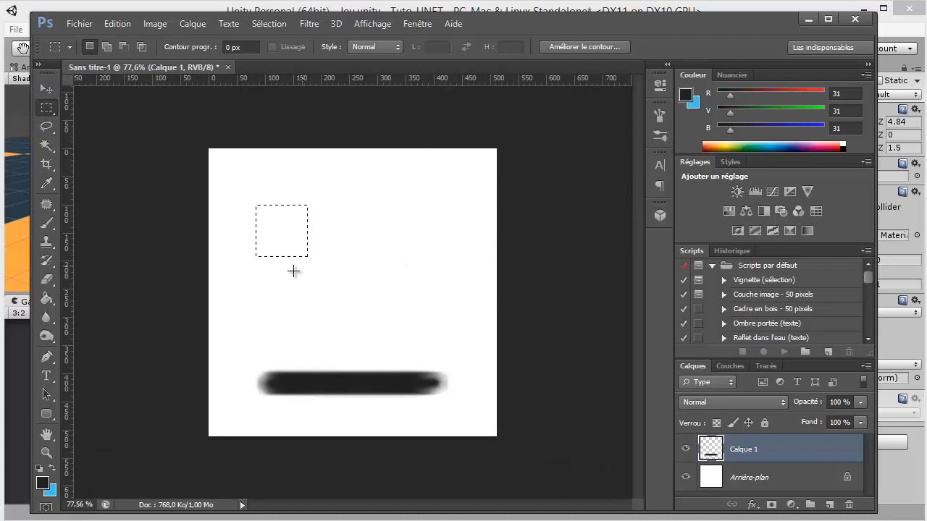
{"action": "scroll", "coordinate": [297, 278], "scroll_direction": "up", "scroll_amount": 5}
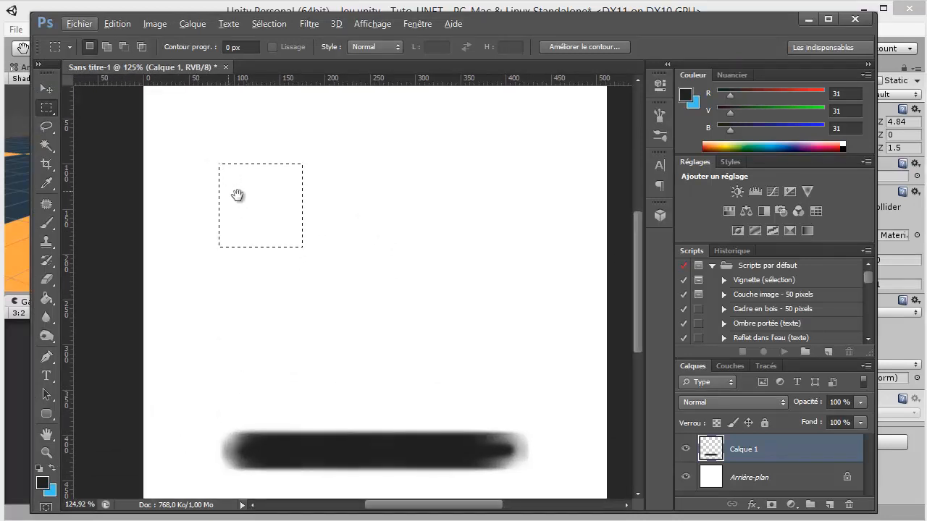
{"action": "left_click_drag", "start_coordinate": [237, 195], "coordinate": [299, 228]}
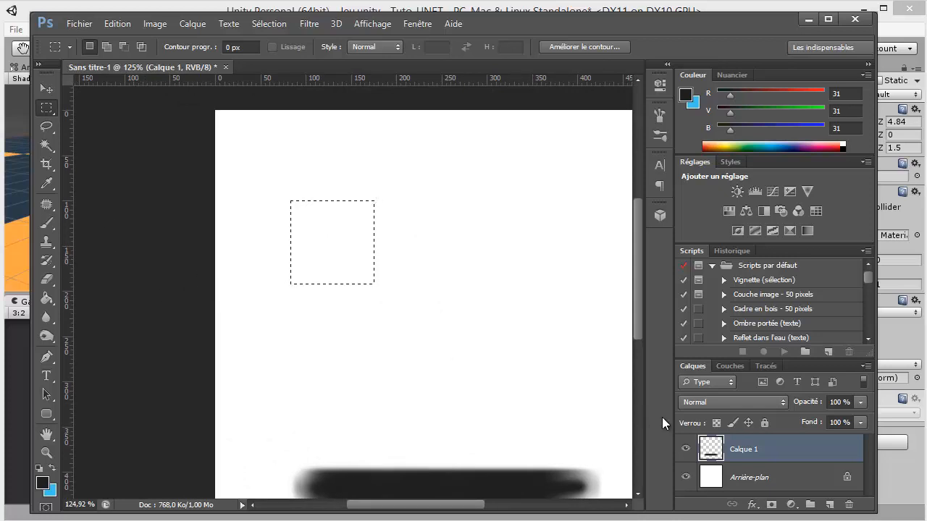
Add a new layer and fill the square selection with the dark grey foreground colour
{"action": "left_click", "coordinate": [830, 505]}
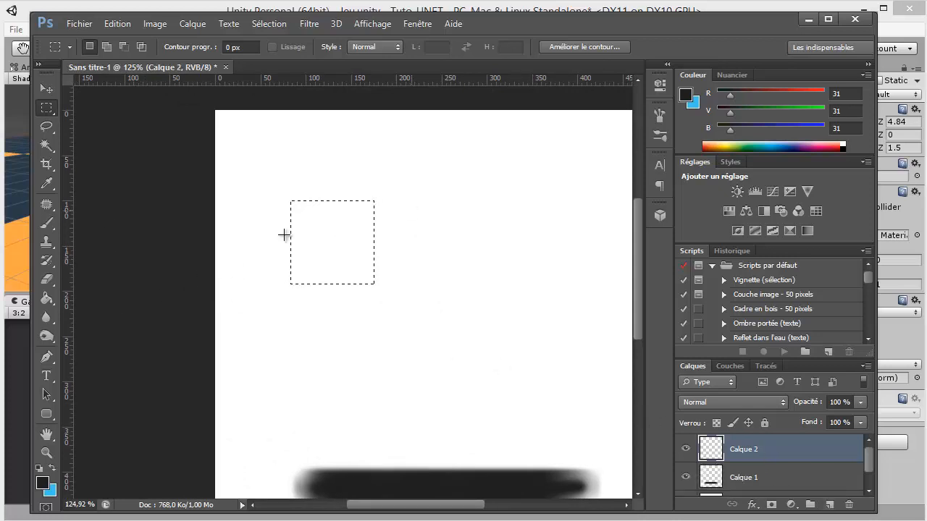
{"action": "left_click", "coordinate": [49, 300]}
{"action": "left_click", "coordinate": [345, 248]}
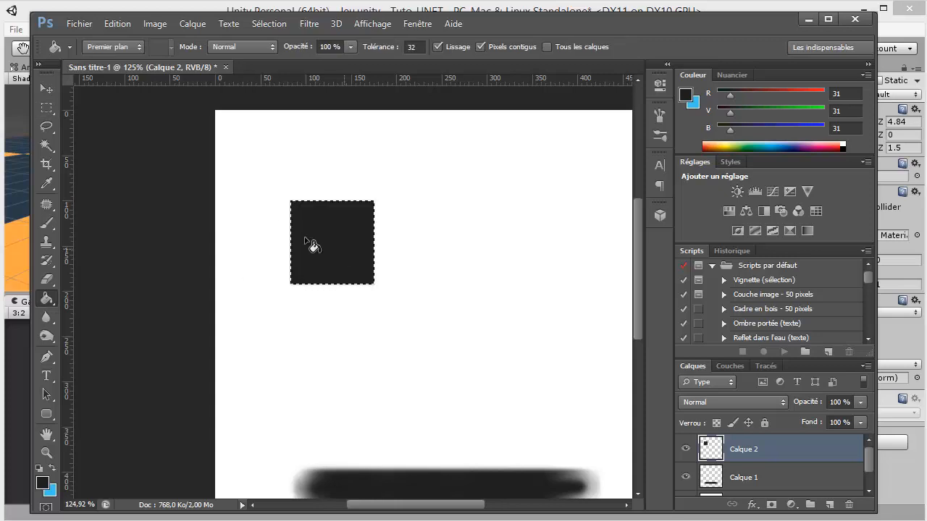
Select an inner square of about 83 pixels inside the filled square, delete its contents to leave a frame, and deselect
{"action": "left_click", "coordinate": [46, 107]}
{"action": "left_click", "coordinate": [293, 220]}
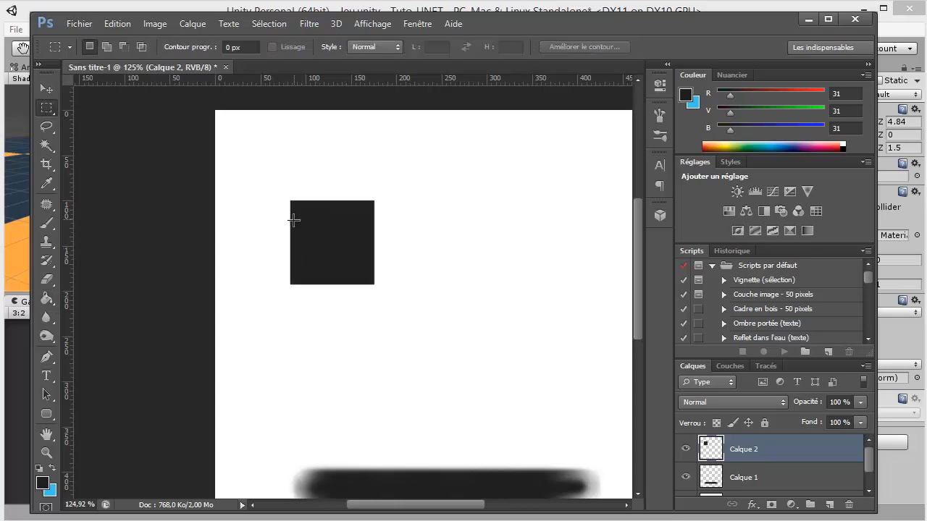
{"action": "scroll", "coordinate": [293, 220], "scroll_direction": "up", "scroll_amount": 4}
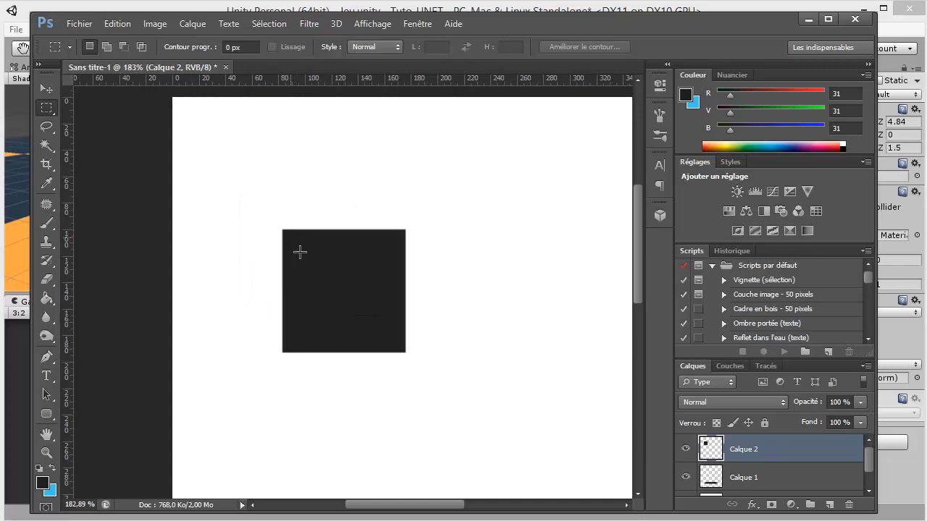
{"action": "left_click_drag", "start_coordinate": [290, 237], "coordinate": [397, 347]}
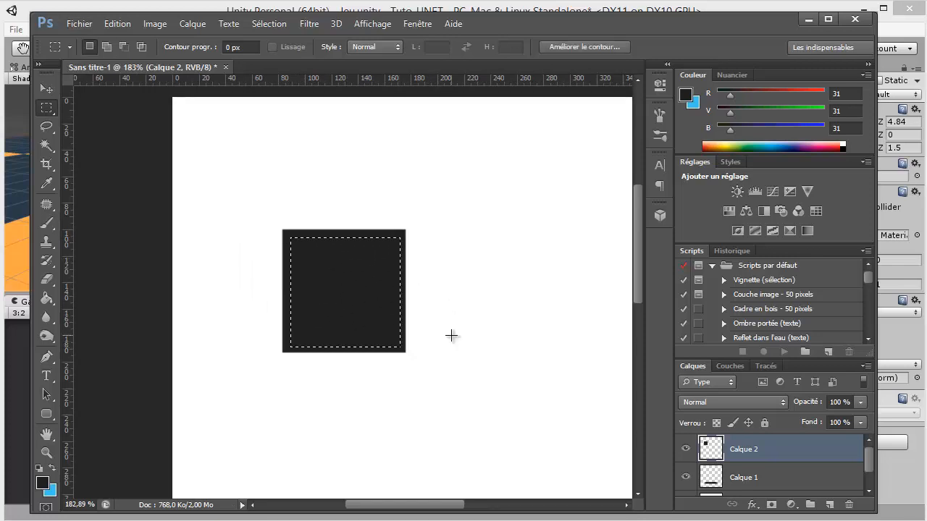
{"action": "key", "text": "Delete"}
{"action": "key", "text": "ctrl+d"}
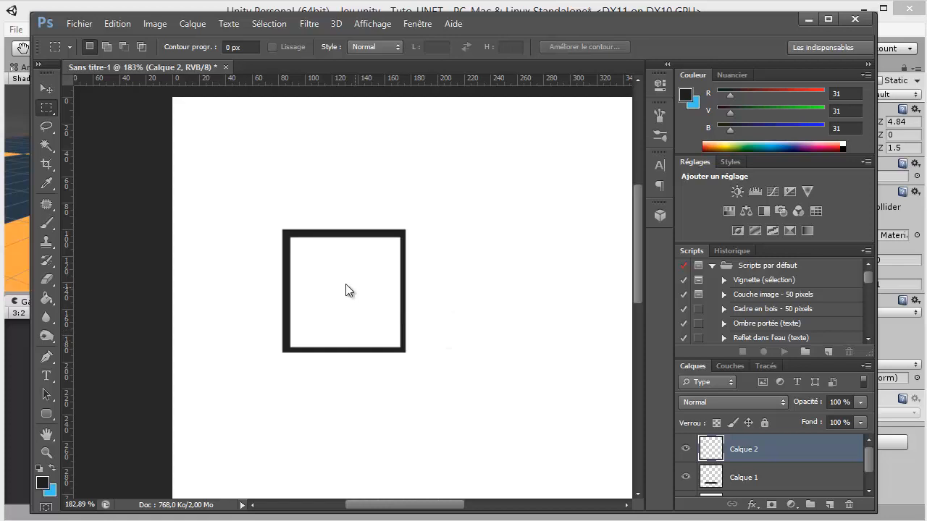
{"action": "left_click", "coordinate": [46, 298]}
{"action": "left_click", "coordinate": [49, 281]}
{"action": "left_click_drag", "start_coordinate": [320, 300], "coordinate": [575, 291]}
{"action": "left_click", "coordinate": [107, 52]}
{"action": "left_click_drag", "start_coordinate": [76, 124], "coordinate": [33, 129]}
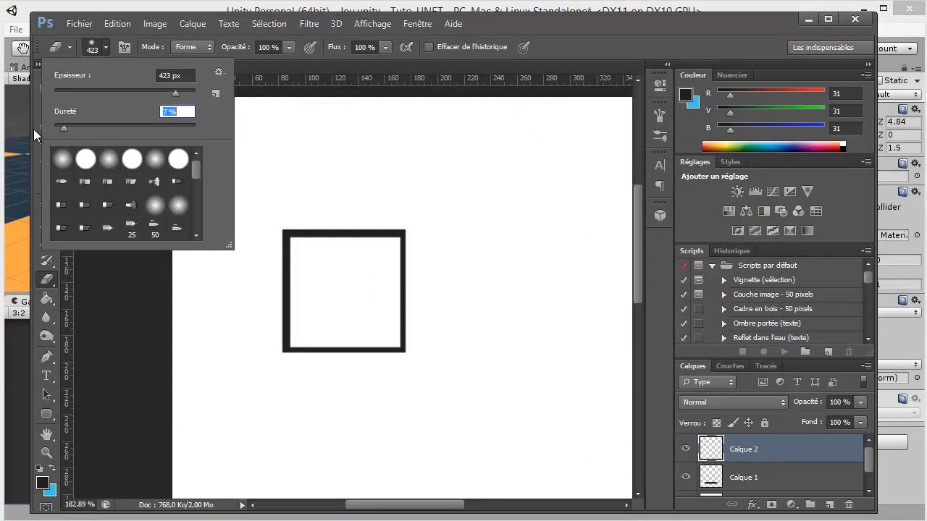
{"action": "left_click", "coordinate": [351, 281]}
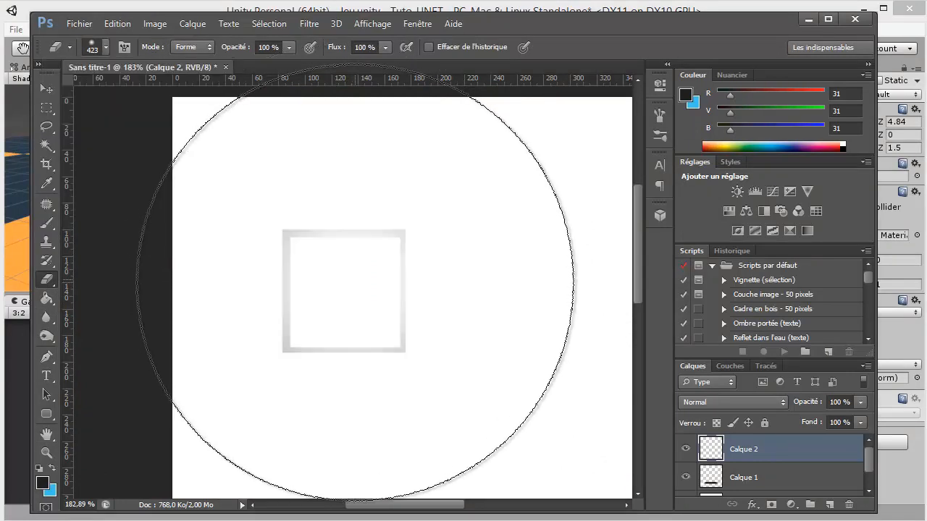
{"action": "key", "text": "ctrl+z"}
{"action": "left_click_drag", "start_coordinate": [358, 284], "coordinate": [235, 290]}
Soften the square frame's edges with a 37 px Blur brush and set its layer opacity to 90%
{"action": "left_click", "coordinate": [51, 317]}
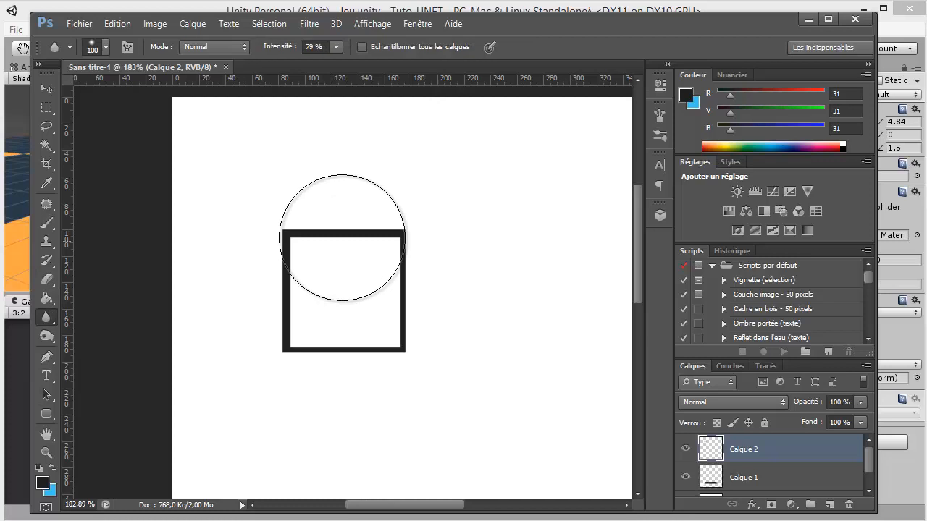
{"action": "mouse_move", "coordinate": [344, 237]}
{"action": "left_mouse_down"}
{"action": "mouse_move", "coordinate": [302, 242]}
{"action": "mouse_move", "coordinate": [402, 233]}
{"action": "mouse_move", "coordinate": [407, 359]}
{"action": "mouse_move", "coordinate": [294, 350]}
{"action": "mouse_move", "coordinate": [288, 281]}
{"action": "mouse_move", "coordinate": [394, 290]}
{"action": "left_mouse_up"}
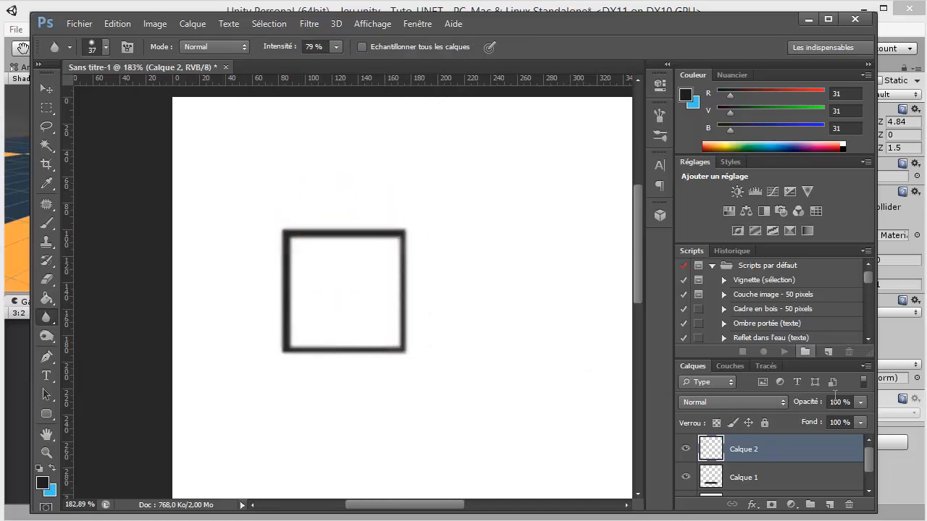
{"action": "type", "text": "9"}
{"action": "key", "text": "Return"}
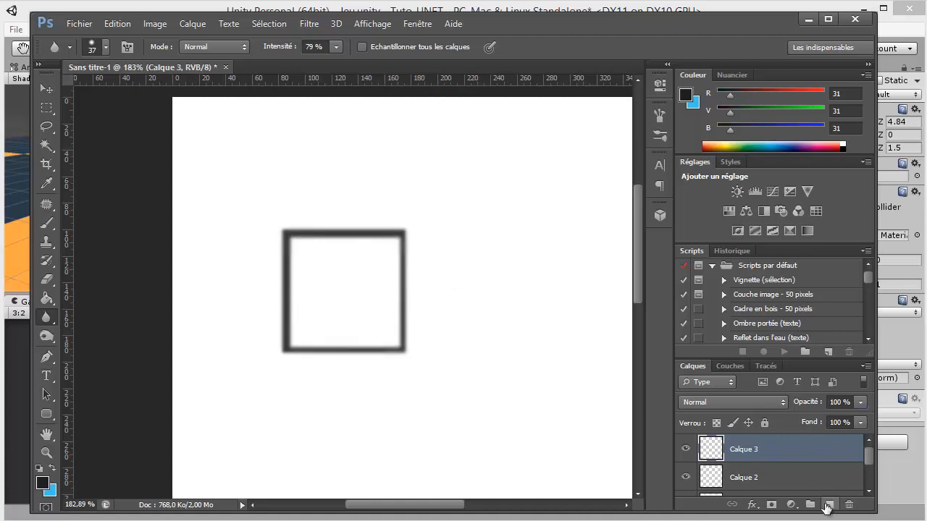
On the empty layer Calque 3, select a square of about 87 by 87 pixels running along the middle of the frame's border
{"action": "left_click", "coordinate": [47, 108]}
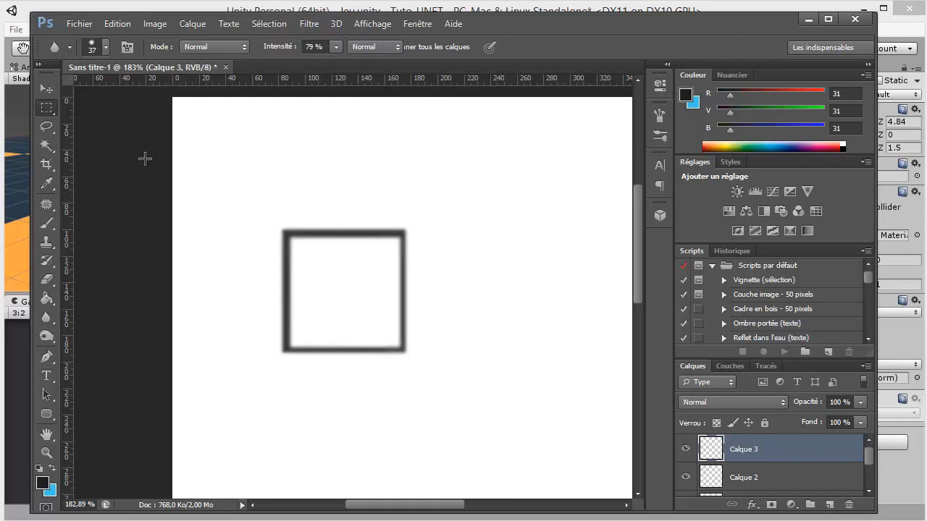
{"action": "scroll", "coordinate": [307, 278], "scroll_direction": "up", "scroll_amount": 2}
{"action": "scroll", "coordinate": [306, 326], "scroll_direction": "up", "scroll_amount": 5}
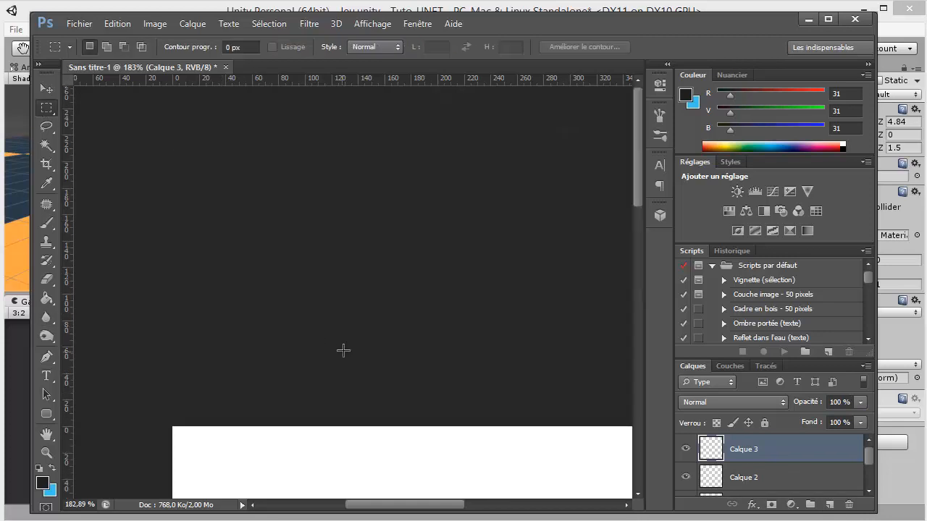
{"action": "scroll", "coordinate": [345, 348], "scroll_direction": "down", "scroll_amount": 10}
{"action": "scroll", "coordinate": [346, 325], "scroll_direction": "up", "scroll_amount": 1}
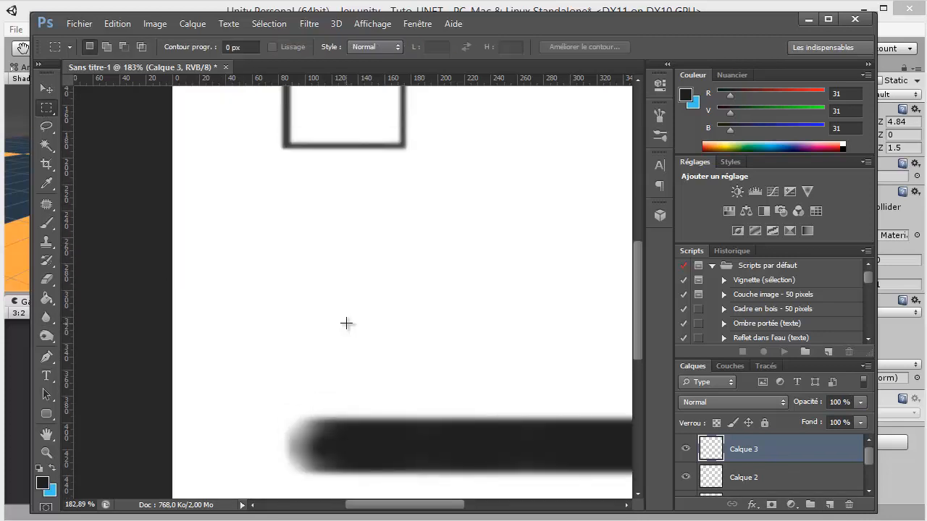
{"action": "scroll", "coordinate": [346, 323], "scroll_direction": "up", "scroll_amount": 4}
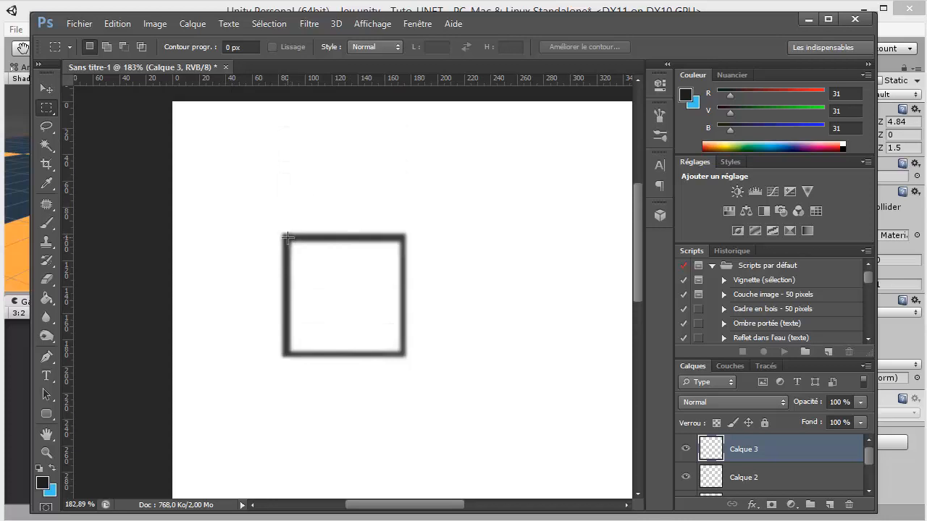
{"action": "left_click_drag", "start_coordinate": [287, 238], "coordinate": [406, 353]}
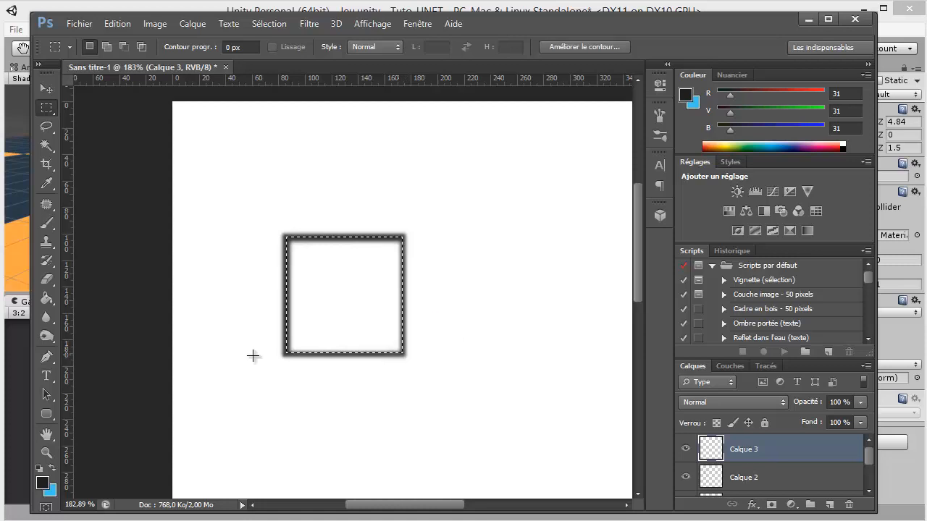
Set the foreground colour to light grey d6dfe1
{"action": "left_click", "coordinate": [41, 482]}
{"action": "left_click", "coordinate": [359, 152]}
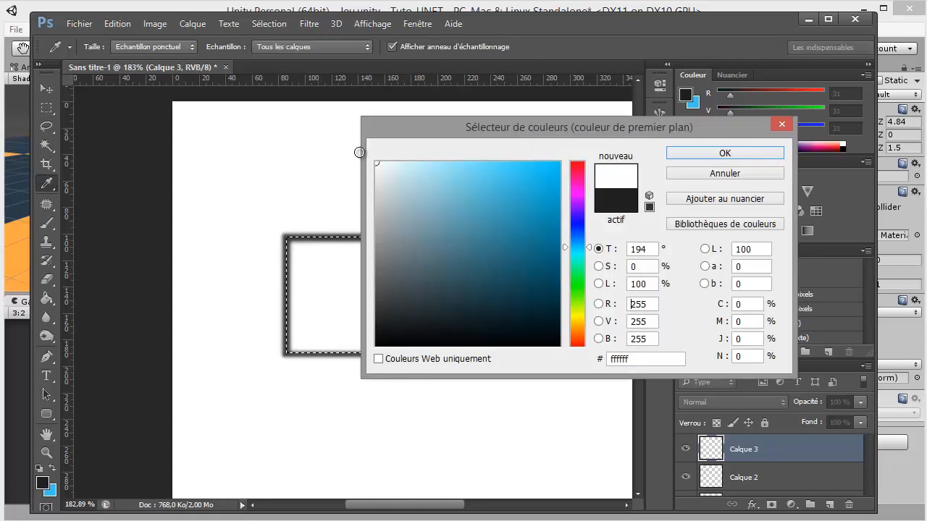
{"action": "left_click_drag", "start_coordinate": [366, 165], "coordinate": [384, 187]}
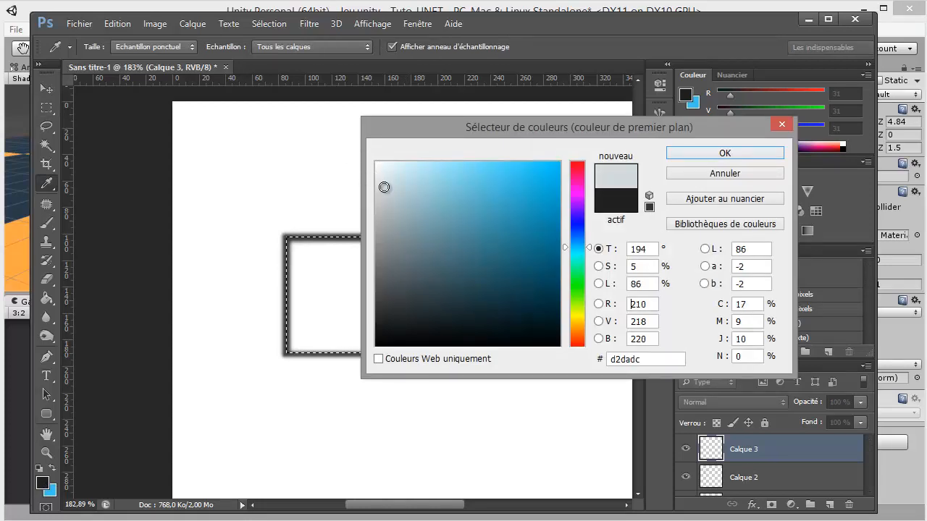
{"action": "left_click", "coordinate": [726, 155]}
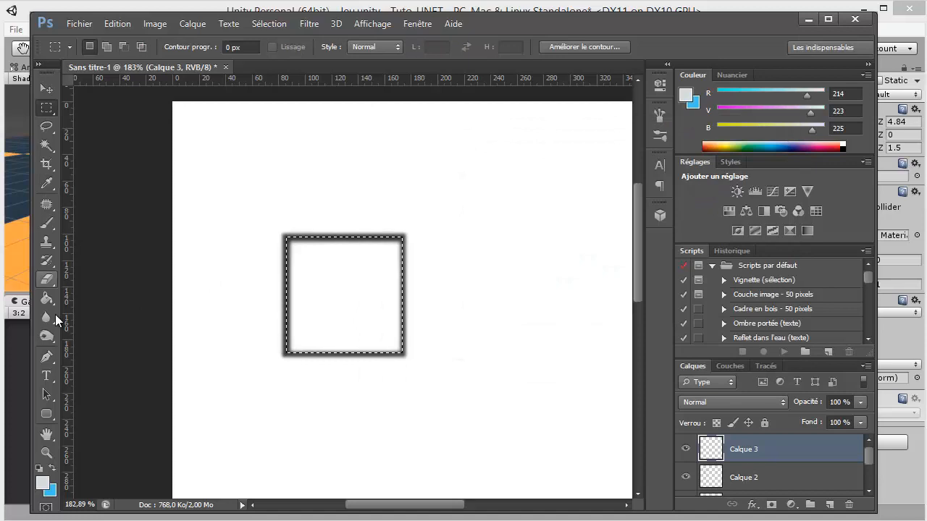
Paint the whole square selection light grey with a 33 px brush, deselect, and place Calque 3 beneath the frame's layer
{"action": "left_click", "coordinate": [46, 223]}
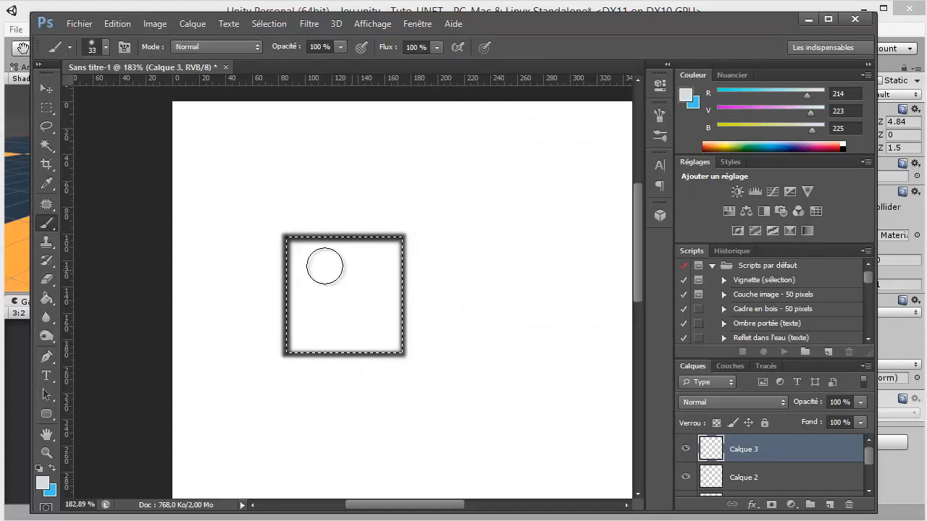
{"action": "mouse_move", "coordinate": [381, 250]}
{"action": "left_mouse_down"}
{"action": "mouse_move", "coordinate": [293, 252]}
{"action": "mouse_move", "coordinate": [374, 260]}
{"action": "mouse_move", "coordinate": [424, 288]}
{"action": "mouse_move", "coordinate": [309, 336]}
{"action": "left_mouse_up"}
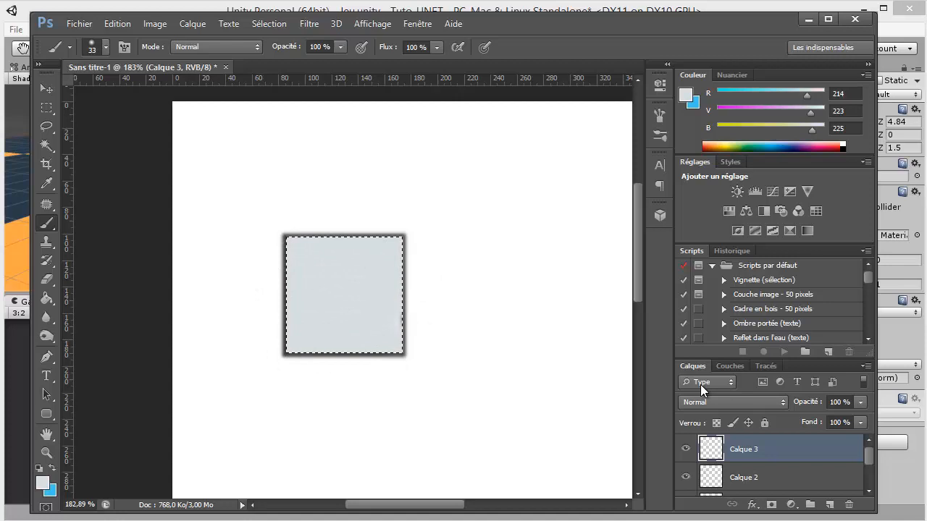
{"action": "key", "text": "ctrl+d"}
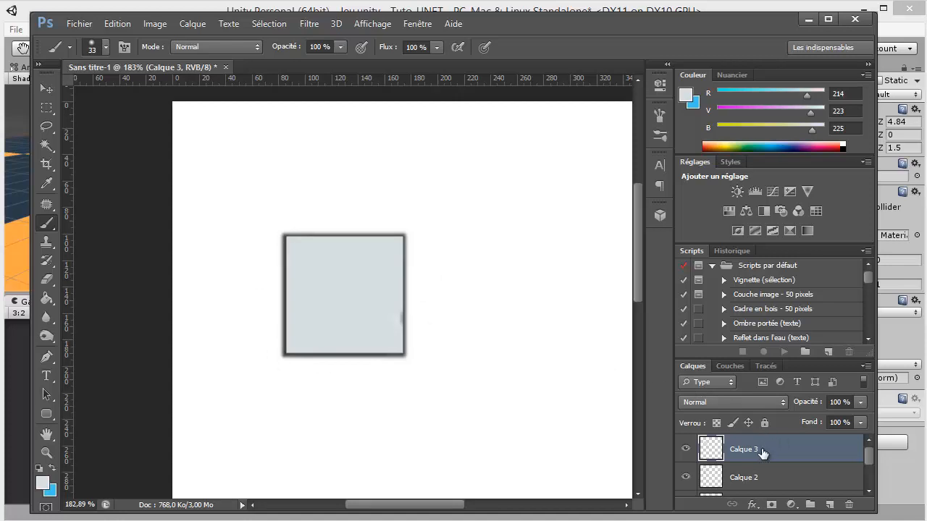
{"action": "left_click_drag", "start_coordinate": [762, 452], "coordinate": [761, 485]}
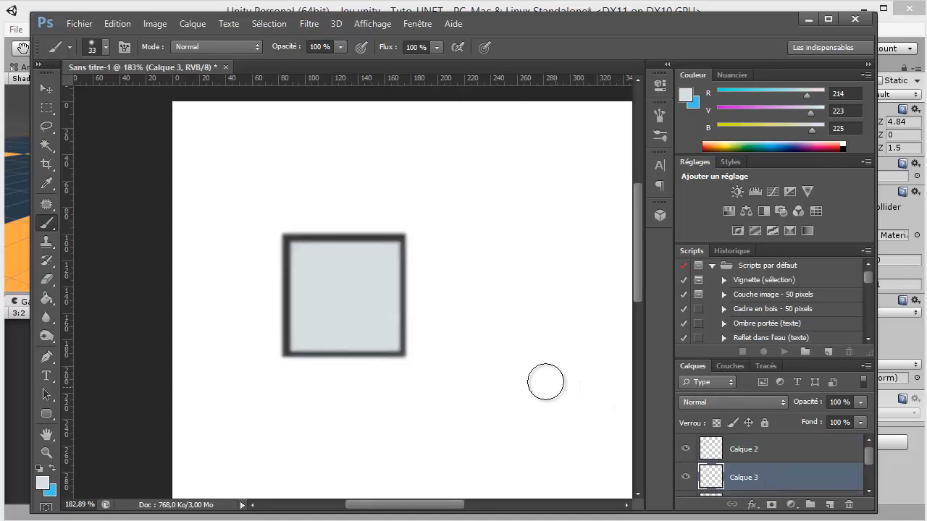
Draw an ellipse of about 45 by 42 px inside the light grey square and move it to the square's lower middle
{"action": "scroll", "coordinate": [369, 339], "scroll_direction": "up", "scroll_amount": 1}
{"action": "scroll", "coordinate": [369, 339], "scroll_direction": "up", "scroll_amount": 1}
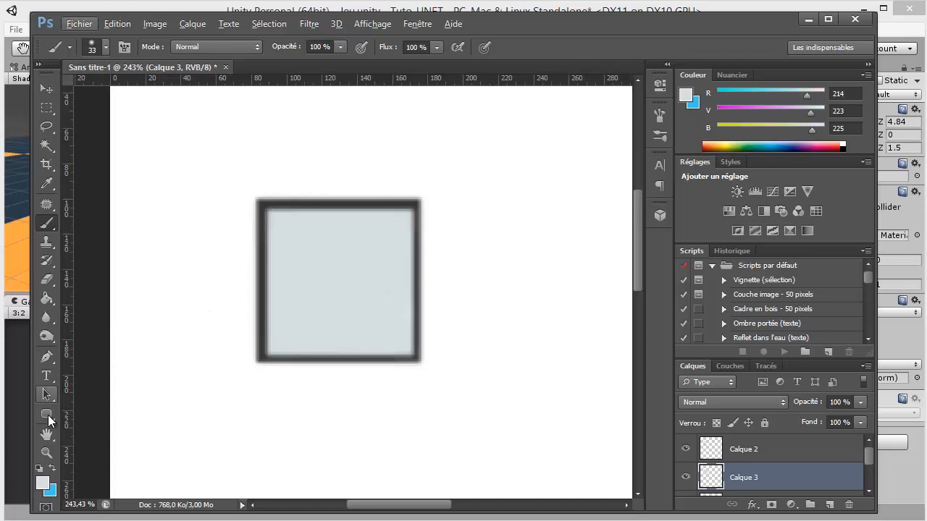
{"action": "left_click_drag", "start_coordinate": [48, 415], "coordinate": [50, 414]}
{"action": "left_click", "coordinate": [84, 439]}
{"action": "scroll", "coordinate": [302, 323], "scroll_direction": "up", "scroll_amount": 1}
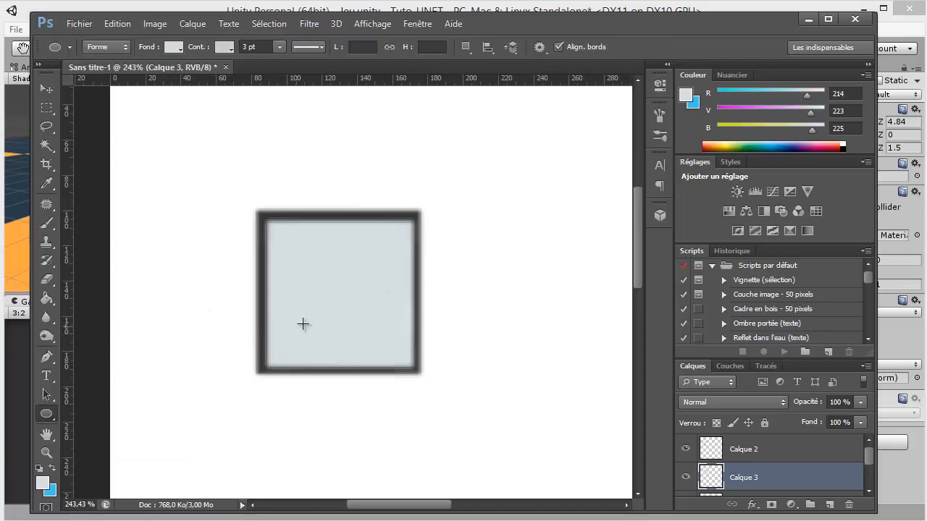
{"action": "left_click_drag", "start_coordinate": [317, 297], "coordinate": [394, 367]}
{"action": "key", "text": "v"}
{"action": "left_click_drag", "start_coordinate": [333, 323], "coordinate": [327, 307]}
Remove the ellipse's outline and set its fill colour to black
{"action": "left_click", "coordinate": [49, 417]}
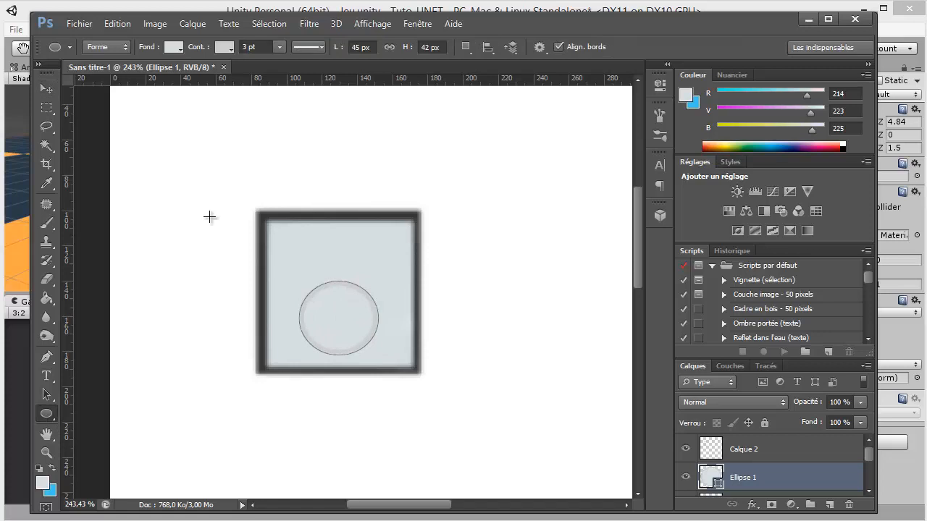
{"action": "left_click", "coordinate": [222, 45]}
{"action": "left_click", "coordinate": [142, 75]}
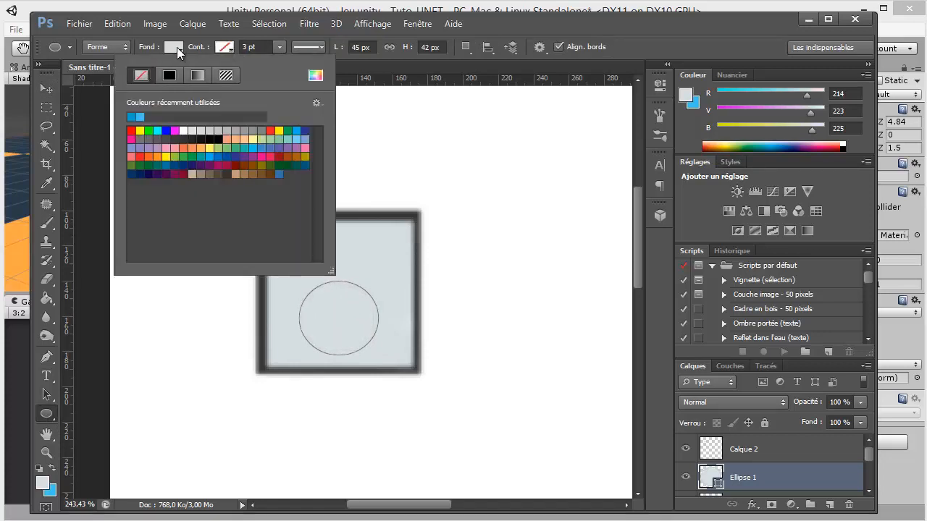
{"action": "left_click", "coordinate": [177, 48]}
{"action": "left_click", "coordinate": [176, 48]}
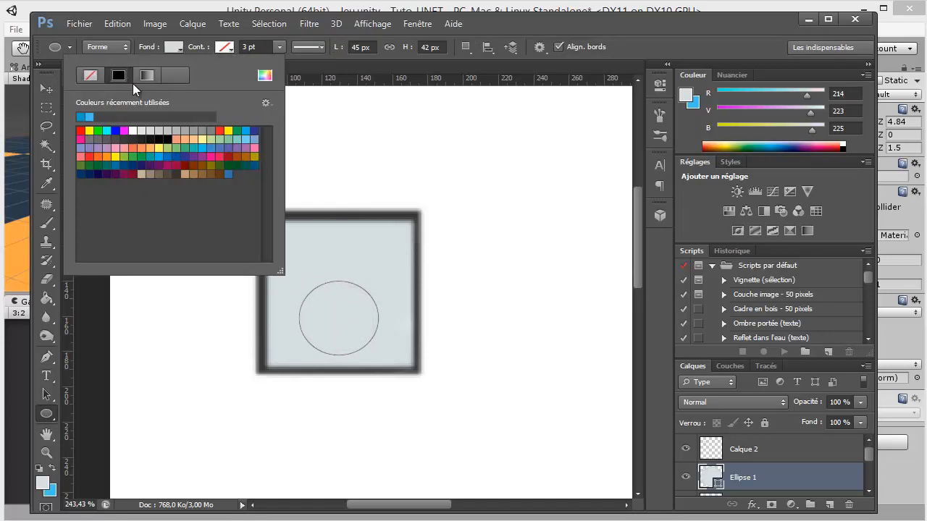
{"action": "left_click", "coordinate": [158, 137]}
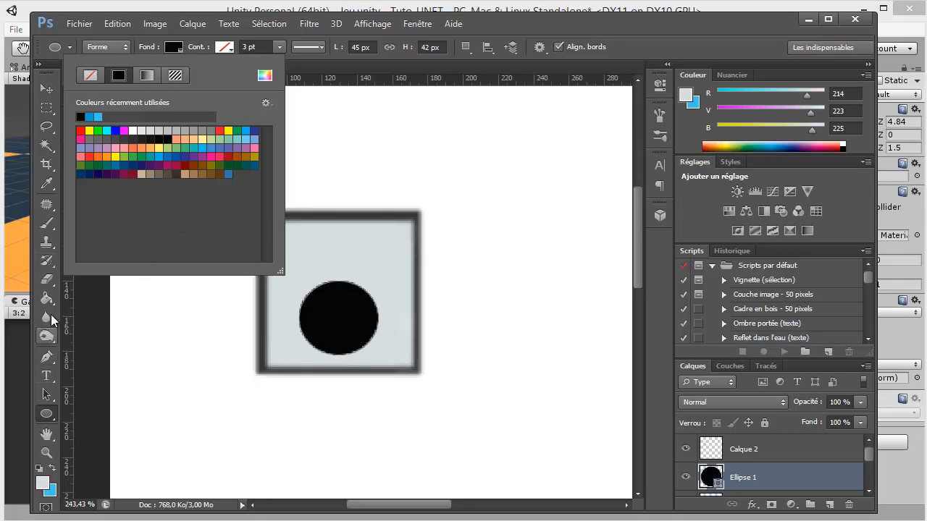
Rasterize the Ellipse 1 shape layer so it can be painted on
{"action": "key", "text": "b"}
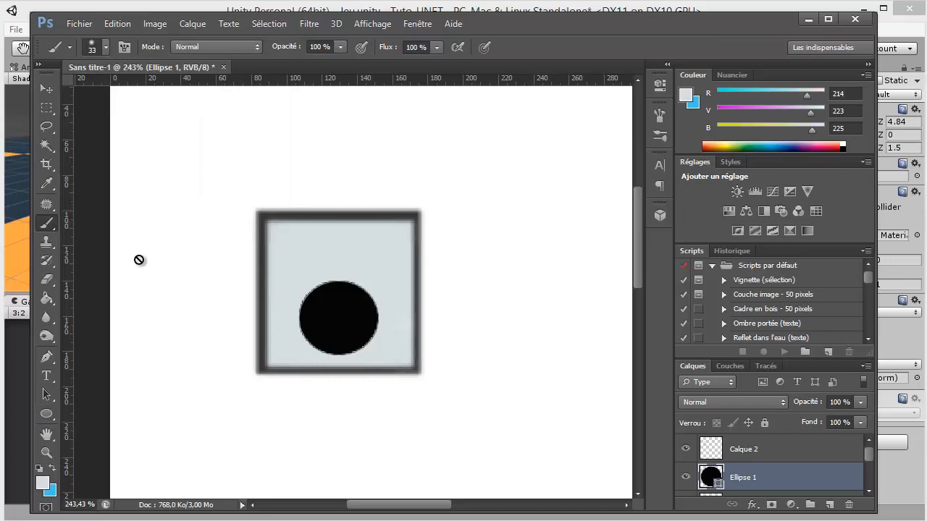
{"action": "right_click", "coordinate": [766, 474]}
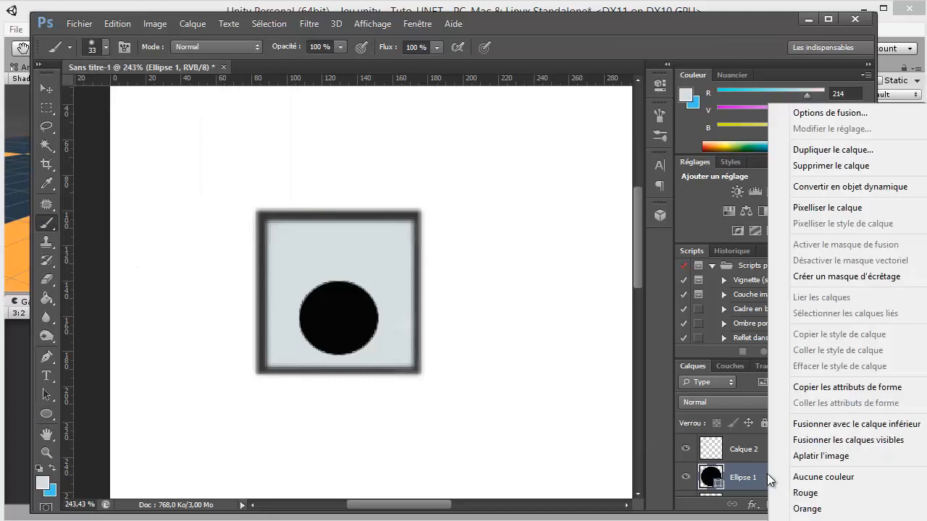
{"action": "left_click", "coordinate": [833, 209]}
Paint a white highlight near the black circle's top with a 31 px brush and blur the circle's outline with an 8 px brush
{"action": "scroll", "coordinate": [355, 309], "scroll_direction": "up", "scroll_amount": 3}
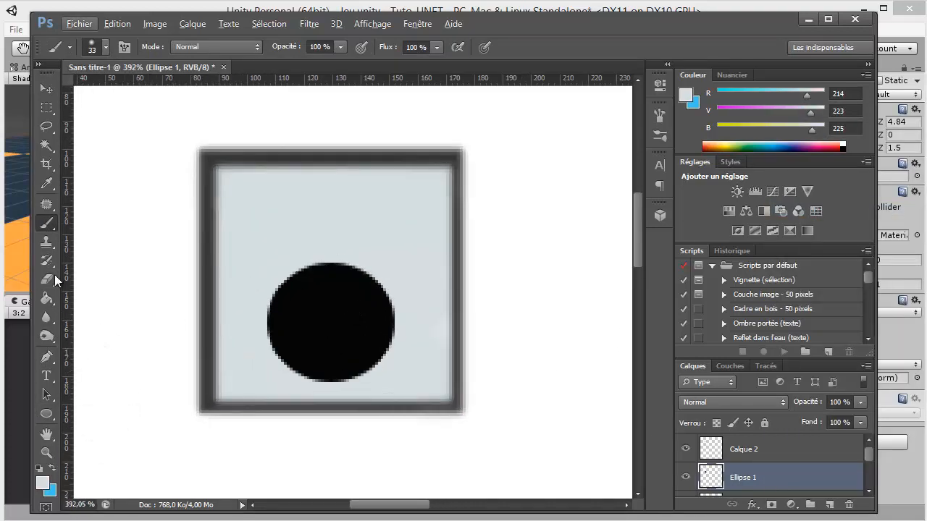
{"action": "left_click", "coordinate": [44, 481]}
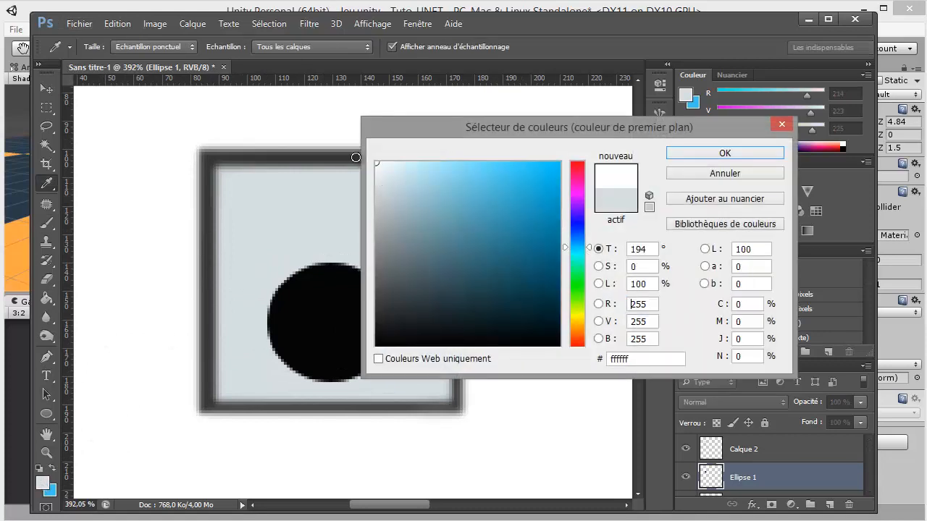
{"action": "left_click", "coordinate": [691, 155]}
{"action": "mouse_move", "coordinate": [304, 291]}
{"action": "left_mouse_down"}
{"action": "mouse_move", "coordinate": [311, 288]}
{"action": "mouse_move", "coordinate": [288, 298]}
{"action": "left_mouse_up"}
{"action": "left_click", "coordinate": [323, 287]}
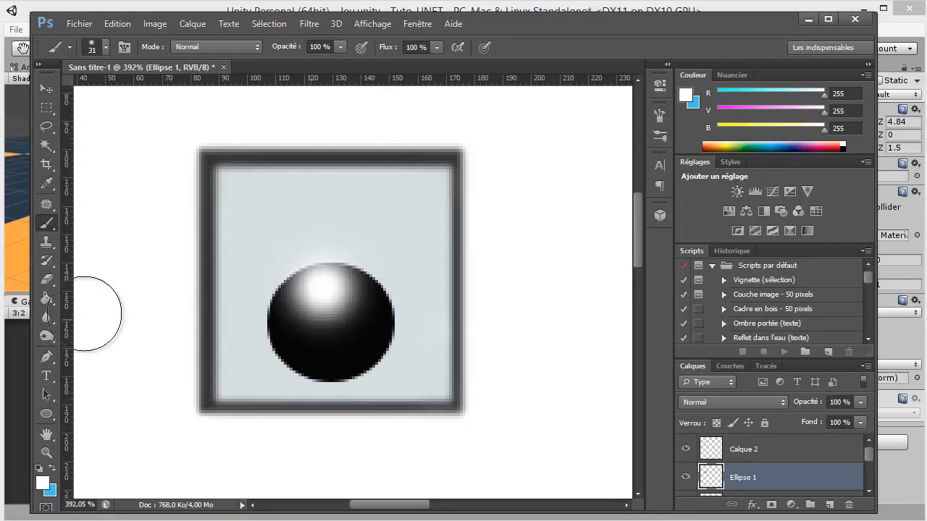
{"action": "left_click", "coordinate": [47, 317]}
{"action": "mouse_move", "coordinate": [322, 303]}
{"action": "left_mouse_down"}
{"action": "mouse_move", "coordinate": [296, 334]}
{"action": "mouse_move", "coordinate": [259, 301]}
{"action": "mouse_move", "coordinate": [265, 294]}
{"action": "mouse_move", "coordinate": [283, 370]}
{"action": "mouse_move", "coordinate": [374, 377]}
{"action": "mouse_move", "coordinate": [397, 290]}
{"action": "mouse_move", "coordinate": [391, 265]}
{"action": "left_mouse_up"}
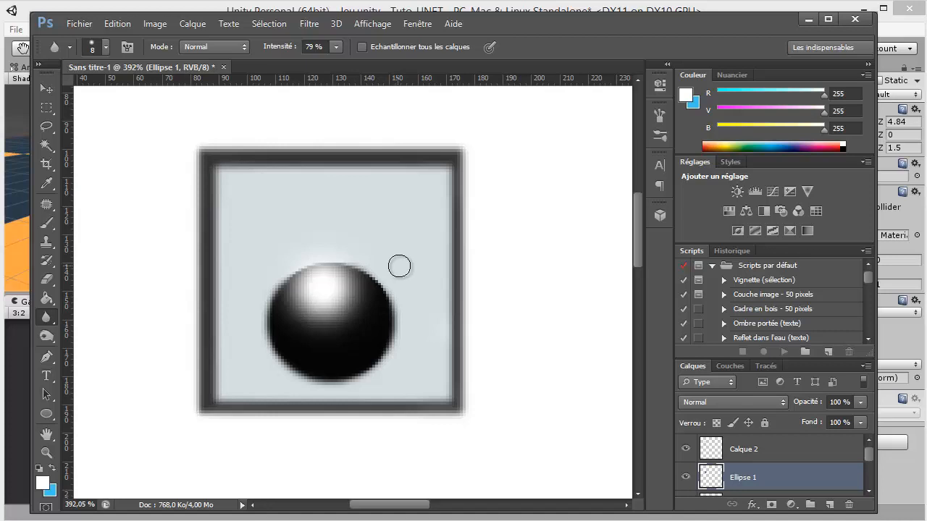
Toggle the visibility of Calque 2, Ellipse 1 and Calque 3 to check which part of the eye each layer holds
{"action": "scroll", "coordinate": [399, 266], "scroll_direction": "down", "scroll_amount": 10}
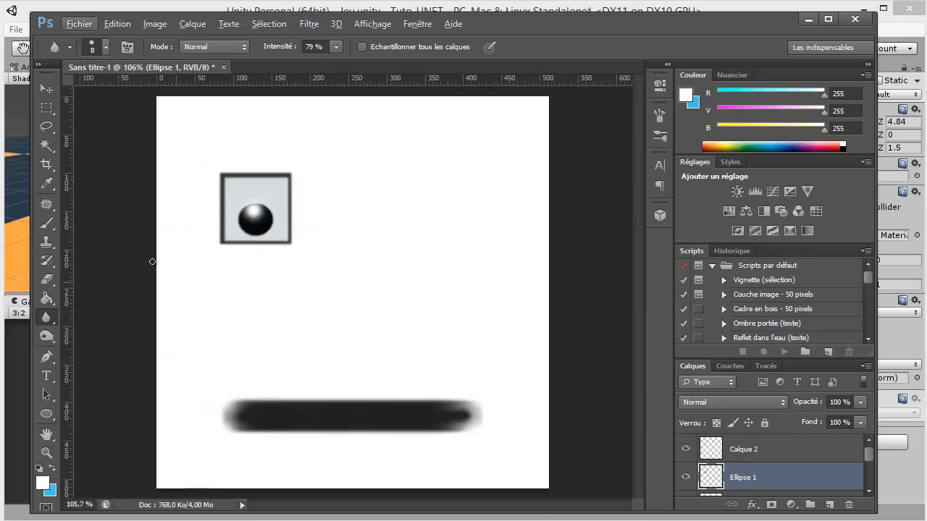
{"action": "left_click", "coordinate": [685, 449]}
{"action": "left_click", "coordinate": [686, 449]}
{"action": "left_click", "coordinate": [685, 477]}
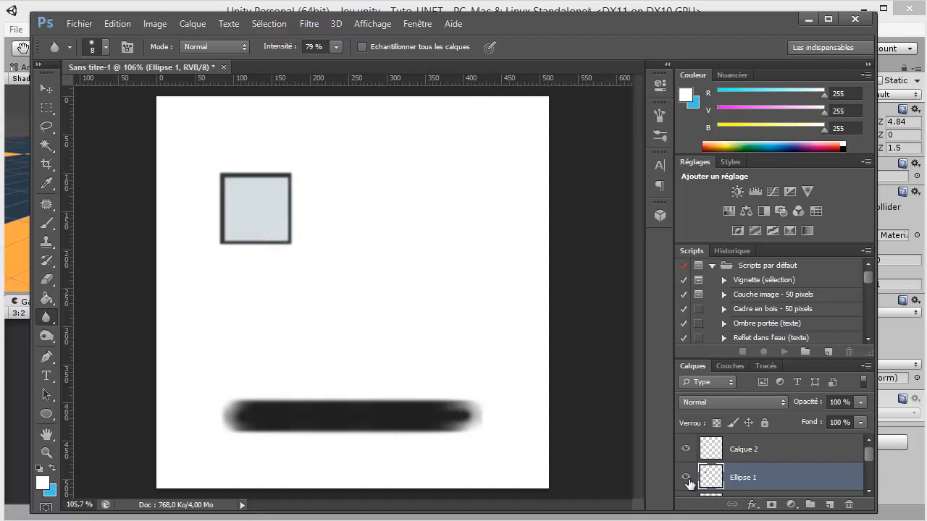
{"action": "left_click", "coordinate": [685, 477]}
{"action": "scroll", "coordinate": [699, 476], "scroll_direction": "down", "scroll_amount": 1}
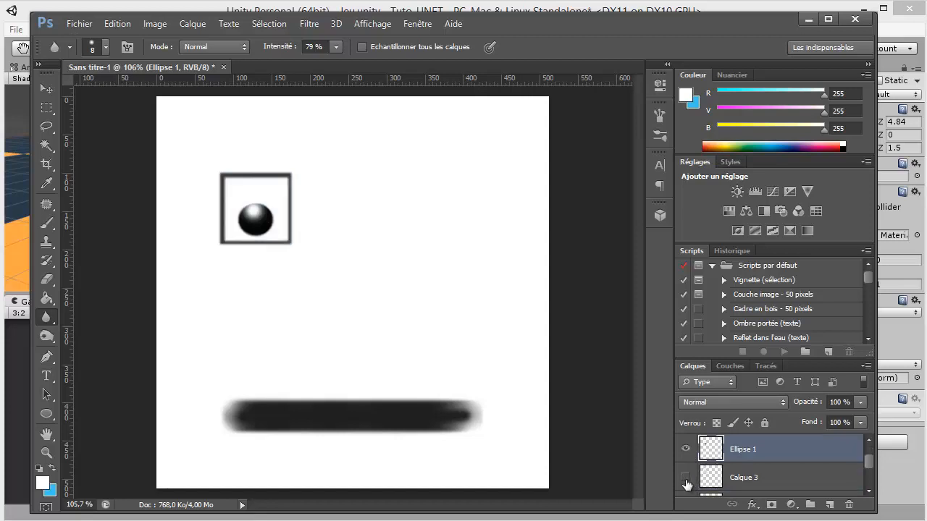
{"action": "left_click", "coordinate": [687, 483]}
Select the layers Calque 2, Ellipse 1 and Calque 3 and merge them into a single eye layer
{"action": "left_click", "coordinate": [733, 481]}
{"action": "left_click", "coordinate": [750, 451], "text": "ctrl"}
{"action": "scroll", "coordinate": [759, 464], "scroll_direction": "up", "scroll_amount": 1}
{"action": "left_click", "coordinate": [762, 450], "text": "ctrl"}
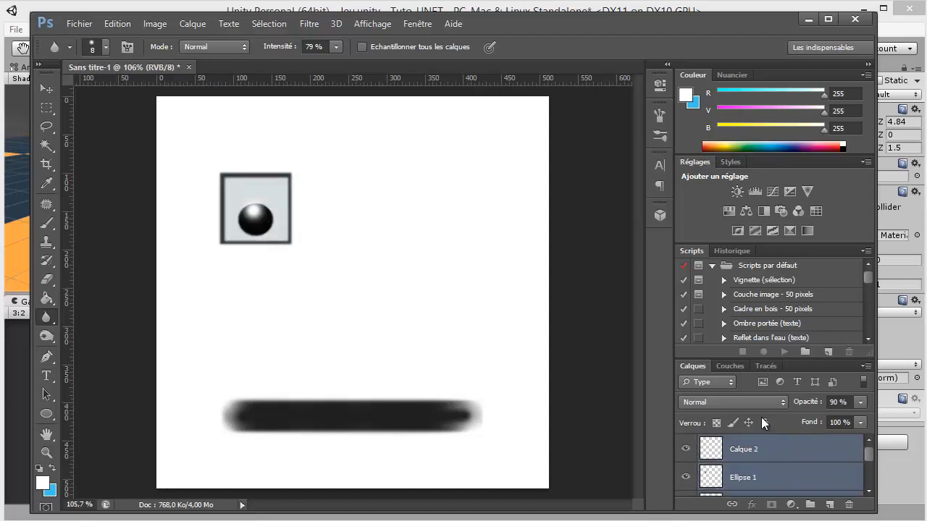
{"action": "left_click_drag", "start_coordinate": [792, 359], "coordinate": [792, 334]}
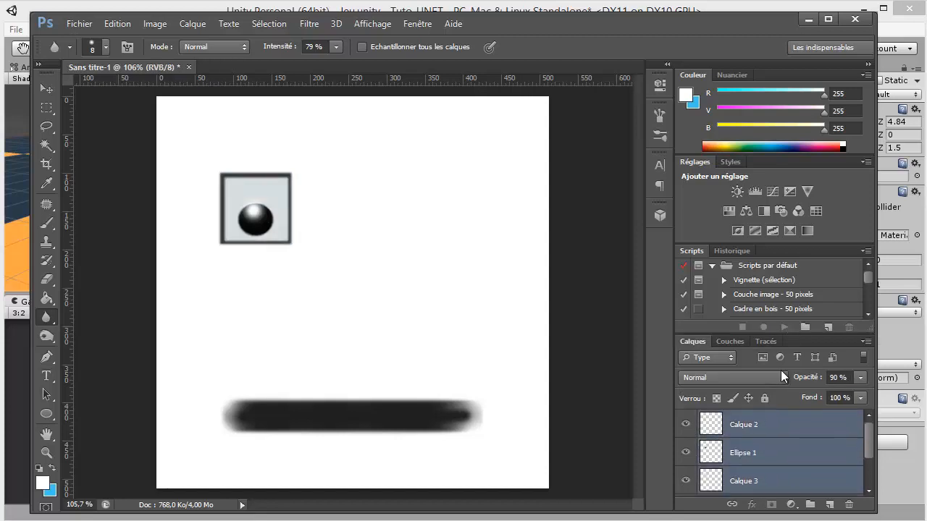
{"action": "right_click", "coordinate": [760, 422]}
{"action": "left_click", "coordinate": [823, 425]}
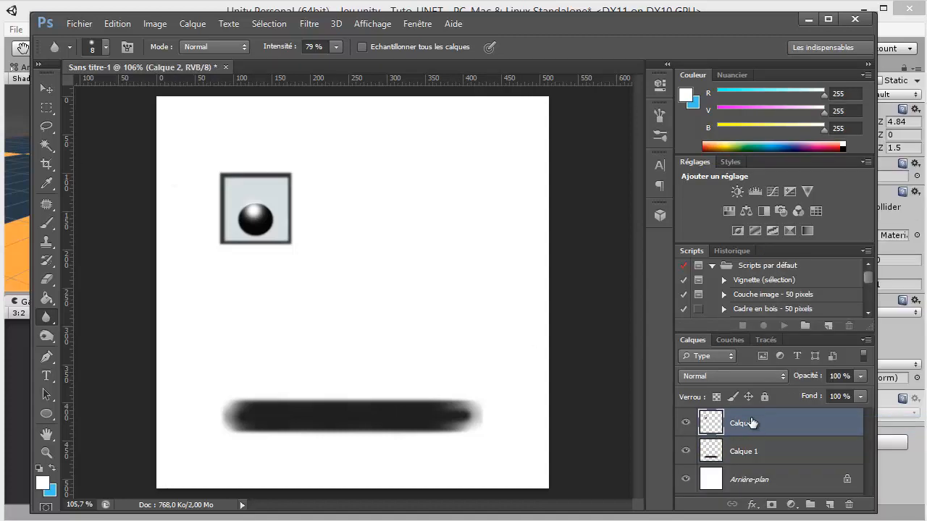
Duplicate the square eye onto its own layer and place the copy to its right at the same height
{"action": "left_click", "coordinate": [47, 107]}
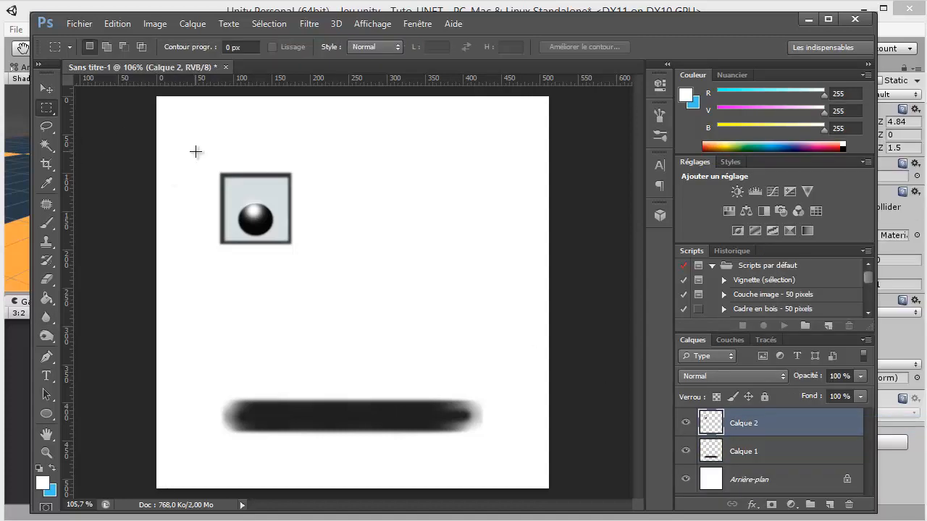
{"action": "left_click_drag", "start_coordinate": [198, 149], "coordinate": [349, 286]}
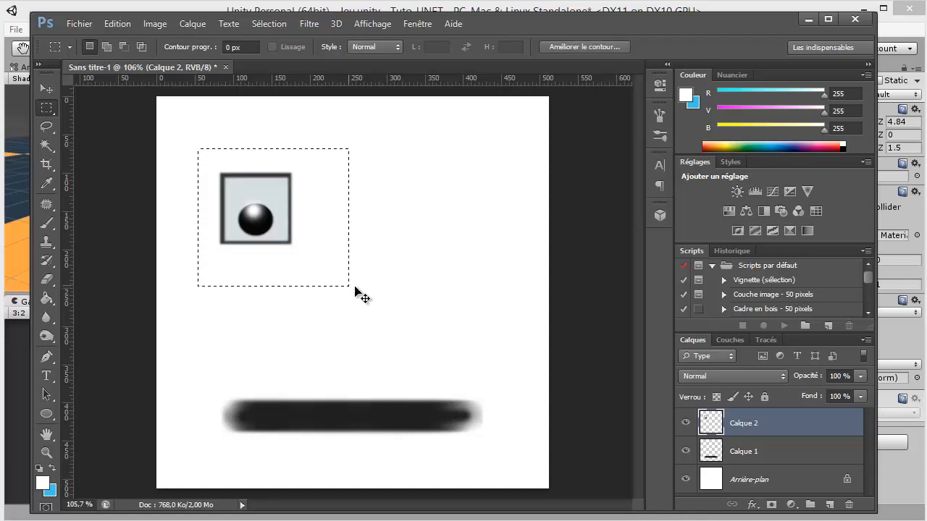
{"action": "left_click", "coordinate": [47, 90]}
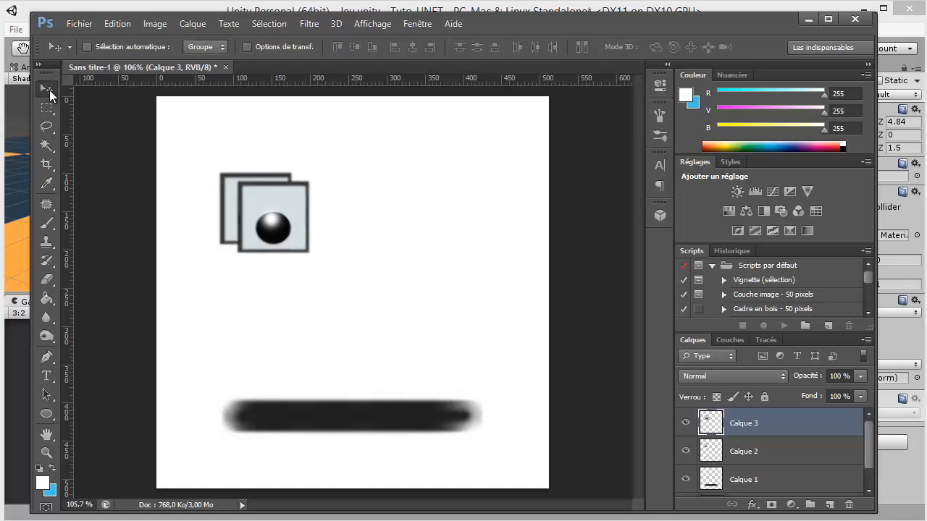
{"action": "left_click_drag", "start_coordinate": [286, 216], "coordinate": [446, 212]}
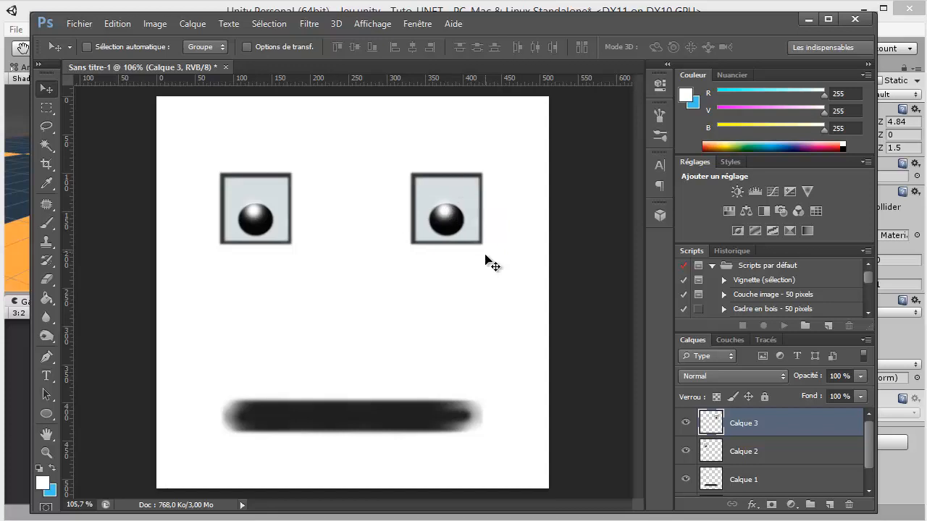
Select both eye layers, Calque 3 and Calque 2, clear the pixel selection and shift the eyes down together
{"action": "left_click", "coordinate": [713, 447], "text": "ctrl"}
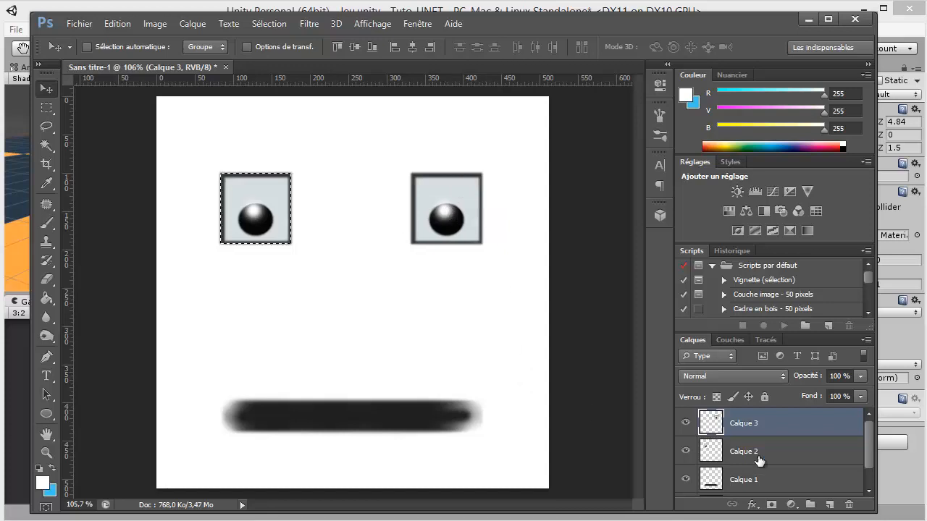
{"action": "left_click", "coordinate": [759, 460], "text": "ctrl"}
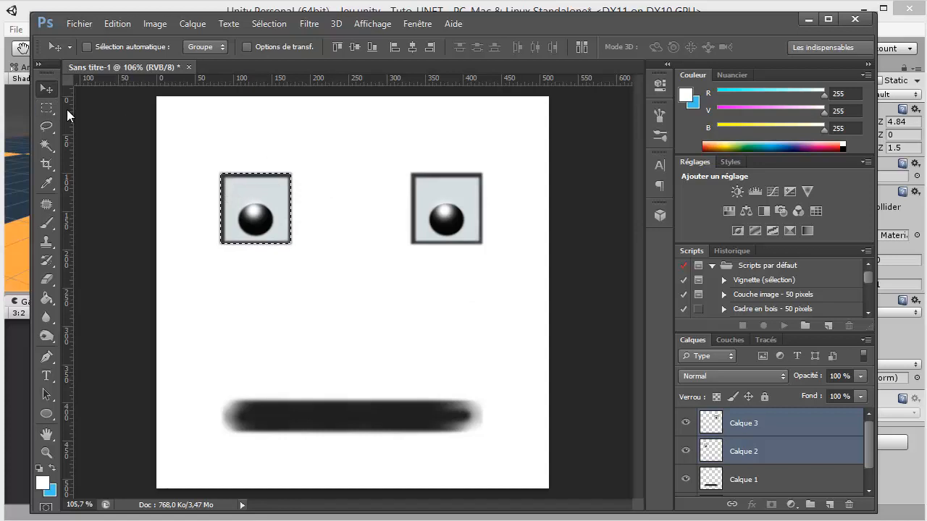
{"action": "key", "text": "ctrl+d"}
{"action": "key", "text": "Down"}
{"action": "key", "text": "Down"}
{"action": "key", "text": "Down"}
{"action": "key", "text": "Down"}
{"action": "key", "text": "Down"}
{"action": "key", "text": "Down"}
{"action": "key", "text": "Down"}
{"action": "key", "text": "Down"}
{"action": "key", "text": "Down"}
{"action": "key", "text": "Down"}
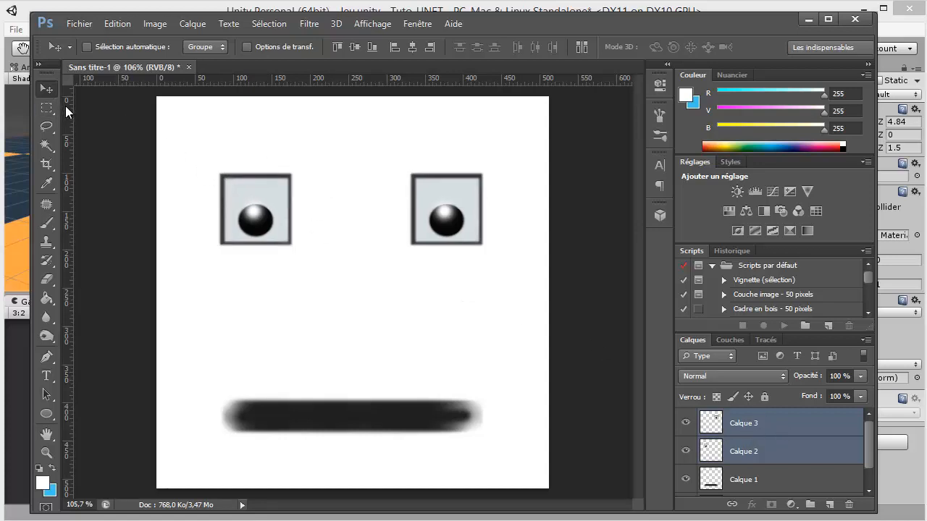
{"action": "key", "text": "Down"}
{"action": "key", "text": "Down"}
{"action": "key", "text": "Down"}
{"action": "key", "text": "Down"}
{"action": "key", "text": "Down"}
{"action": "key", "text": "Down"}
{"action": "key", "text": "Down"}
{"action": "key", "text": "Down"}
{"action": "key", "text": "Down"}
{"action": "key", "text": "Down"}
{"action": "key", "text": "Down"}
{"action": "key", "text": "Down"}
{"action": "key", "text": "Down"}
{"action": "key", "text": "Down"}
{"action": "key", "text": "Down"}
{"action": "key", "text": "Down"}
{"action": "key", "text": "Down"}
{"action": "key", "text": "Down"}
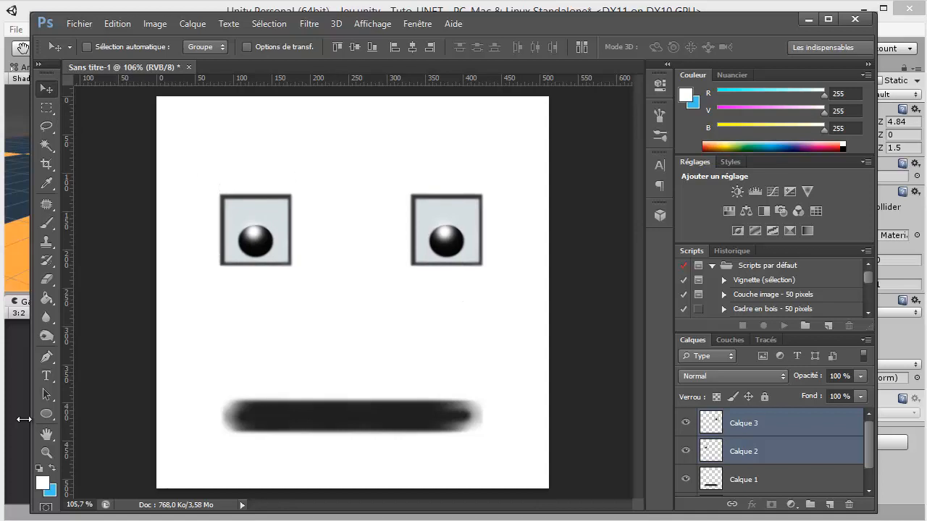
{"action": "right_click", "coordinate": [46, 416]}
{"action": "left_click", "coordinate": [109, 412]}
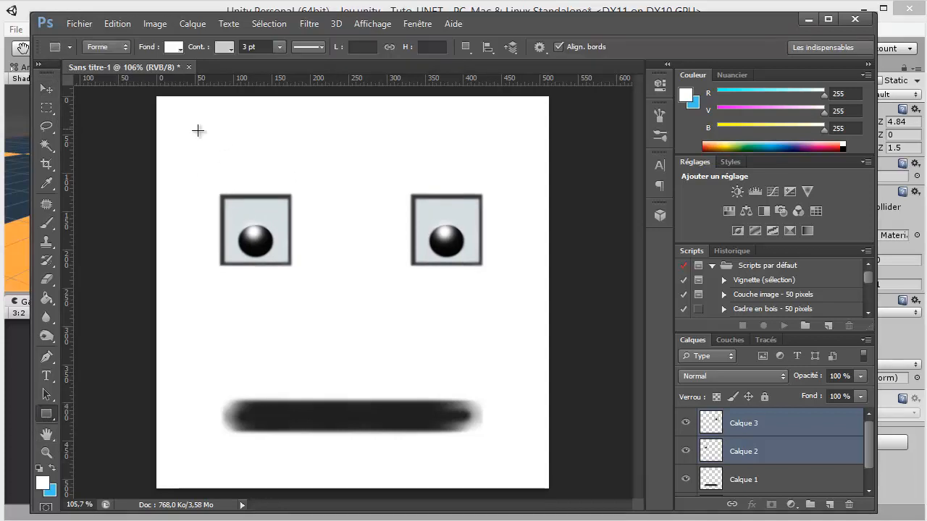
{"action": "left_click_drag", "start_coordinate": [193, 128], "coordinate": [319, 160]}
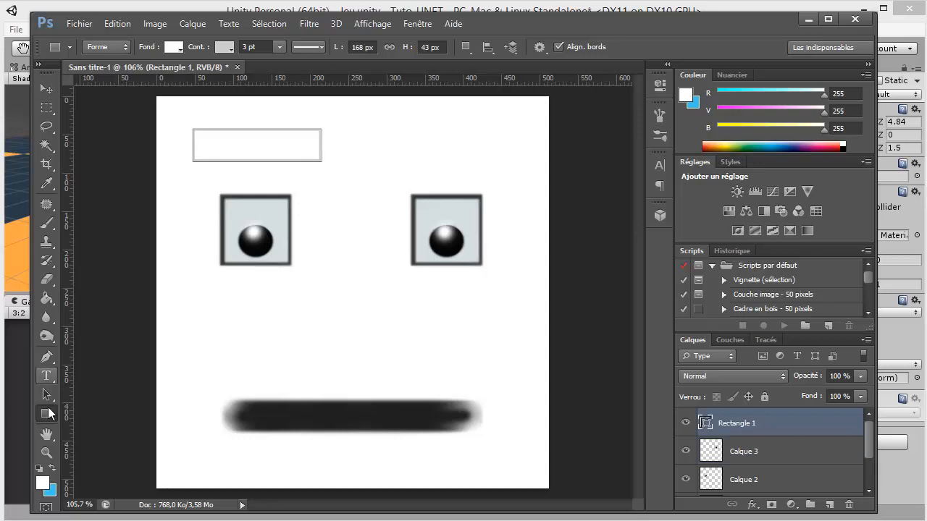
{"action": "key", "text": "ctrl+z"}
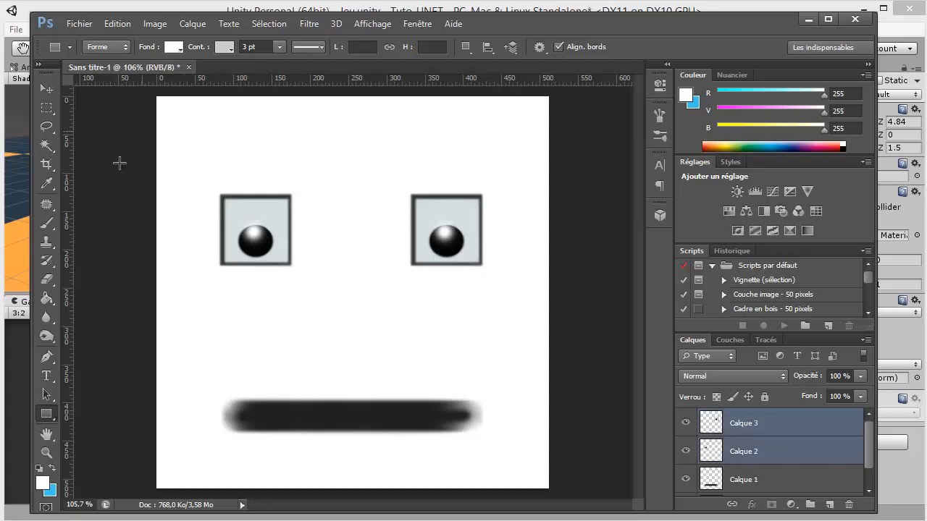
Marquee-select a rectangle about 171 by 51 px above the left eye for an eyebrow
{"action": "left_click", "coordinate": [50, 108]}
{"action": "left_click_drag", "start_coordinate": [190, 121], "coordinate": [321, 161]}
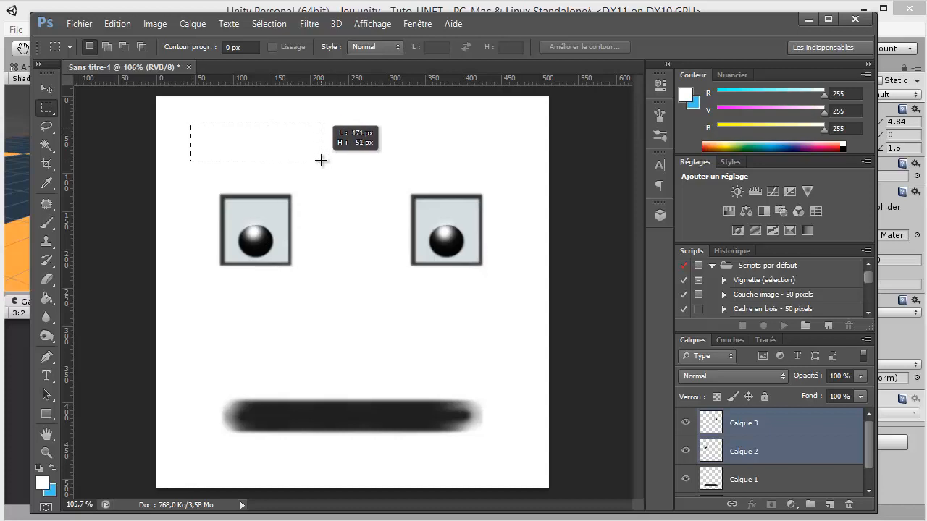
{"action": "left_click", "coordinate": [306, 168]}
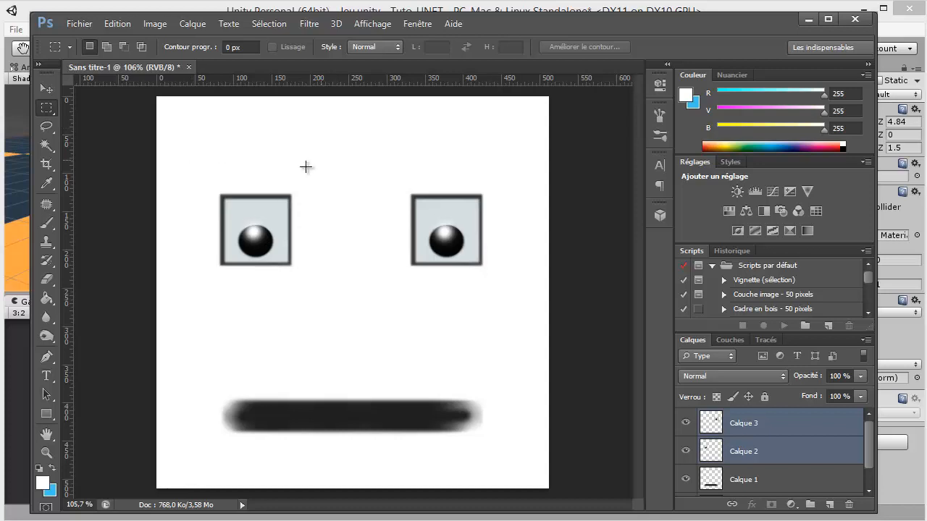
Set the foreground colour to dark green (RGB 48, 56, 43) and fill the eyebrow selection with a 113 px brush on a new layer
{"action": "left_click", "coordinate": [48, 279]}
{"action": "left_click", "coordinate": [42, 483]}
{"action": "left_click", "coordinate": [375, 318]}
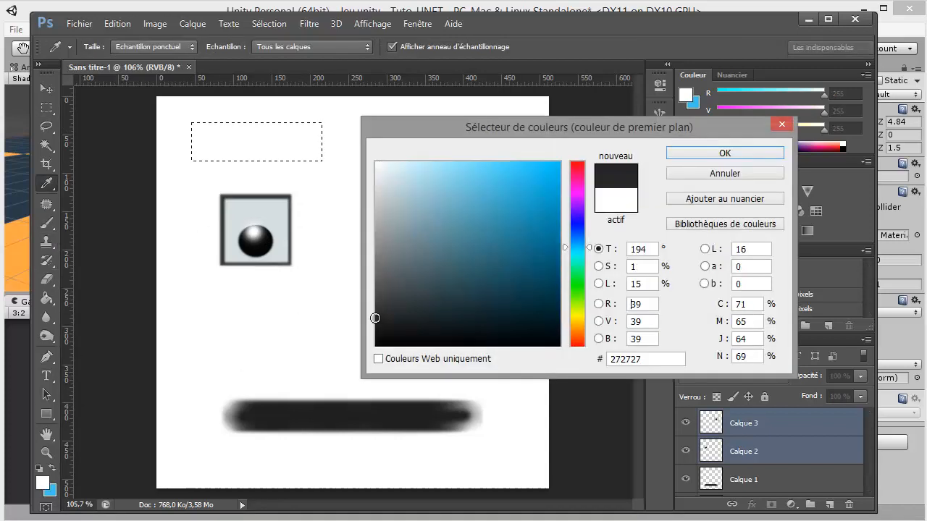
{"action": "mouse_move", "coordinate": [375, 318]}
{"action": "left_mouse_down"}
{"action": "mouse_move", "coordinate": [418, 314]}
{"action": "mouse_move", "coordinate": [408, 308]}
{"action": "mouse_move", "coordinate": [416, 306]}
{"action": "left_mouse_up"}
{"action": "left_click", "coordinate": [577, 295]}
{"action": "left_click", "coordinate": [686, 152]}
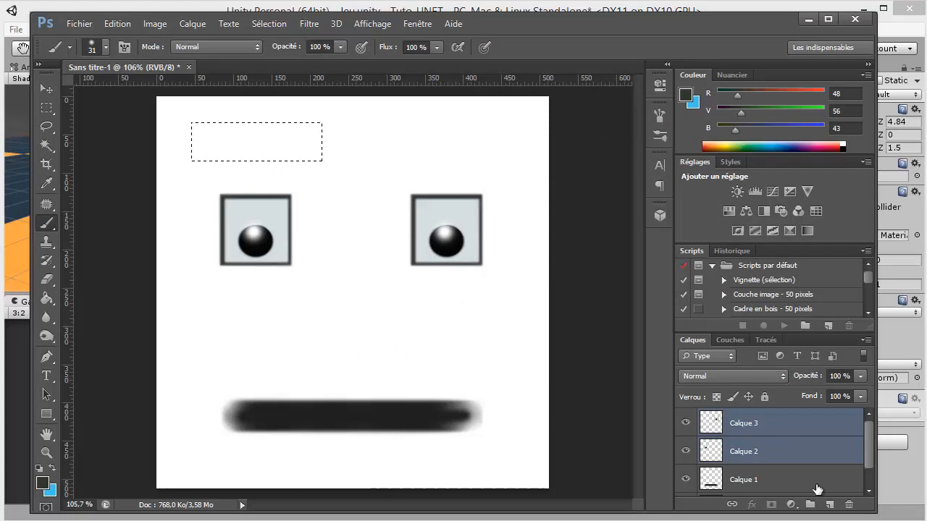
{"action": "left_click", "coordinate": [829, 505]}
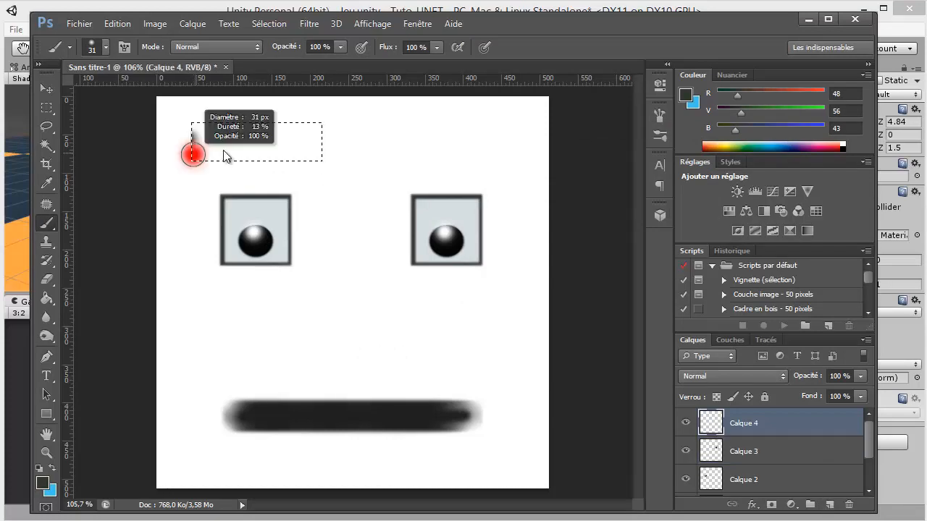
{"action": "mouse_move", "coordinate": [193, 144]}
{"action": "left_mouse_down"}
{"action": "mouse_move", "coordinate": [331, 141]}
{"action": "mouse_move", "coordinate": [314, 149]}
{"action": "left_mouse_up"}
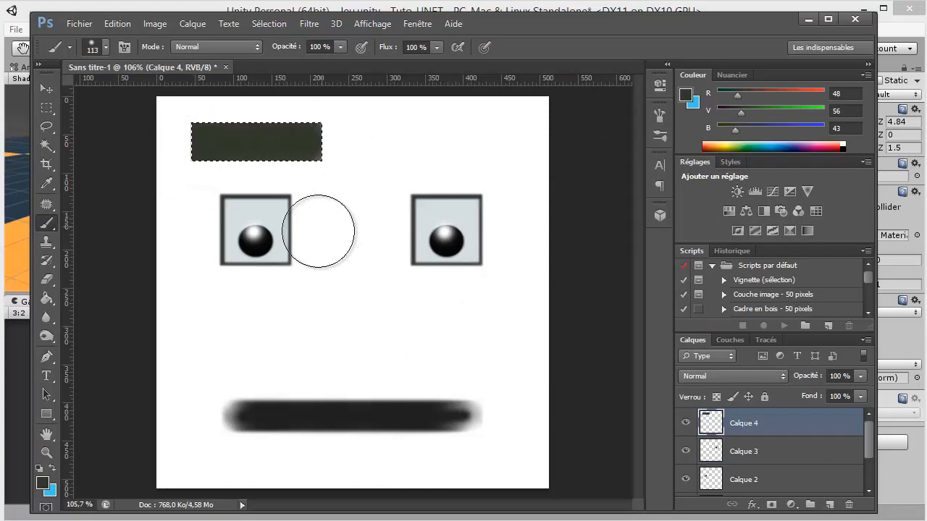
Change the foreground colour to #232522 and darken the middle of the eyebrow with a soft 56 px brush
{"action": "left_click", "coordinate": [42, 482]}
{"action": "left_click", "coordinate": [389, 319]}
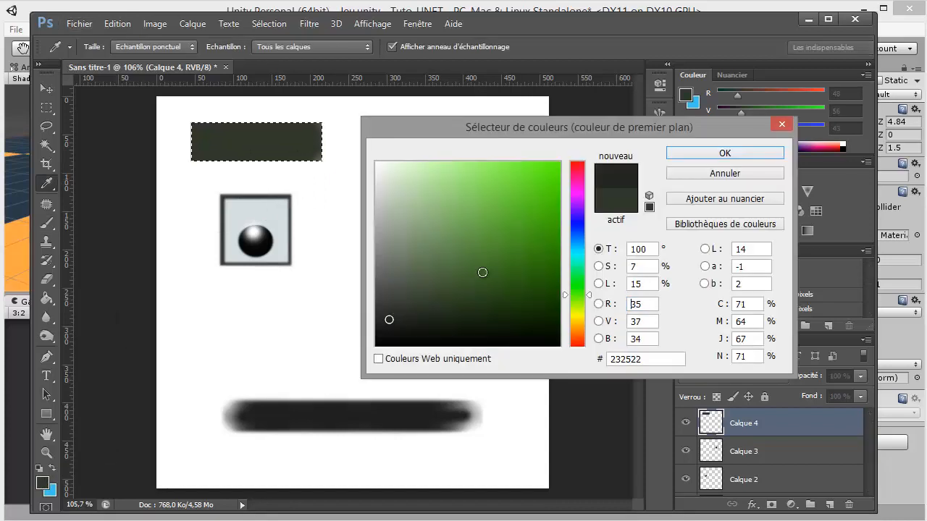
{"action": "left_click", "coordinate": [725, 154]}
{"action": "scroll", "coordinate": [202, 135], "scroll_direction": "up", "scroll_amount": 5}
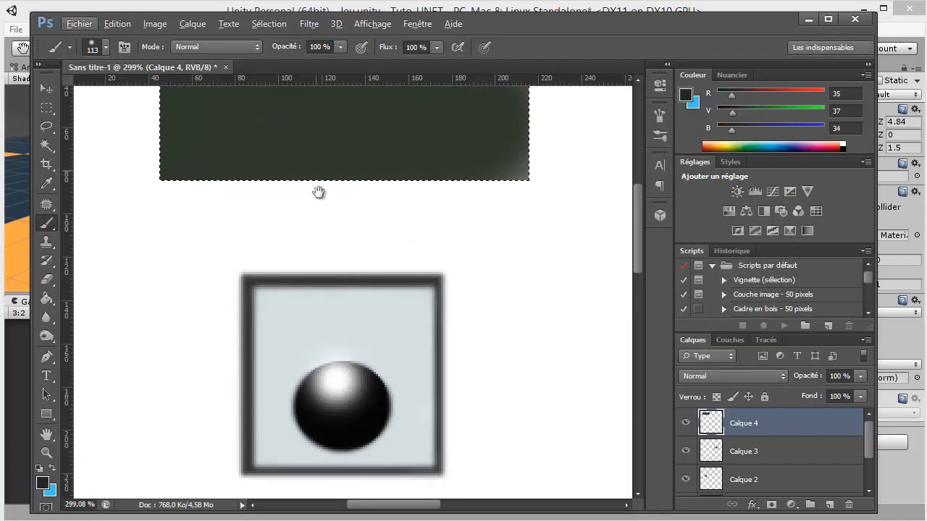
{"action": "left_click_drag", "start_coordinate": [319, 192], "coordinate": [317, 301]}
{"action": "left_click_drag", "start_coordinate": [405, 277], "coordinate": [315, 289]}
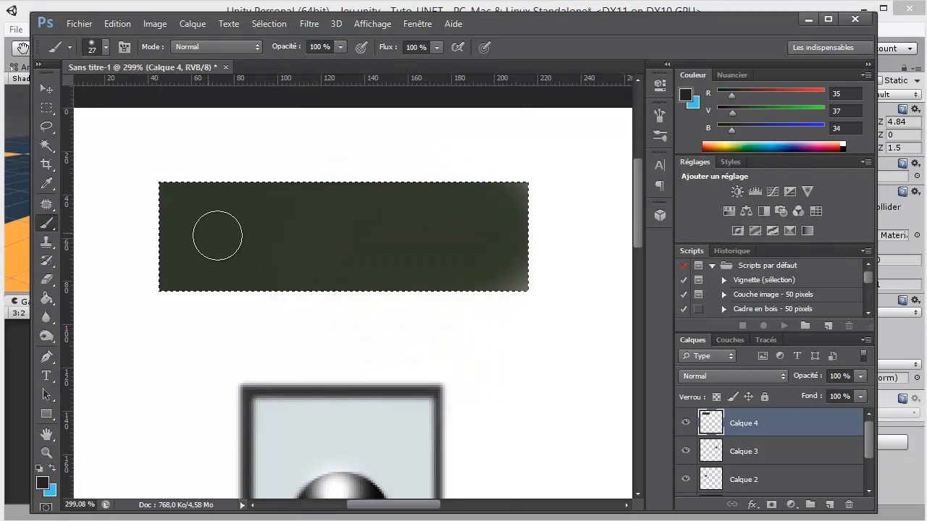
{"action": "left_click_drag", "start_coordinate": [217, 235], "coordinate": [229, 233]}
{"action": "left_click", "coordinate": [105, 47]}
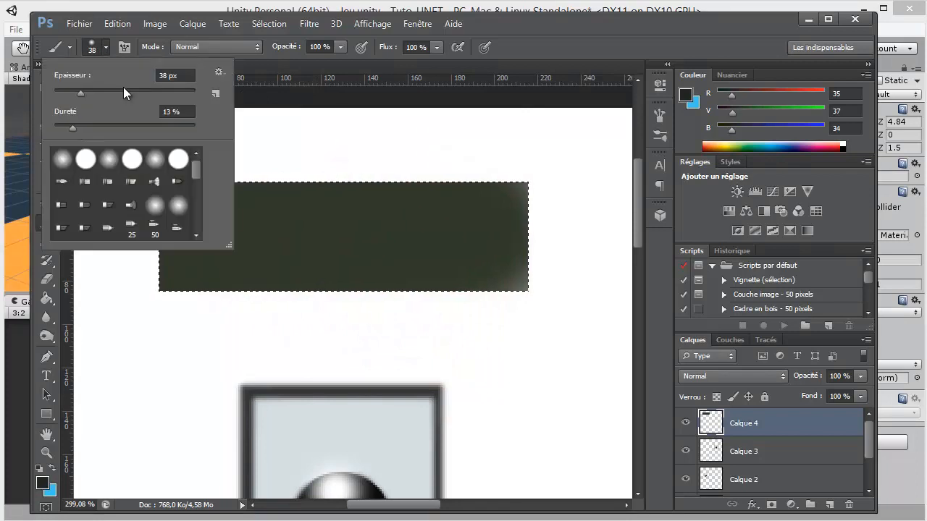
{"action": "left_click_drag", "start_coordinate": [72, 128], "coordinate": [76, 127]}
{"action": "mouse_move", "coordinate": [313, 218]}
{"action": "left_mouse_down"}
{"action": "mouse_move", "coordinate": [302, 218]}
{"action": "mouse_move", "coordinate": [332, 214]}
{"action": "left_mouse_up"}
{"action": "mouse_move", "coordinate": [209, 235]}
{"action": "left_mouse_down"}
{"action": "mouse_move", "coordinate": [488, 235]}
{"action": "mouse_move", "coordinate": [420, 248]}
{"action": "left_mouse_up"}
Clear the selection and soften the eyebrow's edges using the Blur tool with a 46 px brush
{"action": "key", "text": "ctrl+d"}
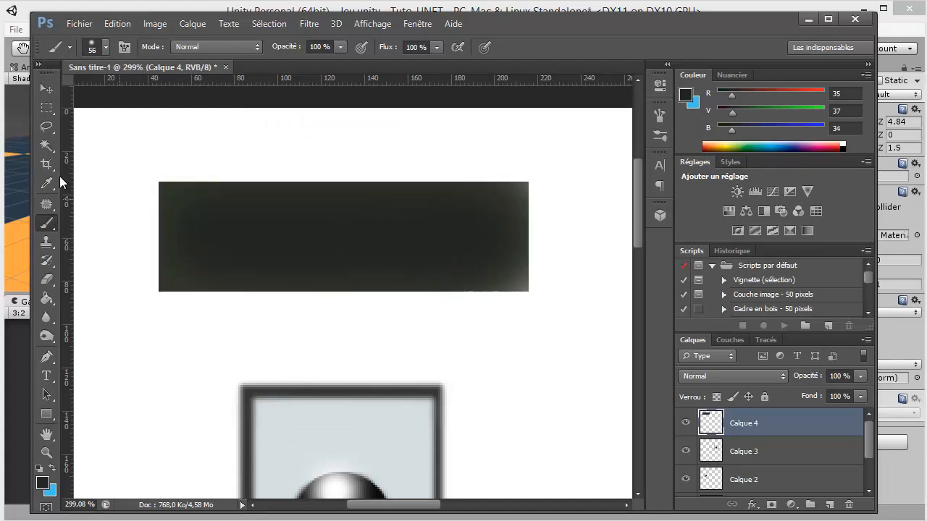
{"action": "left_click", "coordinate": [46, 318]}
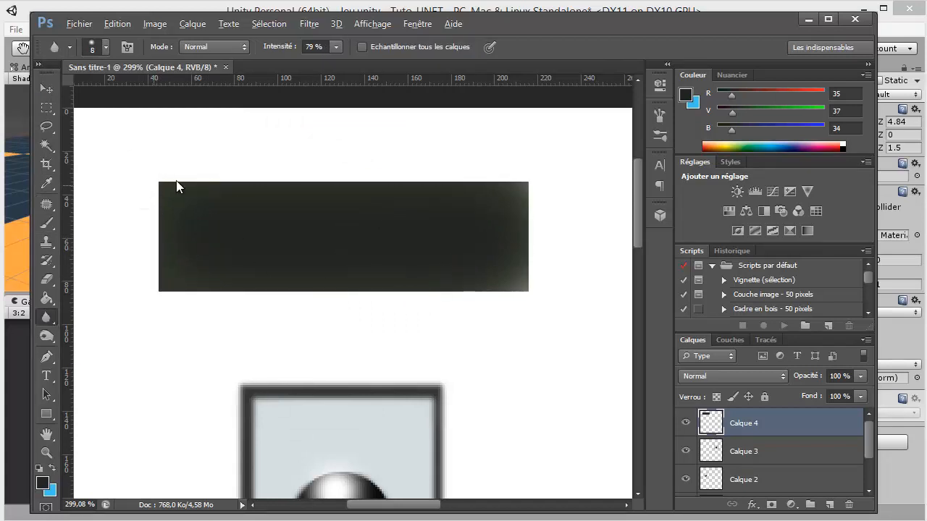
{"action": "mouse_move", "coordinate": [176, 186]}
{"action": "left_mouse_down"}
{"action": "mouse_move", "coordinate": [149, 188]}
{"action": "mouse_move", "coordinate": [418, 158]}
{"action": "mouse_move", "coordinate": [549, 176]}
{"action": "mouse_move", "coordinate": [570, 196]}
{"action": "mouse_move", "coordinate": [467, 325]}
{"action": "mouse_move", "coordinate": [342, 311]}
{"action": "mouse_move", "coordinate": [144, 310]}
{"action": "mouse_move", "coordinate": [125, 277]}
{"action": "mouse_move", "coordinate": [131, 239]}
{"action": "mouse_move", "coordinate": [169, 210]}
{"action": "left_mouse_up"}
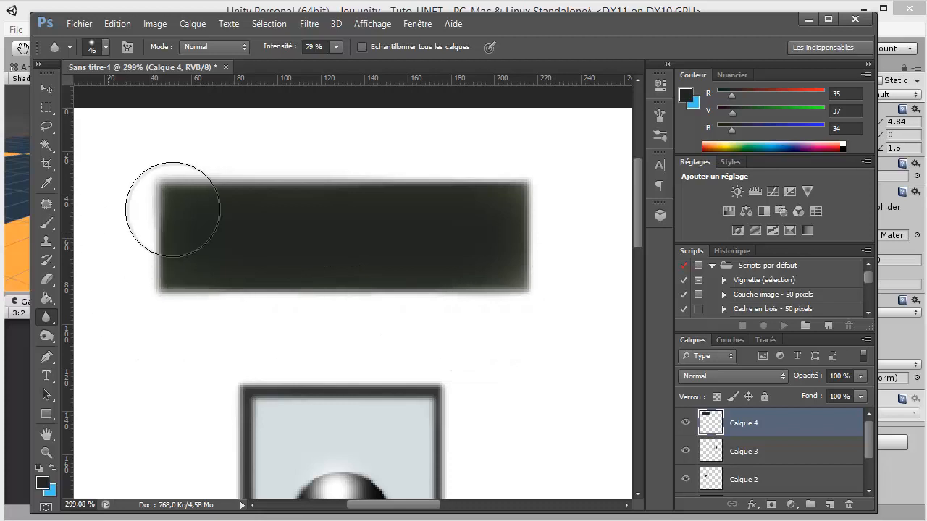
Select the eyebrow, duplicate it onto a new layer and place the copy above the right eye
{"action": "left_click", "coordinate": [53, 111]}
{"action": "scroll", "coordinate": [192, 227], "scroll_direction": "down", "scroll_amount": 5}
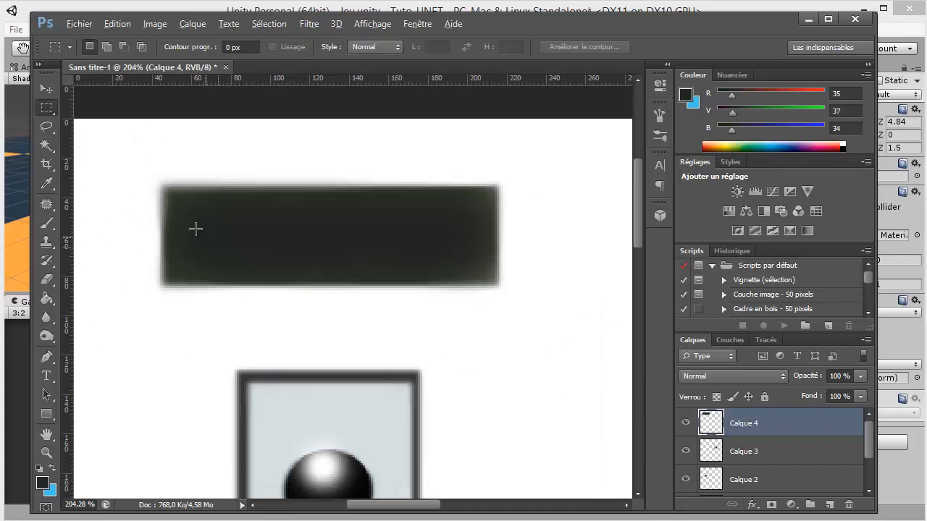
{"action": "left_click_drag", "start_coordinate": [153, 181], "coordinate": [373, 270]}
{"action": "key", "text": "ctrl+j"}
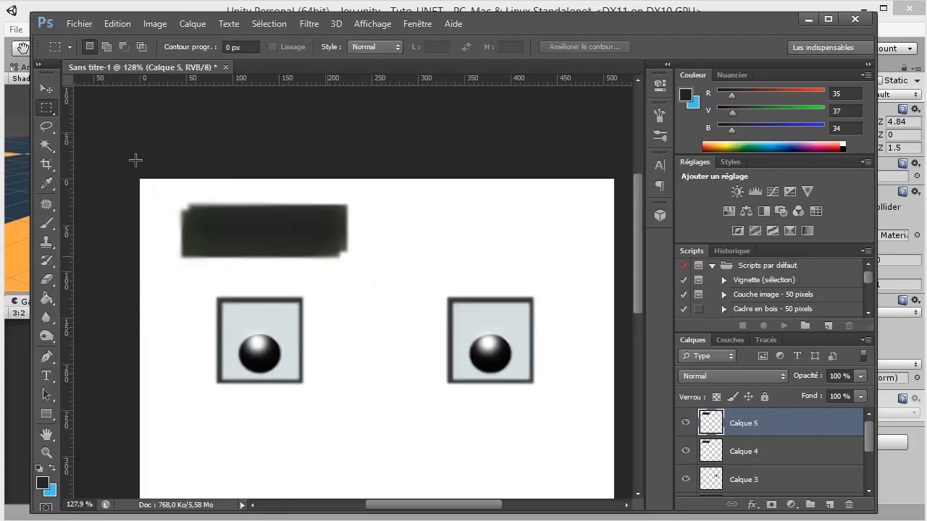
{"action": "left_click", "coordinate": [47, 88]}
{"action": "left_click_drag", "start_coordinate": [304, 234], "coordinate": [523, 240]}
{"action": "scroll", "coordinate": [470, 264], "scroll_direction": "down", "scroll_amount": 3}
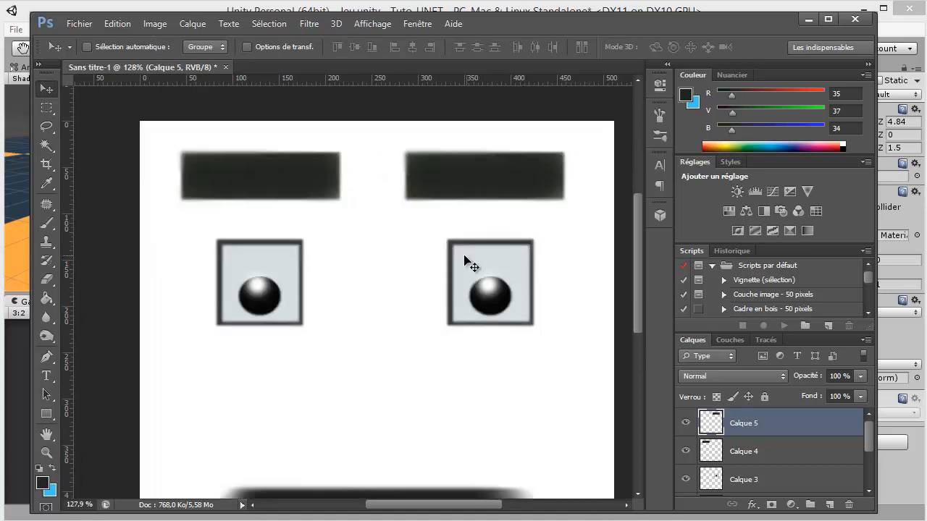
Add a new layer and move it down the stack to just above the Arrière-plan background
{"action": "scroll", "coordinate": [460, 258], "scroll_direction": "down", "scroll_amount": 2}
{"action": "scroll", "coordinate": [456, 252], "scroll_direction": "down", "scroll_amount": 2}
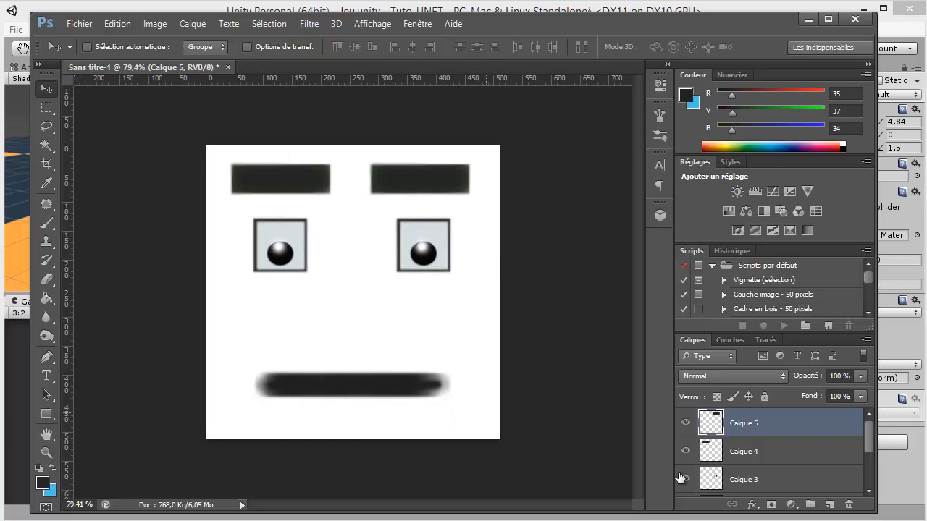
{"action": "scroll", "coordinate": [800, 470], "scroll_direction": "down", "scroll_amount": 3}
{"action": "left_click", "coordinate": [829, 506]}
{"action": "left_click_drag", "start_coordinate": [754, 447], "coordinate": [760, 464]}
{"action": "scroll", "coordinate": [758, 451], "scroll_direction": "down", "scroll_amount": 1}
{"action": "scroll", "coordinate": [760, 463], "scroll_direction": "down", "scroll_amount": 1}
{"action": "left_click_drag", "start_coordinate": [760, 432], "coordinate": [760, 461]}
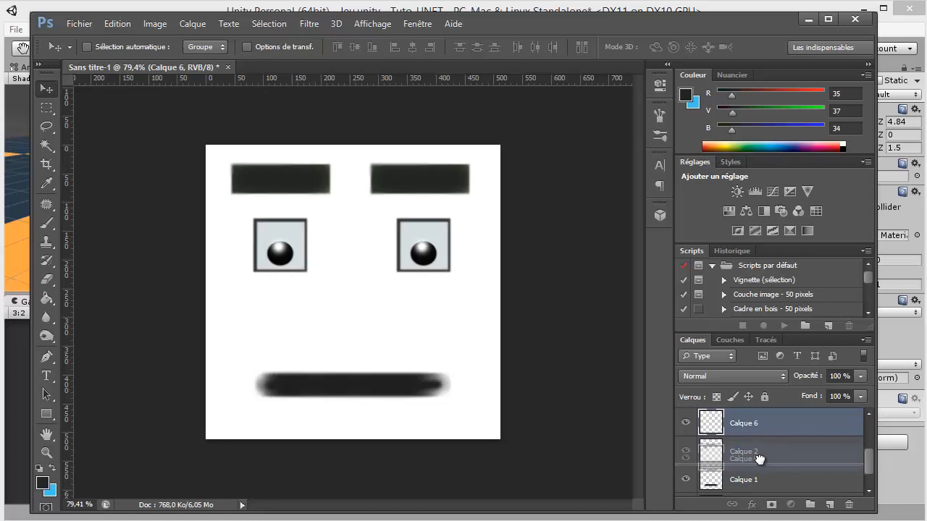
{"action": "scroll", "coordinate": [760, 461], "scroll_direction": "down", "scroll_amount": 1}
{"action": "left_click_drag", "start_coordinate": [766, 427], "coordinate": [762, 457]}
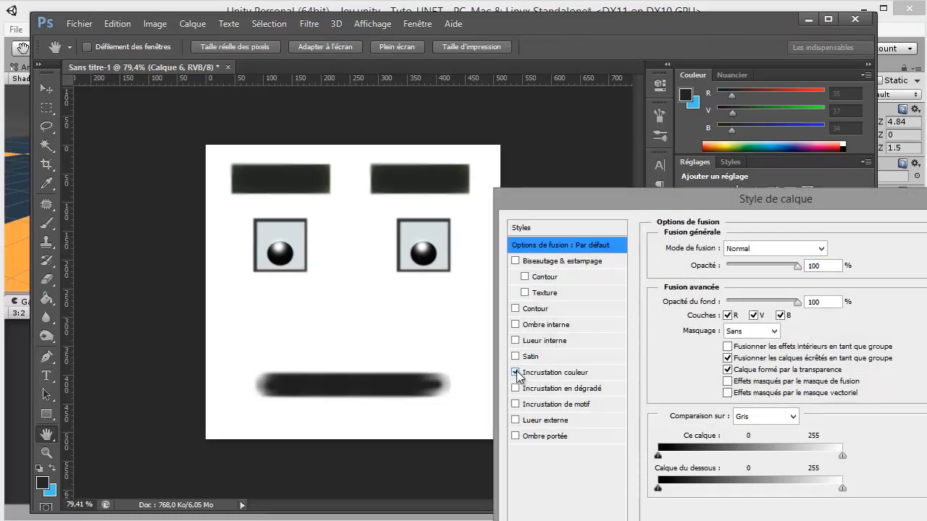
{"action": "left_click", "coordinate": [554, 373]}
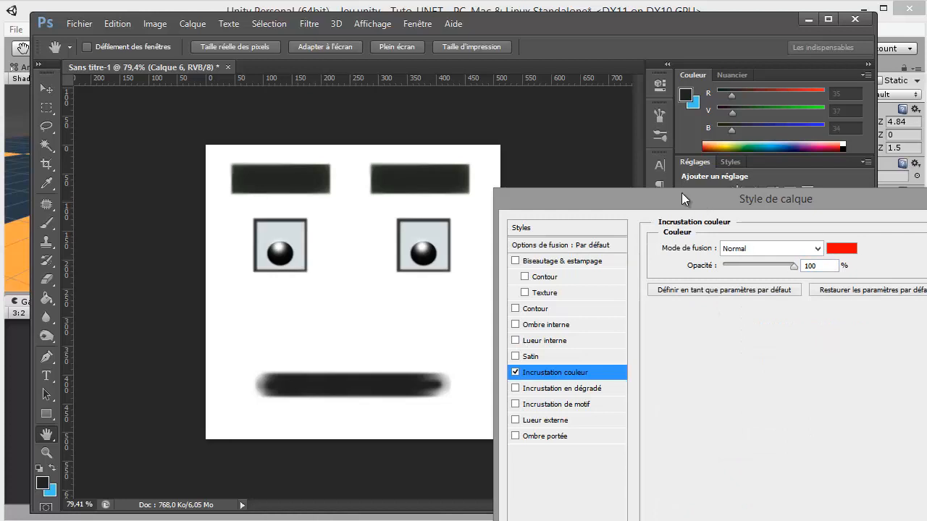
{"action": "left_click_drag", "start_coordinate": [682, 193], "coordinate": [649, 164]}
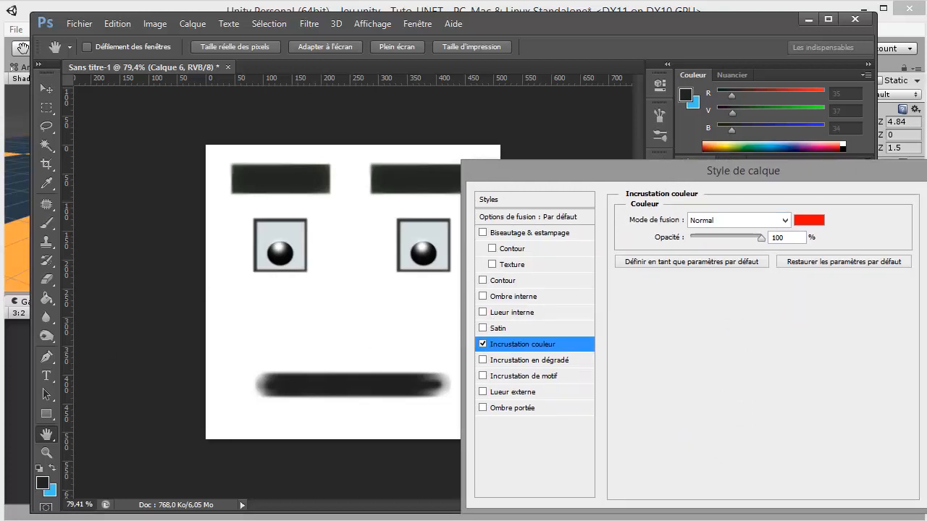
{"action": "key", "text": "Escape"}
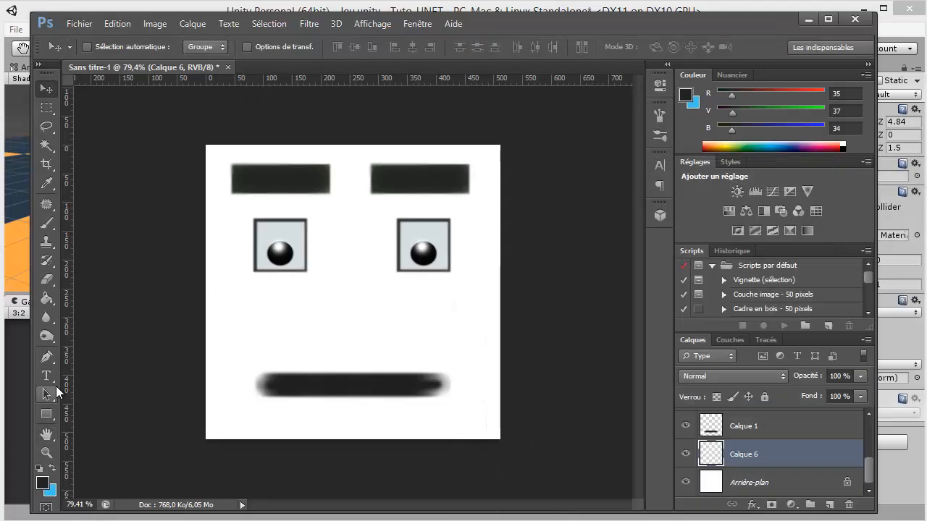
Change the foreground colour to green (RGB 49, 85, 32) and cover the whole Calque 6 layer with a soft 419 px brush
{"action": "left_click", "coordinate": [50, 225]}
{"action": "left_click", "coordinate": [44, 484]}
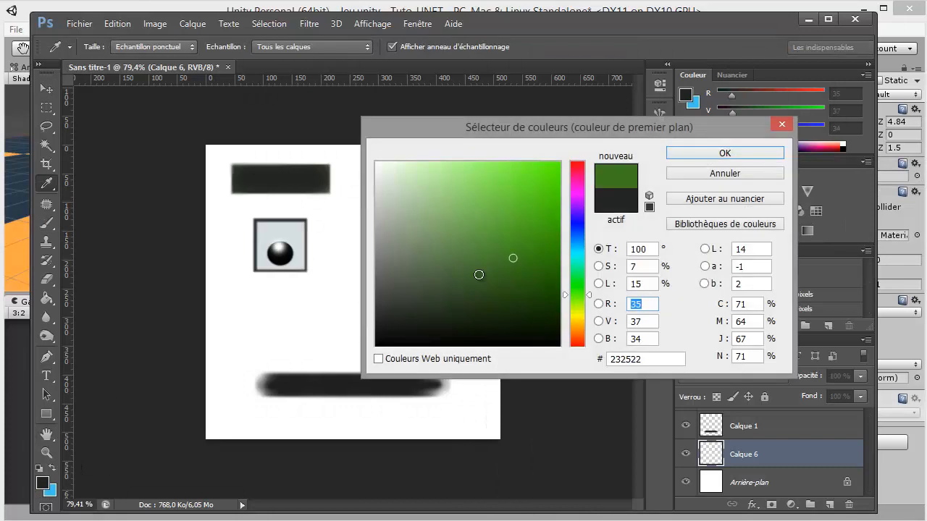
{"action": "left_click_drag", "start_coordinate": [480, 269], "coordinate": [484, 287]}
{"action": "left_click", "coordinate": [725, 157]}
{"action": "left_click_drag", "start_coordinate": [342, 309], "coordinate": [439, 270]}
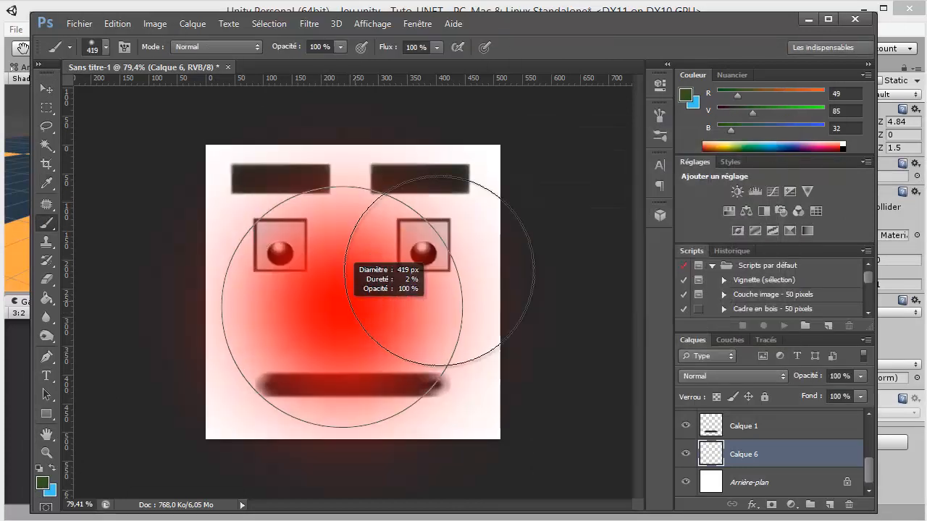
{"action": "mouse_move", "coordinate": [384, 181]}
{"action": "left_mouse_down"}
{"action": "mouse_move", "coordinate": [224, 404]}
{"action": "mouse_move", "coordinate": [435, 383]}
{"action": "left_mouse_up"}
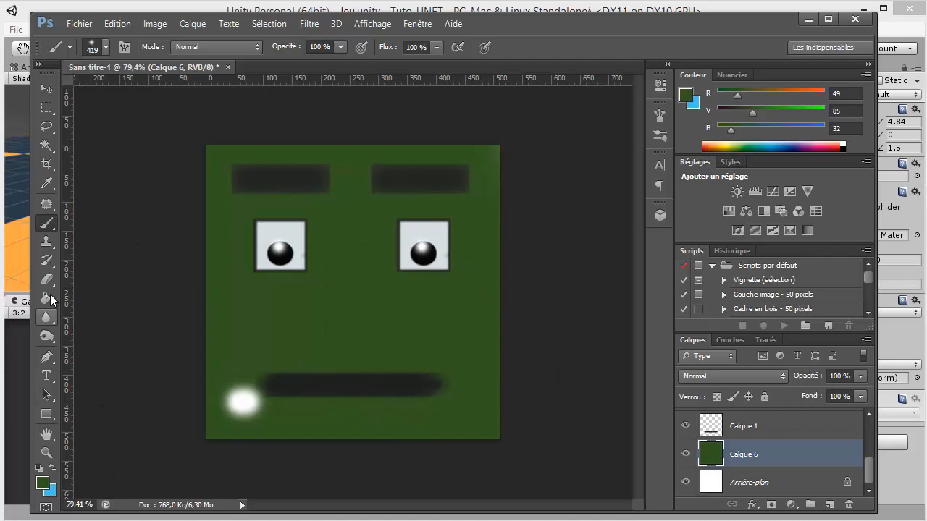
Darken the centre of the green face on Calque 6 using the Burn tool with a 345 px brush
{"action": "left_click", "coordinate": [47, 336]}
{"action": "left_click_drag", "start_coordinate": [330, 319], "coordinate": [362, 310]}
{"action": "mouse_move", "coordinate": [360, 265]}
{"action": "left_mouse_down"}
{"action": "mouse_move", "coordinate": [278, 361]}
{"action": "mouse_move", "coordinate": [401, 315]}
{"action": "mouse_move", "coordinate": [353, 330]}
{"action": "mouse_move", "coordinate": [377, 322]}
{"action": "mouse_move", "coordinate": [377, 332]}
{"action": "mouse_move", "coordinate": [340, 310]}
{"action": "mouse_move", "coordinate": [344, 325]}
{"action": "mouse_move", "coordinate": [366, 332]}
{"action": "left_mouse_up"}
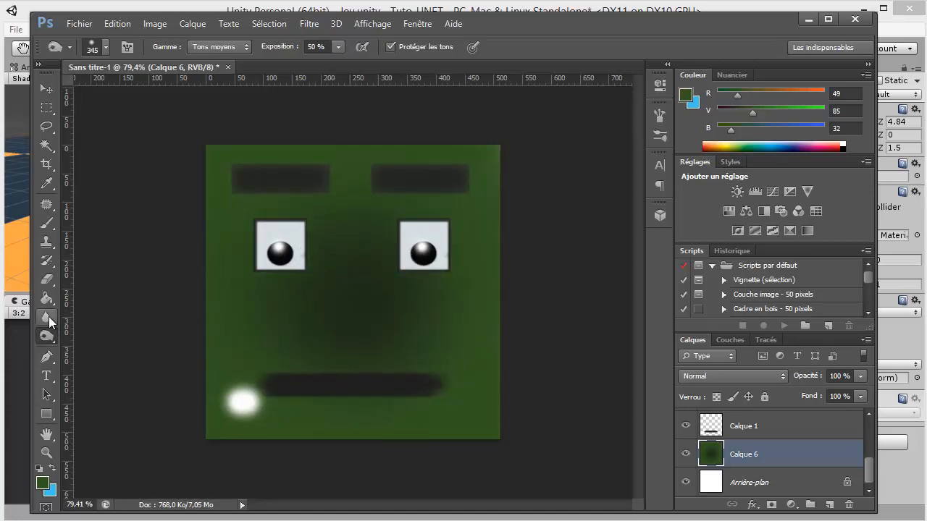
Lighten the outer edges of the green face on Calque 6 using the Dodge tool with a 219 px brush
{"action": "left_click_drag", "start_coordinate": [52, 343], "coordinate": [92, 340]}
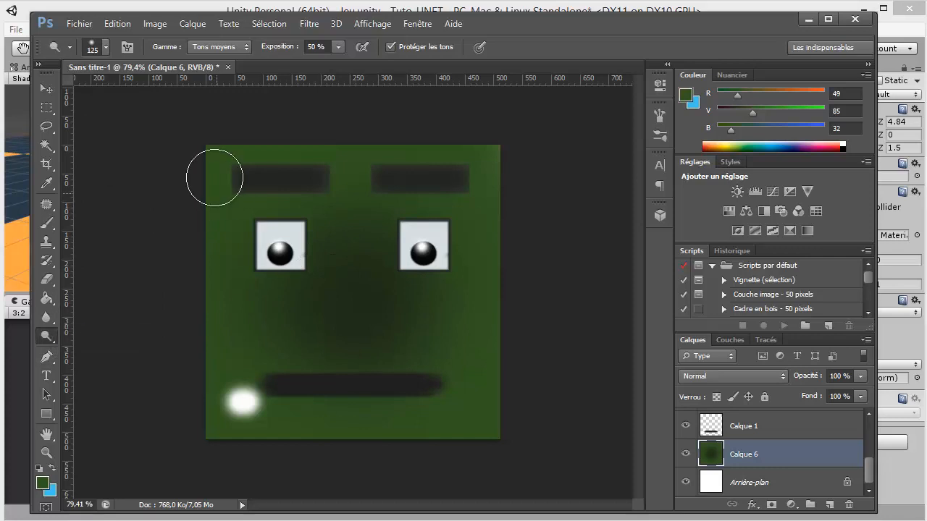
{"action": "left_click_drag", "start_coordinate": [232, 209], "coordinate": [276, 215]}
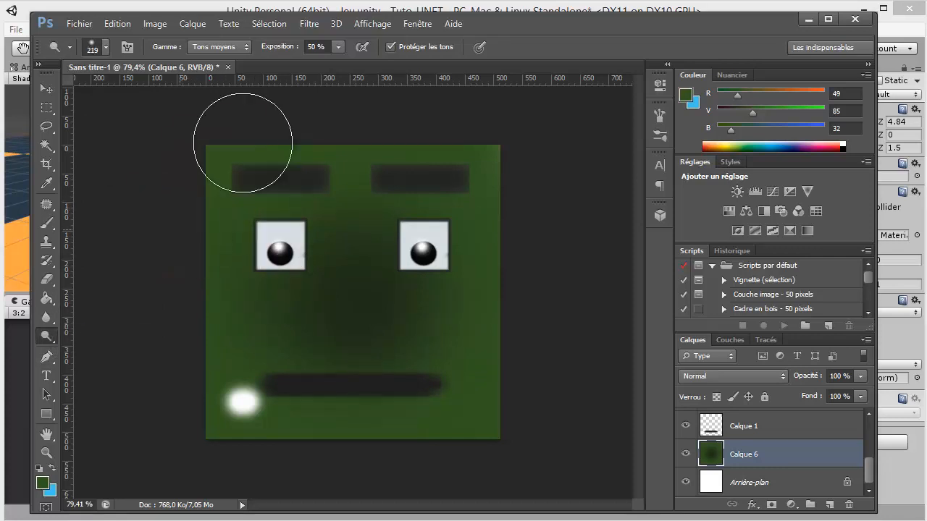
{"action": "left_click_drag", "start_coordinate": [243, 142], "coordinate": [238, 146]}
{"action": "mouse_move", "coordinate": [485, 157]}
{"action": "left_mouse_down"}
{"action": "mouse_move", "coordinate": [467, 415]}
{"action": "mouse_move", "coordinate": [163, 434]}
{"action": "left_mouse_up"}
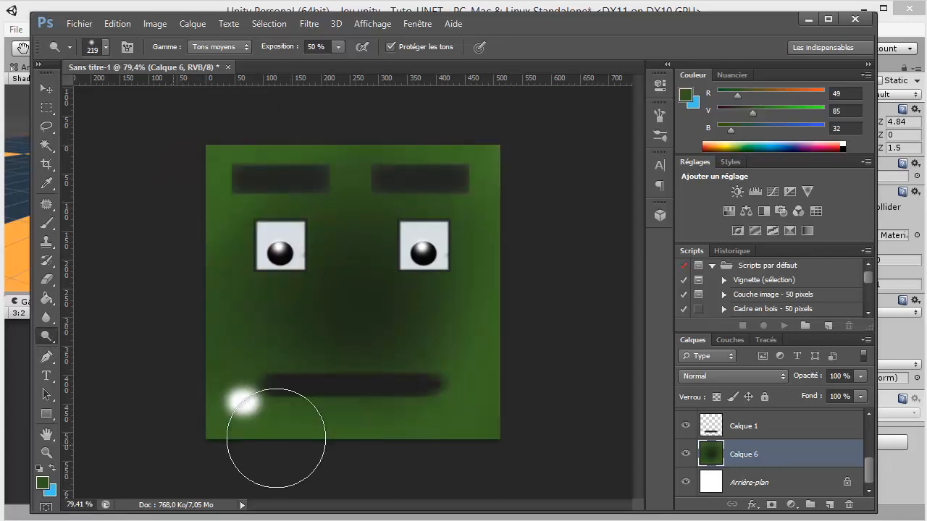
On the mouth layer Calque 1, cover the white spot beside the mouth with green using a soft 86 px brush
{"action": "scroll", "coordinate": [237, 460], "scroll_direction": "up", "scroll_amount": 3}
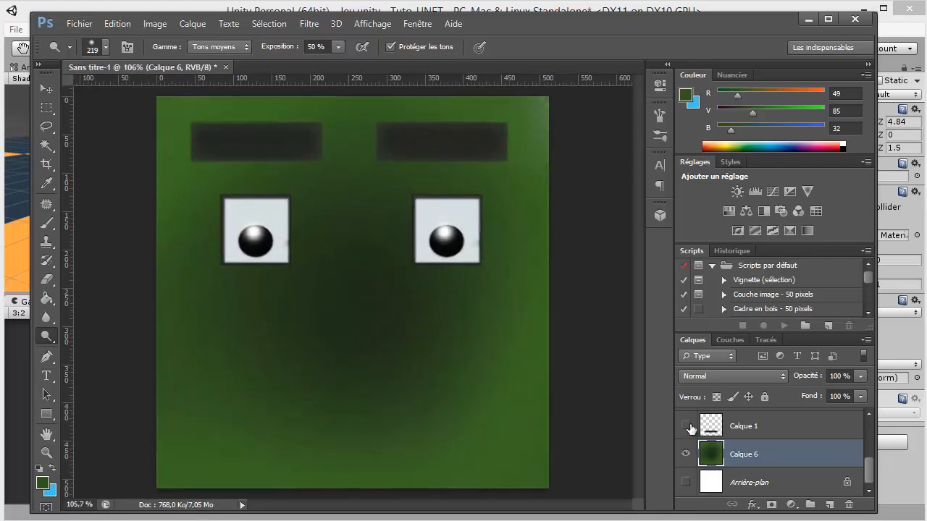
{"action": "left_click", "coordinate": [687, 427]}
{"action": "left_click", "coordinate": [773, 427]}
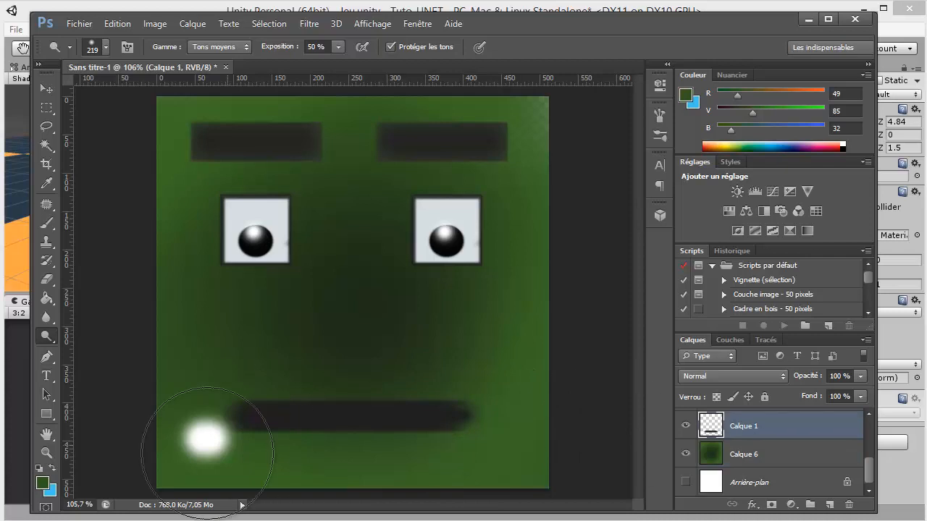
{"action": "scroll", "coordinate": [189, 445], "scroll_direction": "up", "scroll_amount": 6}
{"action": "left_click_drag", "start_coordinate": [230, 393], "coordinate": [257, 339]}
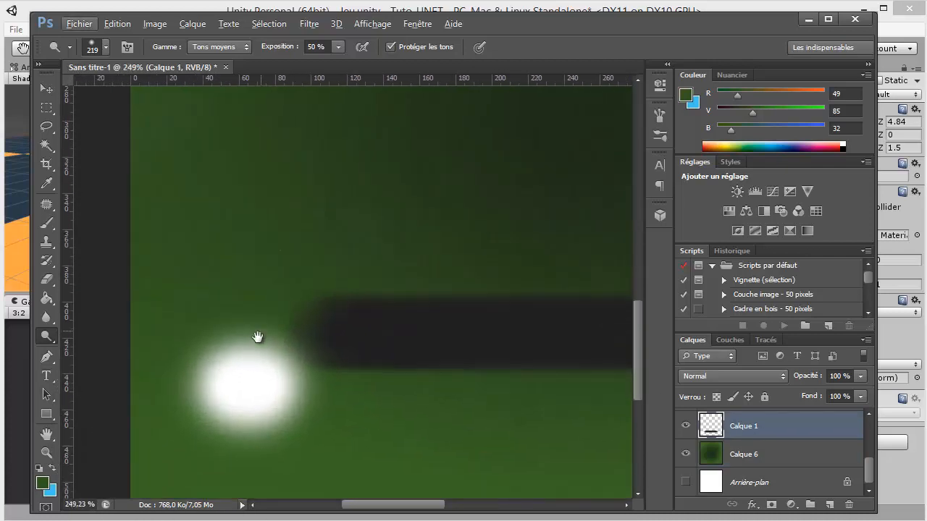
{"action": "left_click_drag", "start_coordinate": [274, 377], "coordinate": [161, 399]}
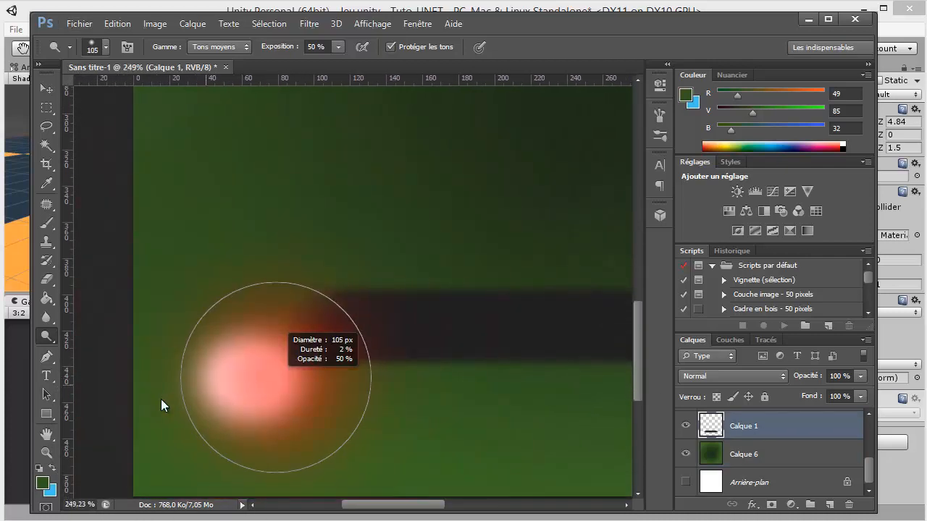
{"action": "left_click", "coordinate": [47, 224]}
{"action": "mouse_move", "coordinate": [317, 361]}
{"action": "left_mouse_down"}
{"action": "mouse_move", "coordinate": [26, 417]}
{"action": "mouse_move", "coordinate": [0, 438]}
{"action": "left_mouse_up"}
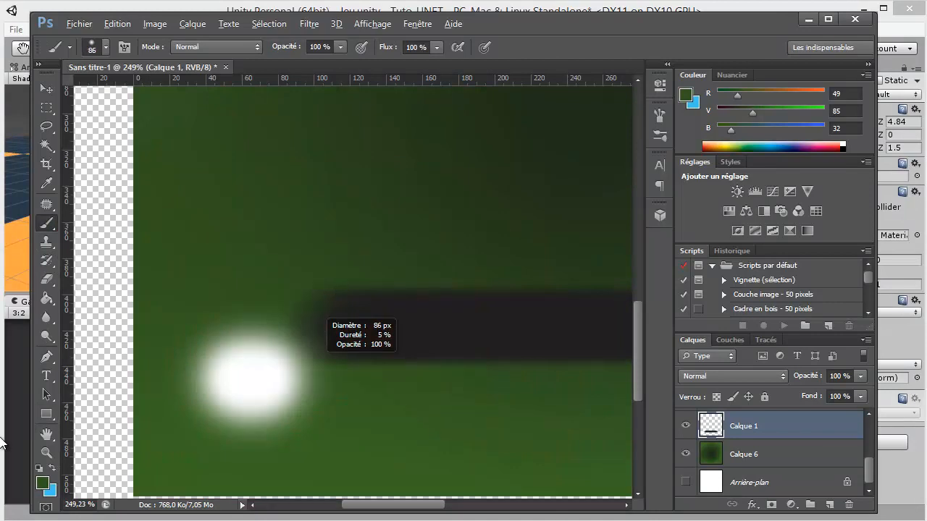
{"action": "mouse_move", "coordinate": [244, 383]}
{"action": "left_mouse_down"}
{"action": "mouse_move", "coordinate": [259, 412]}
{"action": "mouse_move", "coordinate": [263, 372]}
{"action": "mouse_move", "coordinate": [232, 362]}
{"action": "mouse_move", "coordinate": [348, 399]}
{"action": "left_mouse_up"}
Paint over the pale patch in the face's upper-right corner with the same green brush
{"action": "scroll", "coordinate": [352, 391], "scroll_direction": "down", "scroll_amount": 3}
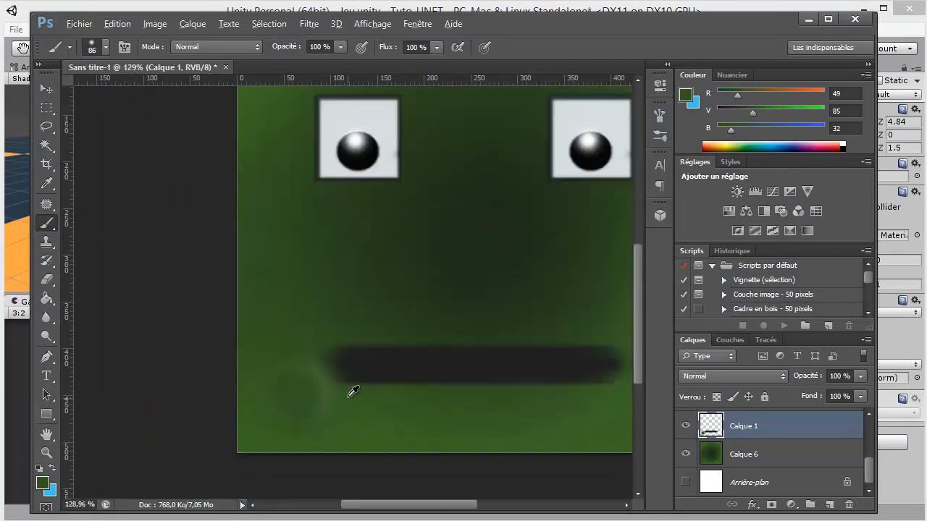
{"action": "scroll", "coordinate": [411, 353], "scroll_direction": "down", "scroll_amount": 2}
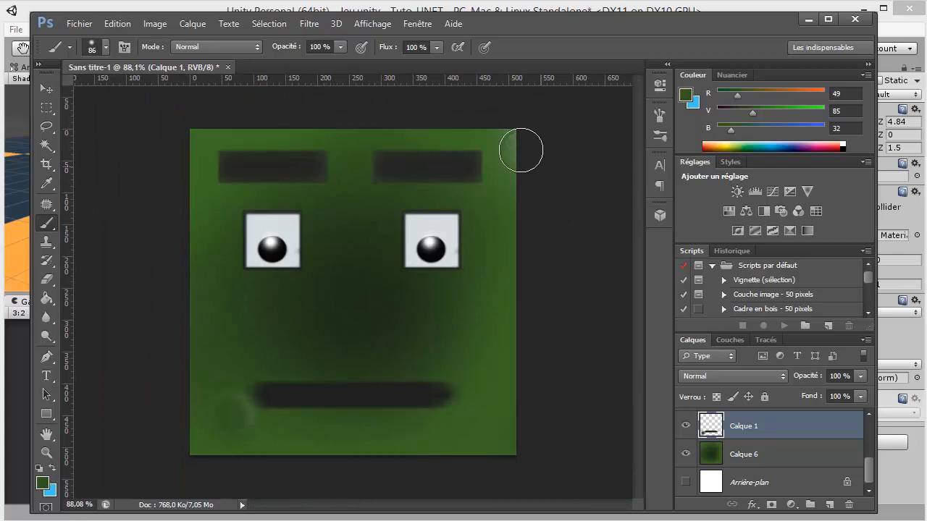
{"action": "left_click_drag", "start_coordinate": [519, 149], "coordinate": [515, 138]}
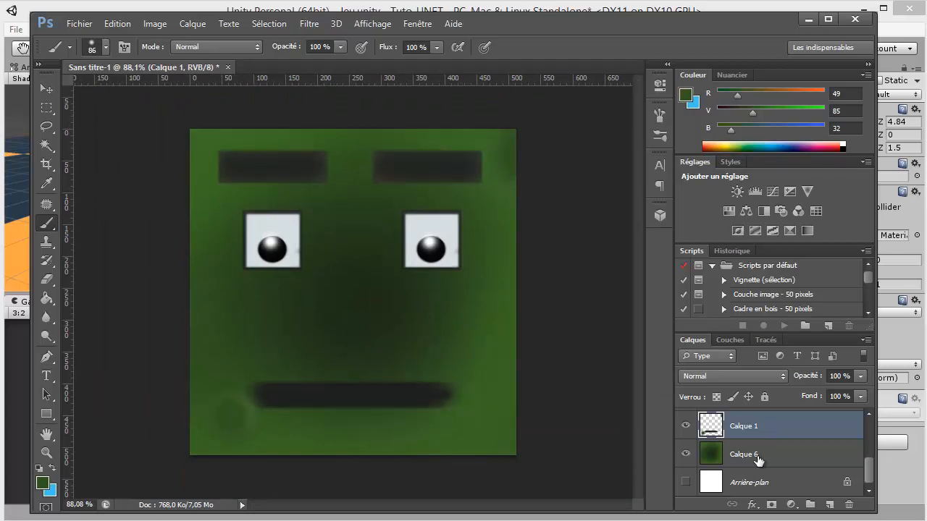
Add a new layer below Calque 6 and fill it with a diagonal linear gradient from dark green to blue
{"action": "left_click", "coordinate": [831, 505]}
{"action": "mouse_move", "coordinate": [776, 440]}
{"action": "left_mouse_down"}
{"action": "mouse_move", "coordinate": [780, 470]}
{"action": "mouse_move", "coordinate": [761, 459]}
{"action": "mouse_move", "coordinate": [764, 467]}
{"action": "left_mouse_up"}
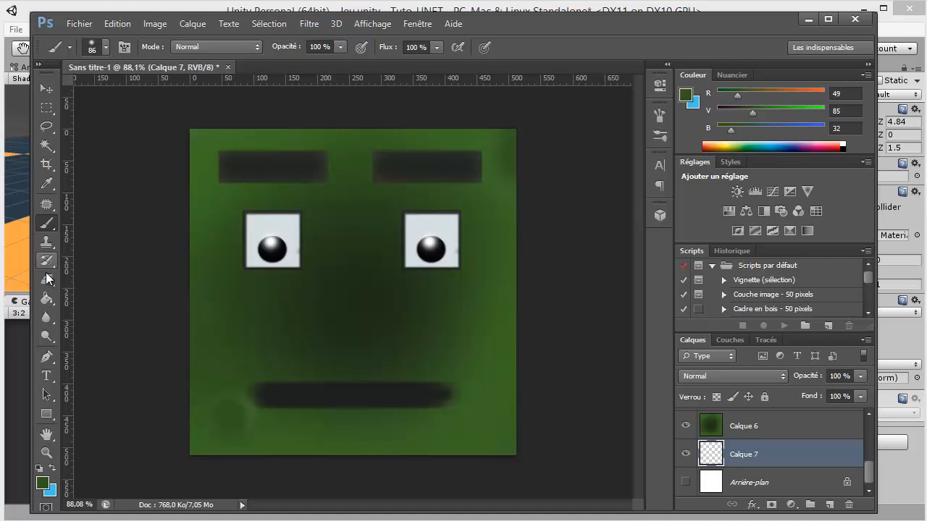
{"action": "mouse_move", "coordinate": [50, 307]}
{"action": "left_mouse_down"}
{"action": "mouse_move", "coordinate": [91, 312]}
{"action": "mouse_move", "coordinate": [101, 297]}
{"action": "left_mouse_up"}
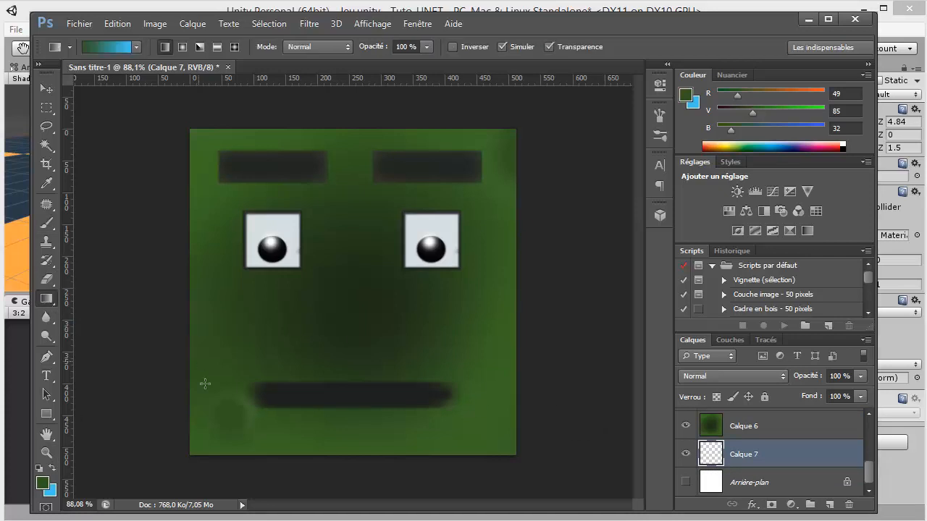
{"action": "left_click_drag", "start_coordinate": [203, 408], "coordinate": [407, 210]}
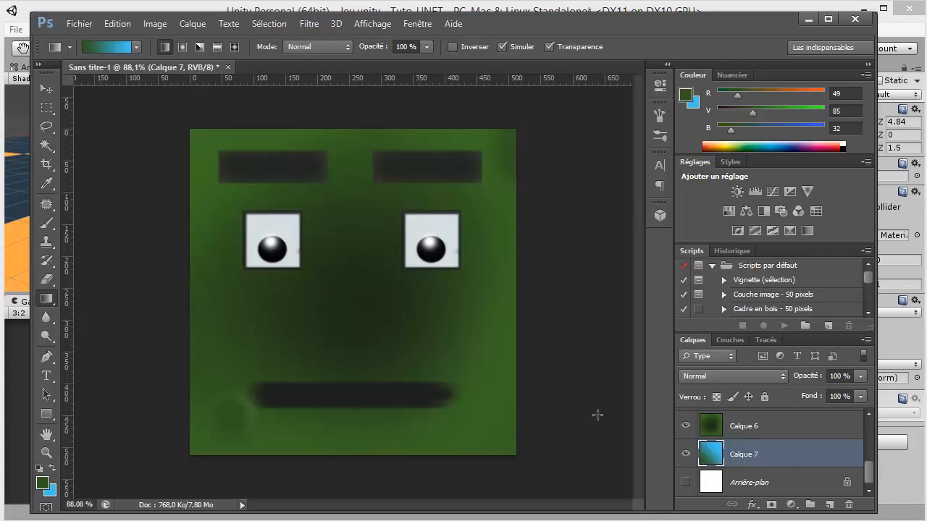
Change the background colour to a dark bluish green and redraw the diagonal gradient on Calque 7 between the two greens
{"action": "left_click", "coordinate": [51, 493]}
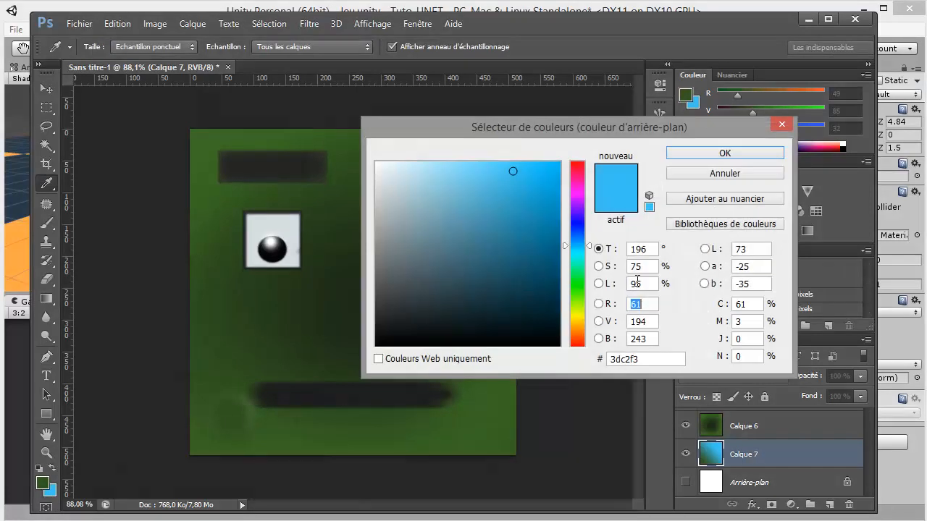
{"action": "left_click", "coordinate": [582, 282]}
{"action": "left_click_drag", "start_coordinate": [493, 283], "coordinate": [458, 277]}
{"action": "left_click", "coordinate": [708, 155]}
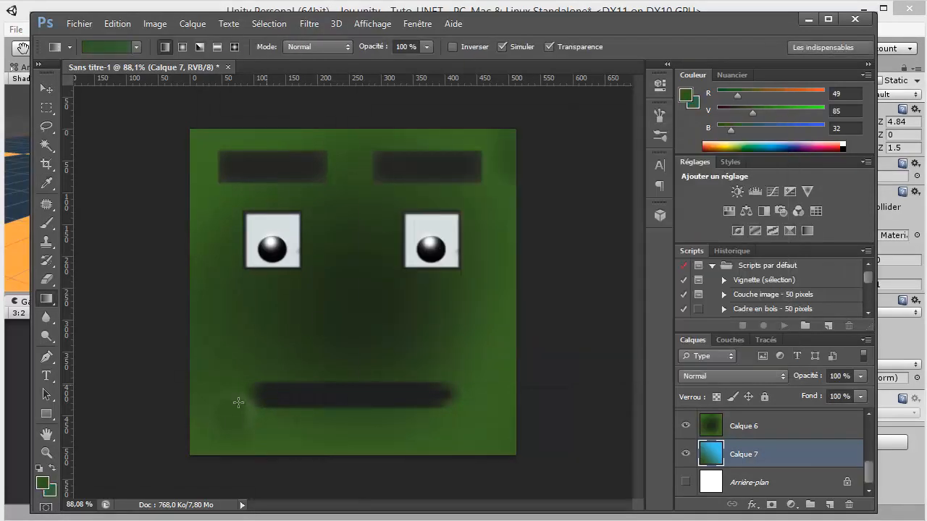
{"action": "left_click_drag", "start_coordinate": [238, 402], "coordinate": [408, 238]}
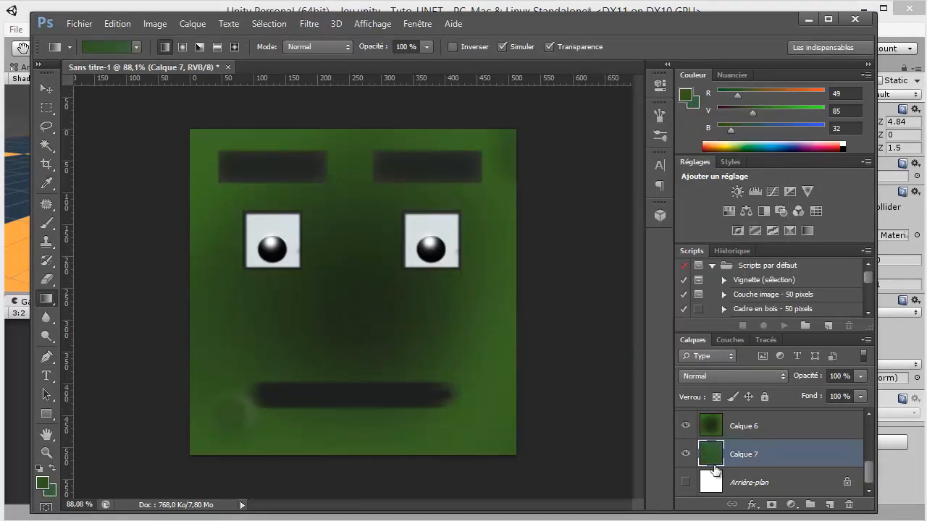
Compare the face with Calque 6 hidden and shown, and move the gradient layer Calque 7 above Calque 6
{"action": "left_click", "coordinate": [685, 426]}
{"action": "left_click", "coordinate": [685, 426]}
{"action": "left_click_drag", "start_coordinate": [753, 452], "coordinate": [763, 427]}
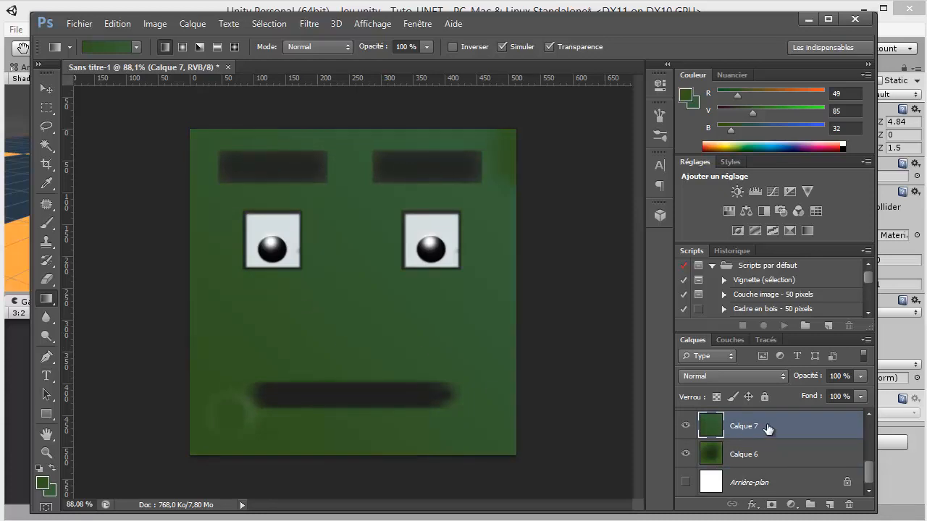
Set Calque 7 to the Couleur blending mode with 80% opacity
{"action": "left_click", "coordinate": [739, 377]}
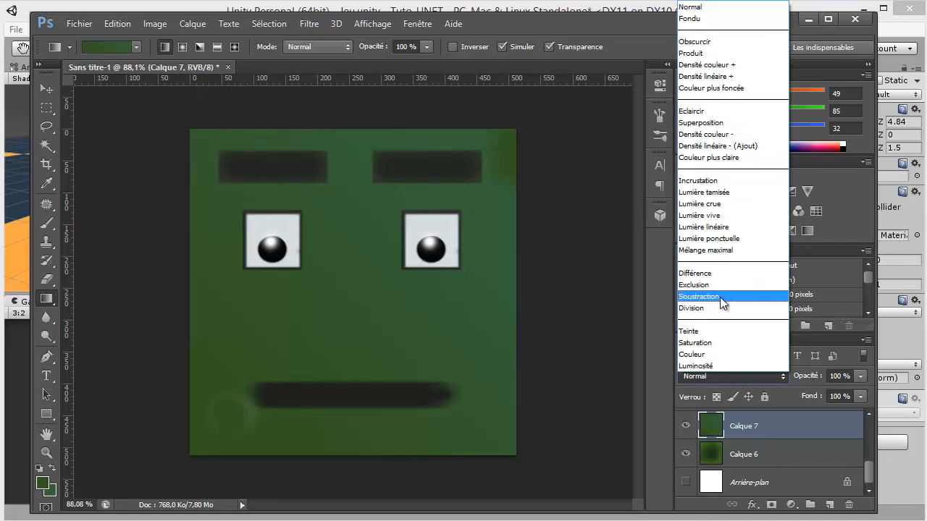
{"action": "left_click", "coordinate": [705, 354]}
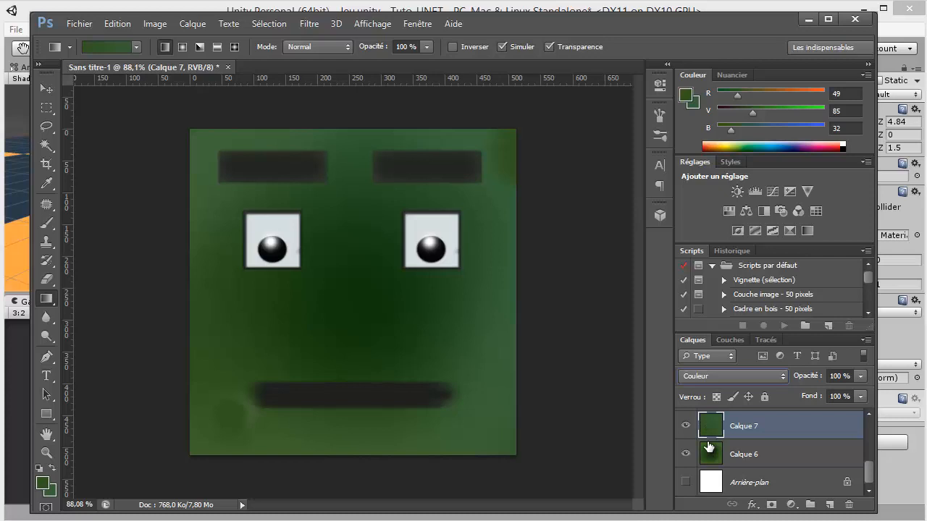
{"action": "type", "text": "8"}
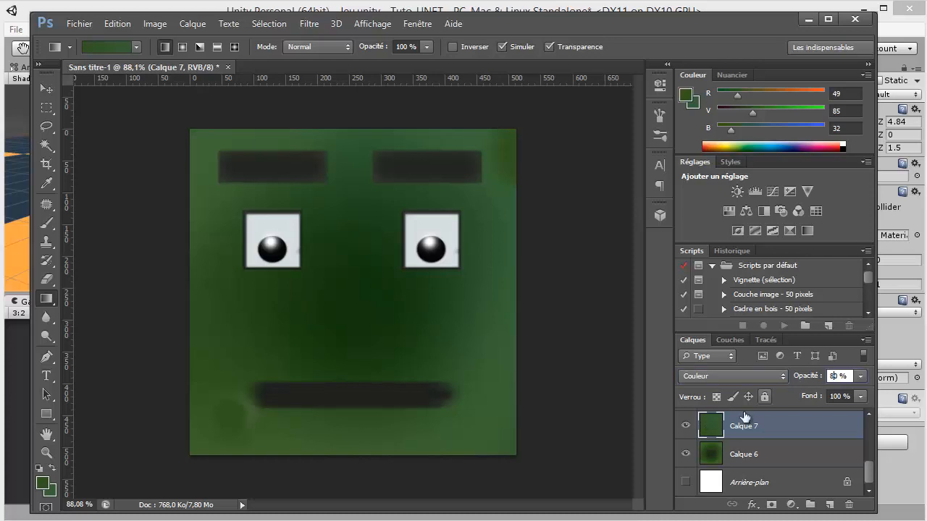
Add an Incrustation de motif effect to Calque 7 using the stone-like pattern and the Lumière tamisée blending mode
{"action": "double_click", "coordinate": [707, 420]}
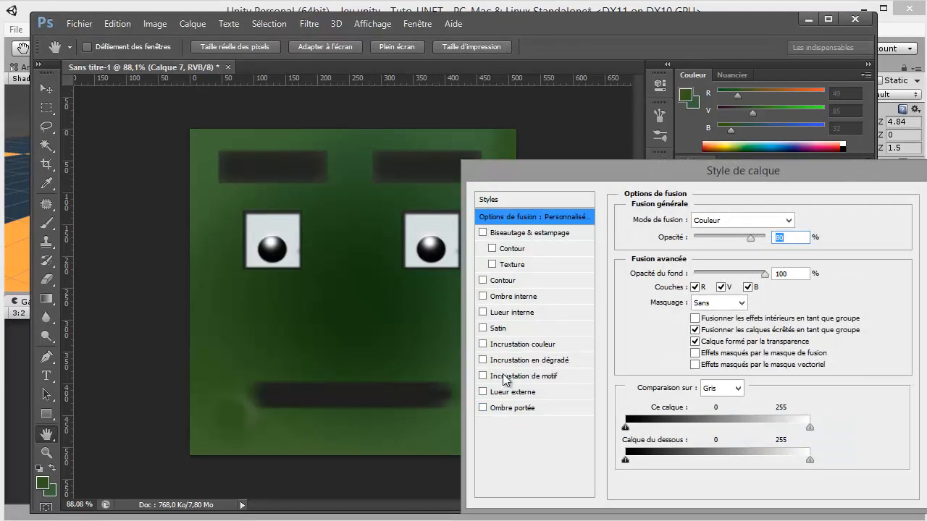
{"action": "left_click", "coordinate": [483, 376]}
{"action": "left_click", "coordinate": [523, 378]}
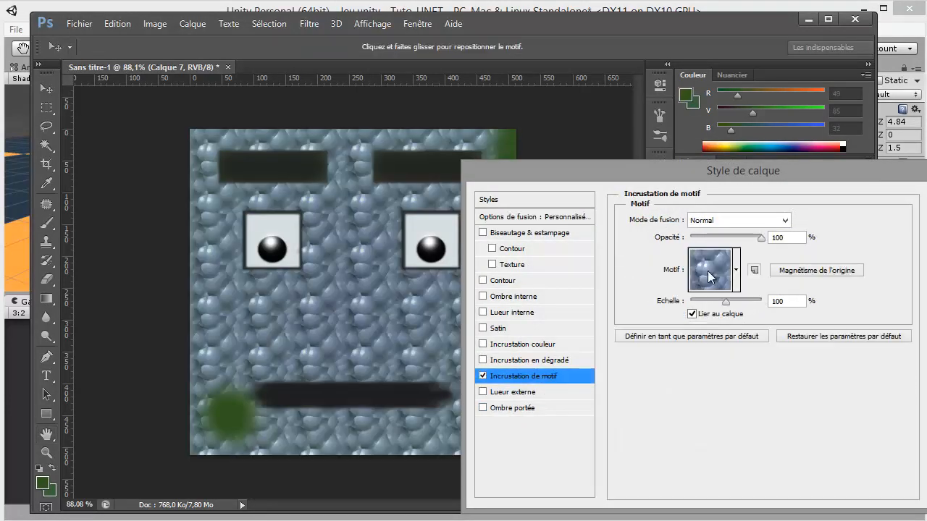
{"action": "left_click", "coordinate": [763, 220]}
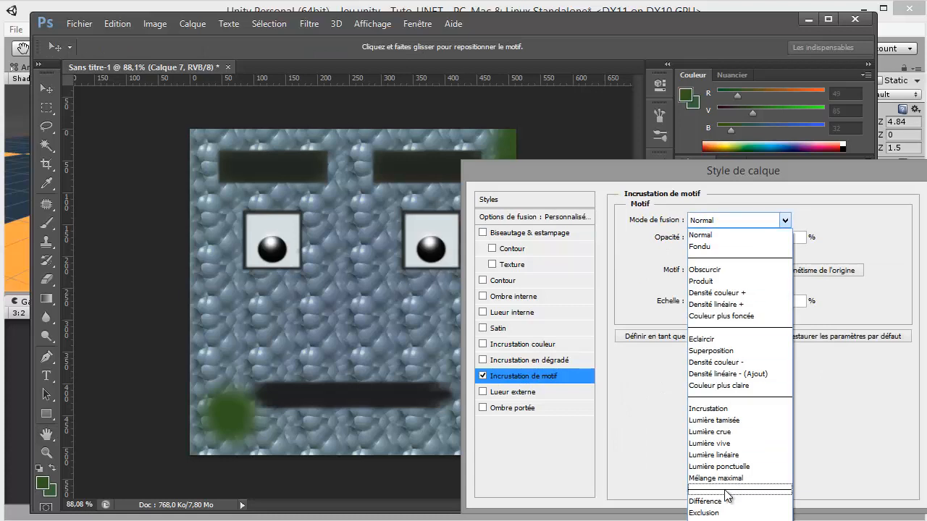
{"action": "left_click", "coordinate": [784, 179]}
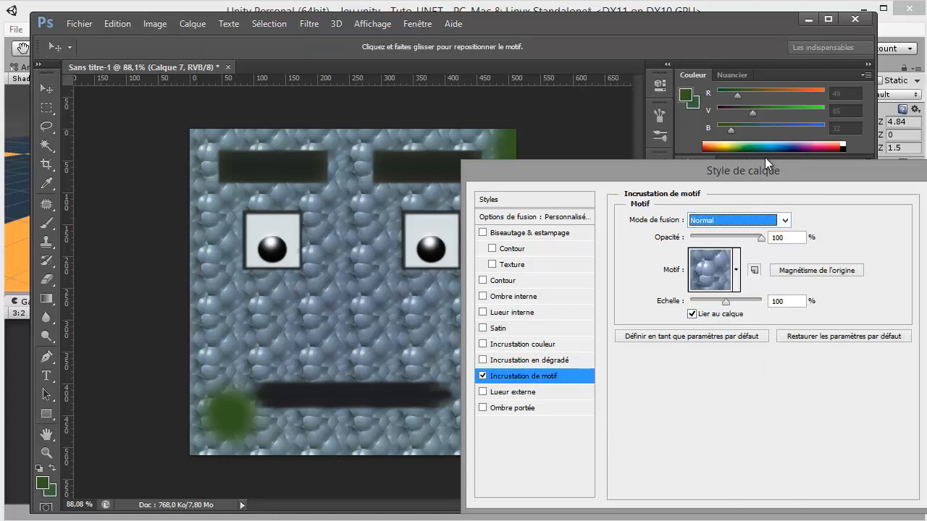
{"action": "left_click_drag", "start_coordinate": [759, 167], "coordinate": [758, 79]}
{"action": "left_click", "coordinate": [782, 131]}
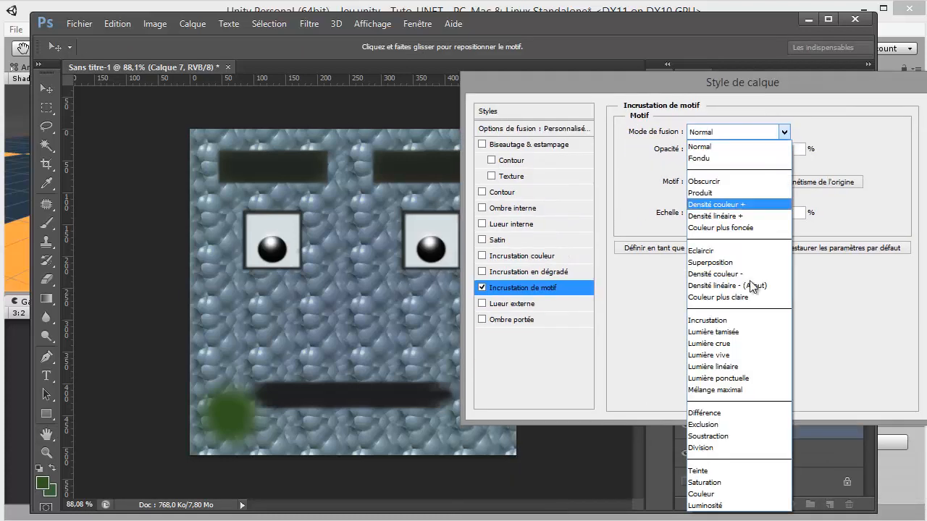
{"action": "left_click", "coordinate": [734, 334]}
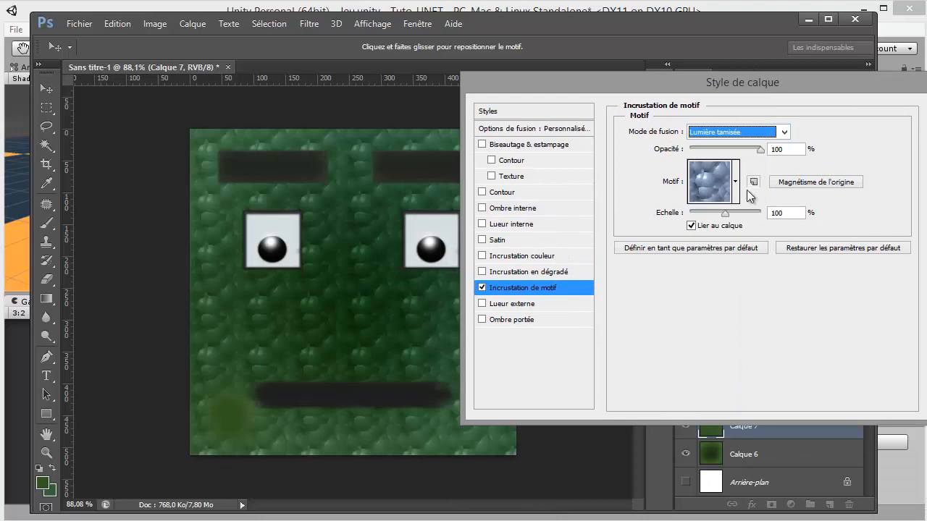
Scale the overlay pattern to 1000%, keeping the current pattern
{"action": "left_click_drag", "start_coordinate": [727, 212], "coordinate": [769, 208]}
{"action": "left_click_drag", "start_coordinate": [739, 216], "coordinate": [772, 213]}
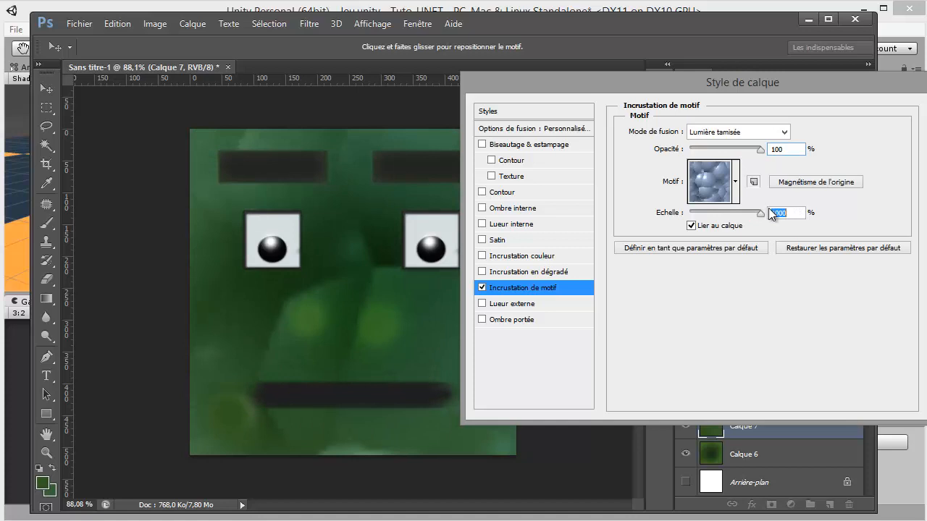
{"action": "left_click", "coordinate": [735, 181]}
{"action": "left_click", "coordinate": [897, 149]}
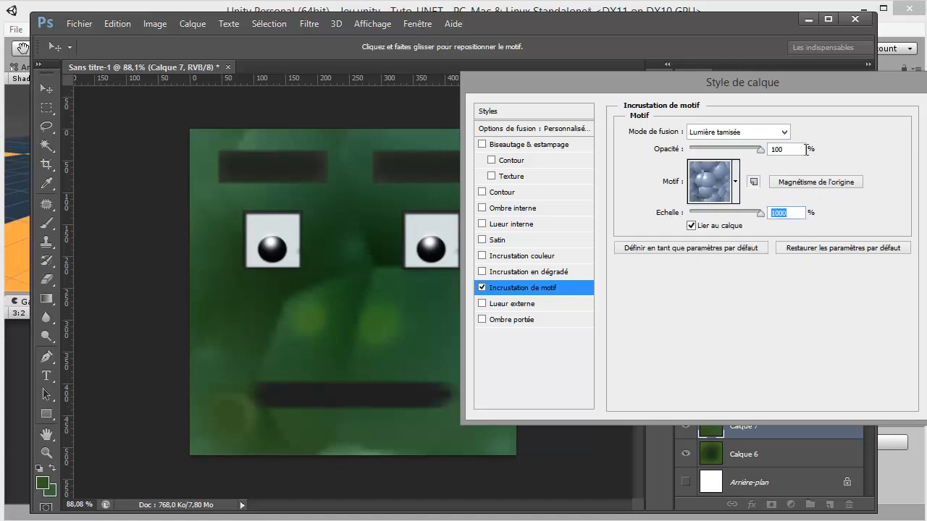
Set the pattern overlay's opacity to 40% and apply the layer style
{"action": "left_click", "coordinate": [777, 149]}
{"action": "type", "text": "60"}
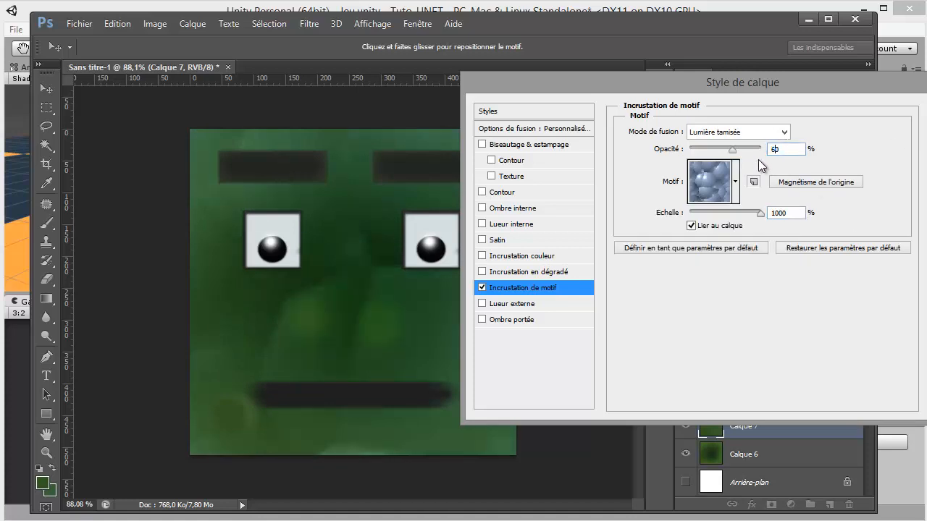
{"action": "key", "text": "BackSpace"}
{"action": "key", "text": "BackSpace"}
{"action": "type", "text": "40"}
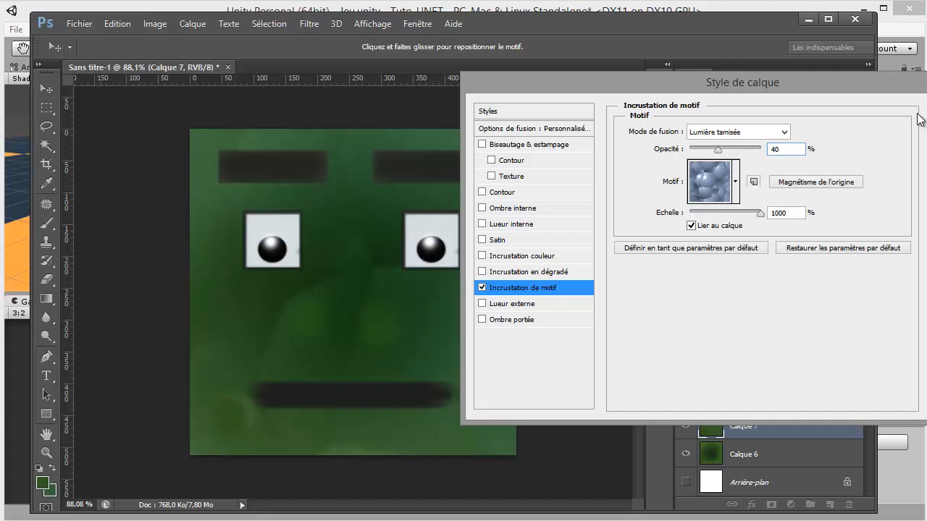
{"action": "key", "text": "Return"}
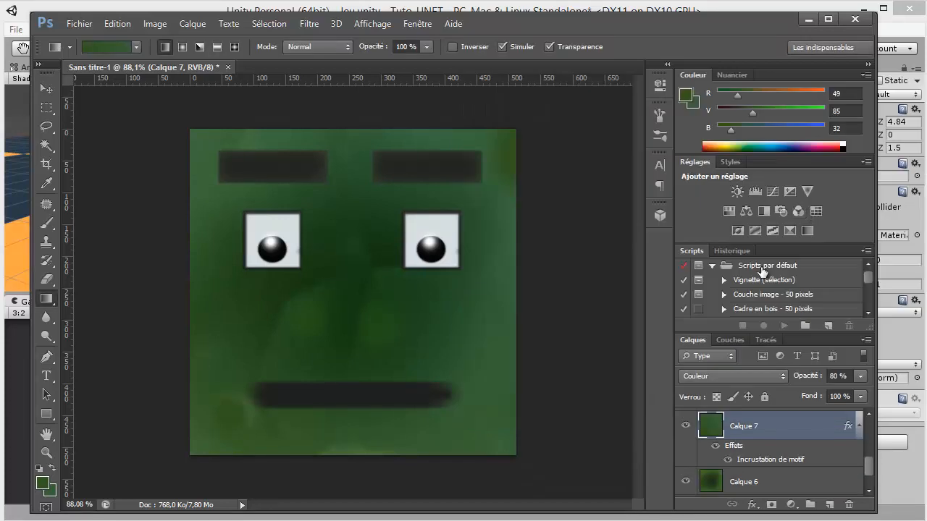
Set Calque 7's opacity to 33%
{"action": "left_click", "coordinate": [837, 376]}
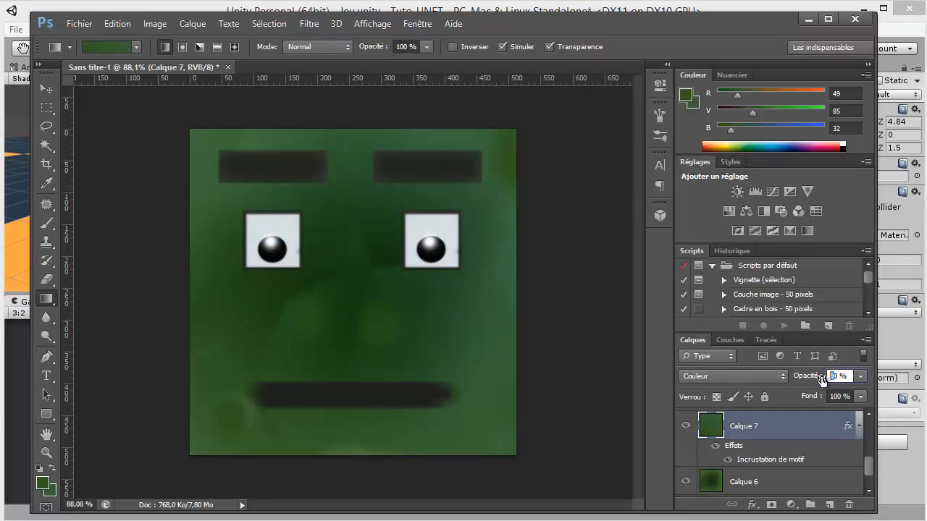
{"action": "type", "text": "40"}
{"action": "scroll", "coordinate": [425, 338], "scroll_direction": "down", "scroll_amount": 3}
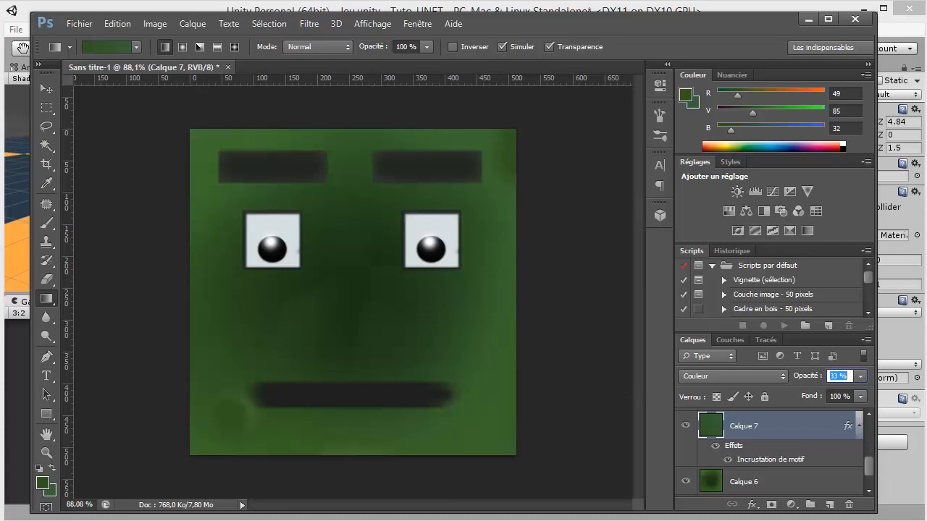
Start saving a copy of the texture and create a folder named Tex inside the project's Assets folder as its destination
{"action": "key", "text": "ctrl+shift+s"}
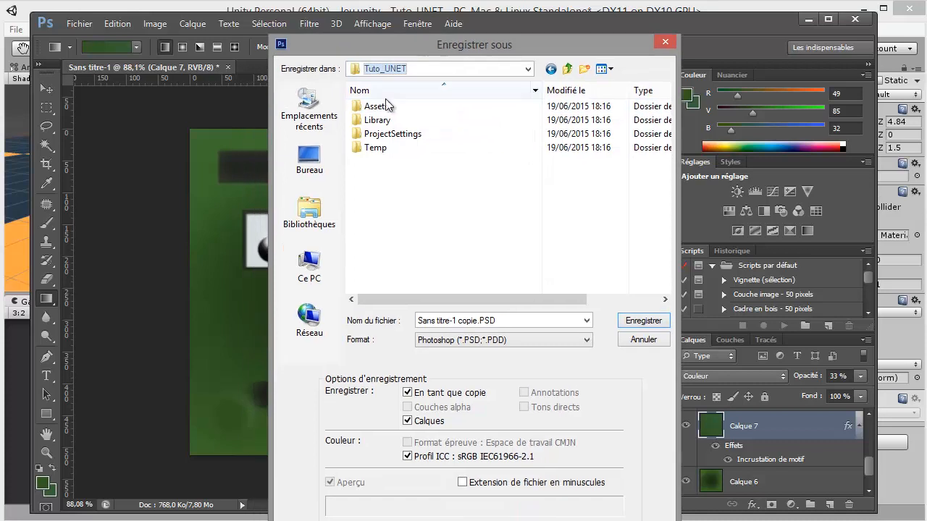
{"action": "double_click", "coordinate": [380, 105]}
{"action": "right_click", "coordinate": [430, 181]}
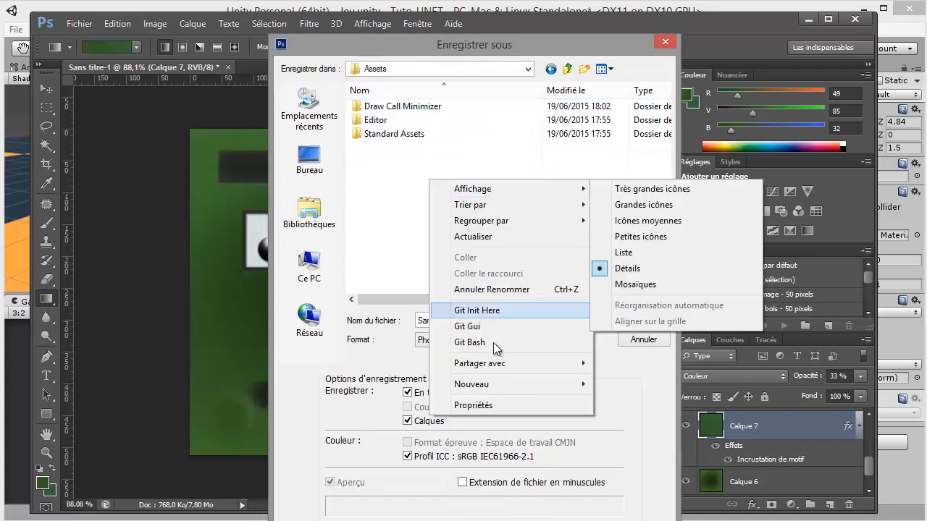
{"action": "mouse_move", "coordinate": [436, 384]}
{"action": "left_click", "coordinate": [627, 124]}
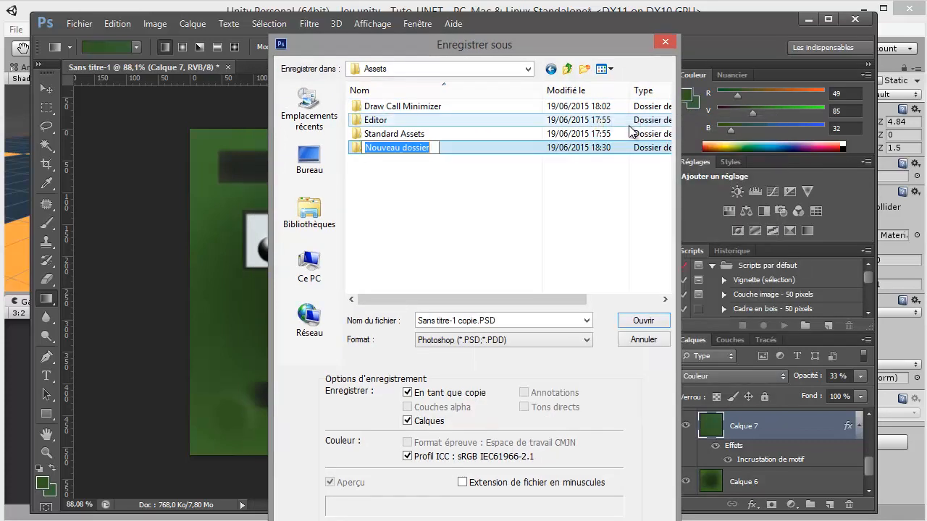
{"action": "type", "text": "Tex"}
{"action": "key", "text": "Return"}
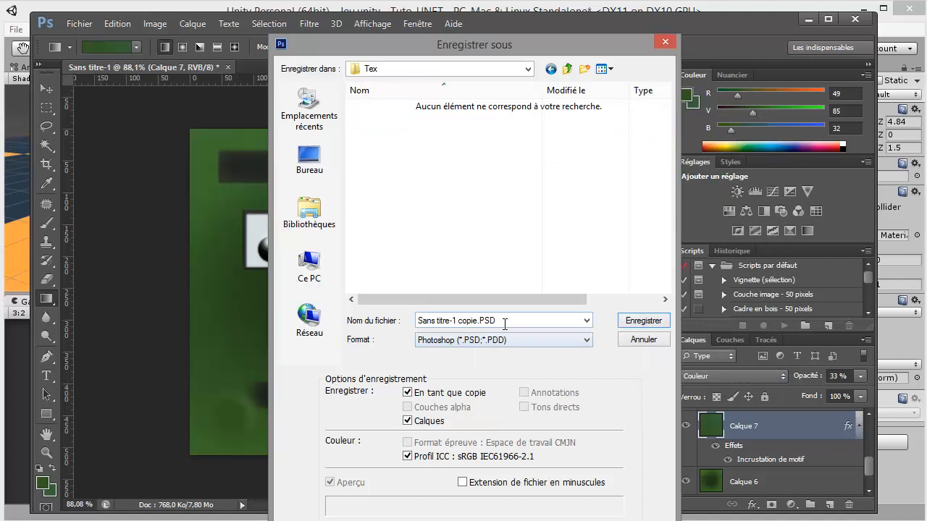
Save the green face texture as a PNG copy named player in the Tex folder
{"action": "left_click", "coordinate": [509, 320]}
{"action": "type", "text": "player"}
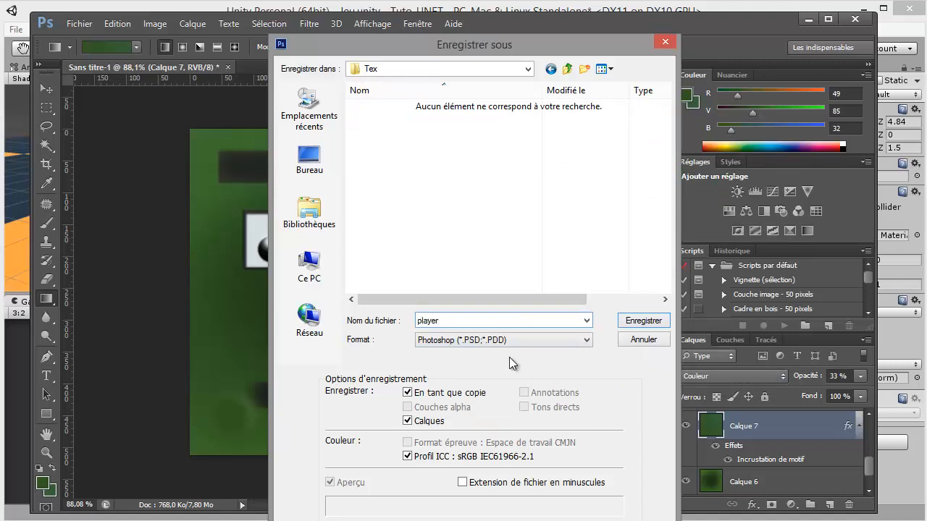
{"action": "left_click", "coordinate": [512, 340]}
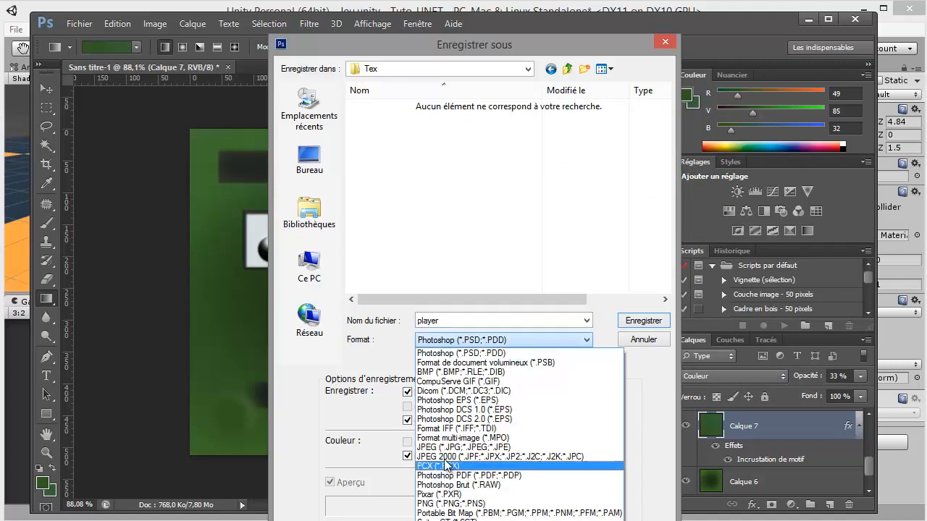
{"action": "left_click", "coordinate": [442, 503]}
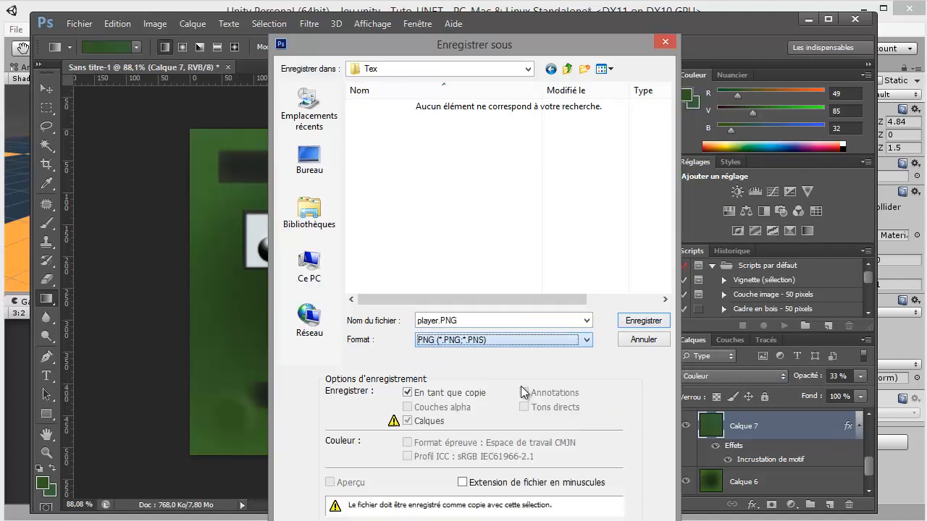
{"action": "left_click", "coordinate": [629, 321]}
{"action": "left_click", "coordinate": [762, 333]}
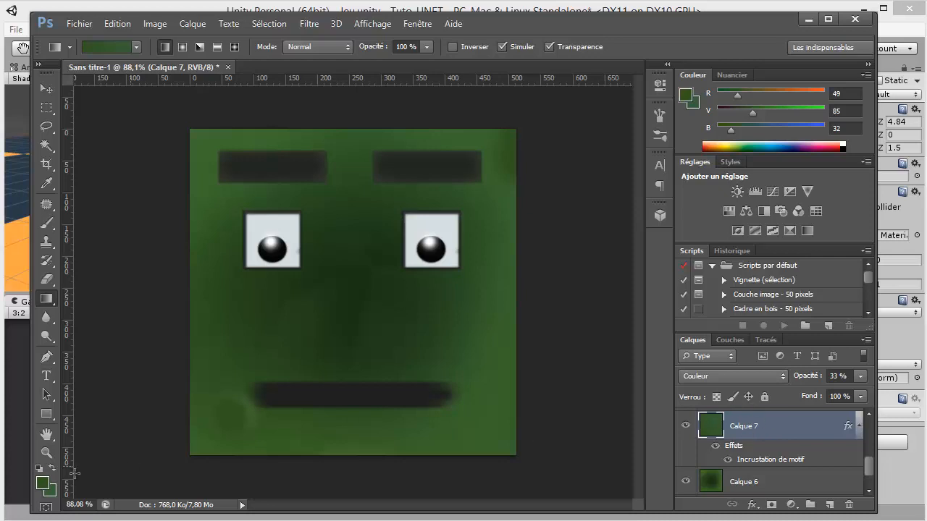
Set the foreground colour to the red #fe052e and the background colour to the red #e90a0a
{"action": "left_click", "coordinate": [41, 485]}
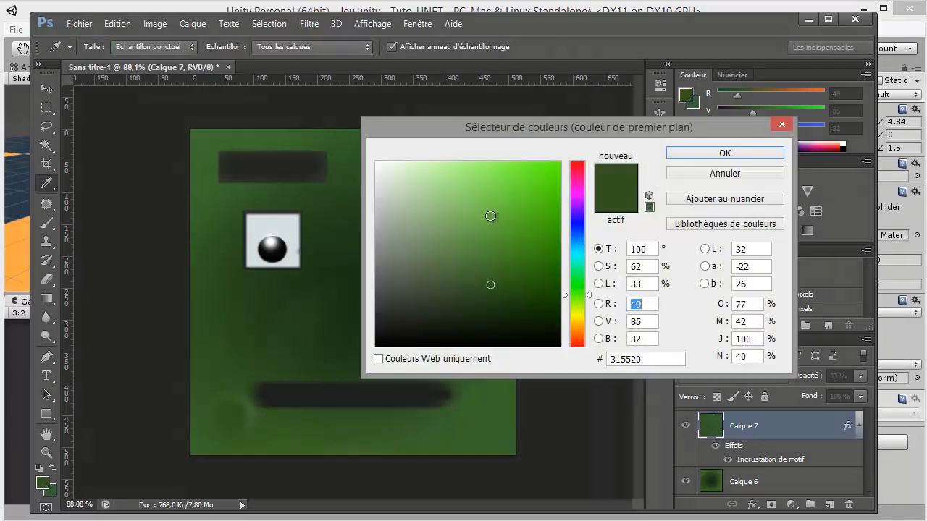
{"action": "left_click_drag", "start_coordinate": [577, 180], "coordinate": [575, 166]}
{"action": "left_click", "coordinate": [556, 164]}
{"action": "left_click", "coordinate": [692, 165]}
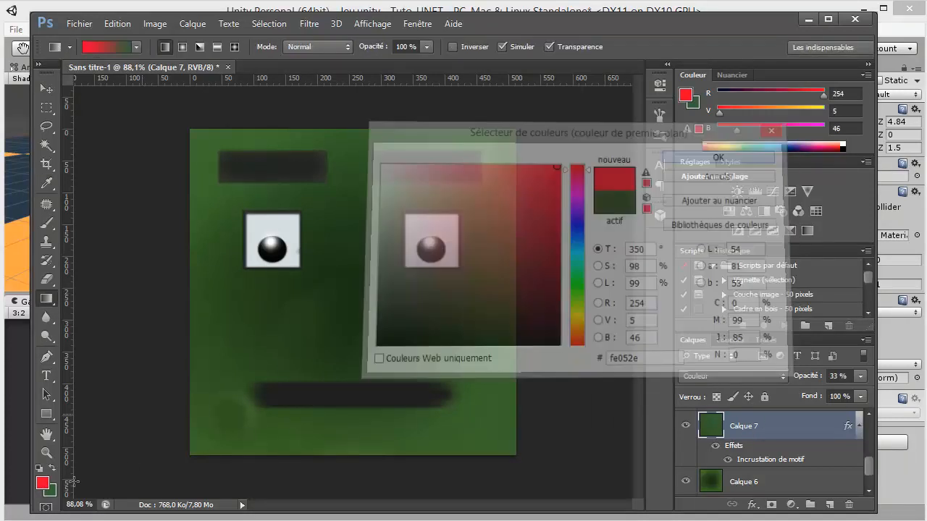
{"action": "left_click", "coordinate": [52, 495]}
{"action": "left_click", "coordinate": [577, 162]}
{"action": "left_click", "coordinate": [548, 180]}
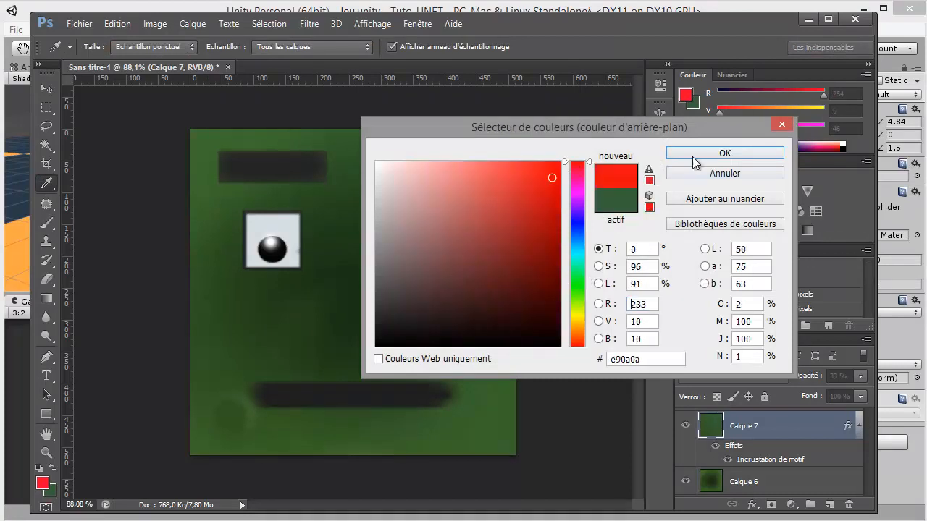
{"action": "left_click", "coordinate": [726, 154]}
Fill Calque 7 with a diagonal gradient between the two reds and set the layer's opacity to 81%
{"action": "left_click_drag", "start_coordinate": [218, 400], "coordinate": [420, 217]}
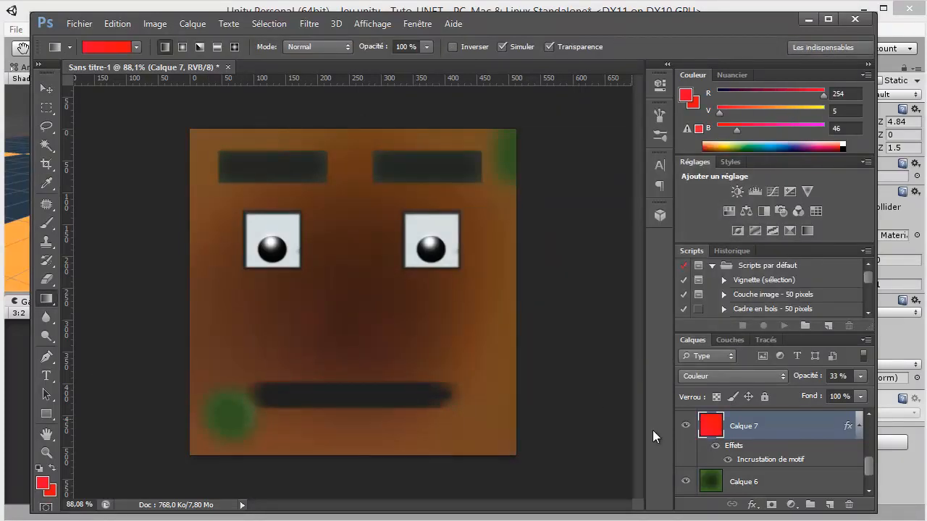
{"action": "left_click", "coordinate": [686, 482]}
{"action": "left_click", "coordinate": [686, 481]}
{"action": "left_click_drag", "start_coordinate": [820, 378], "coordinate": [879, 378]}
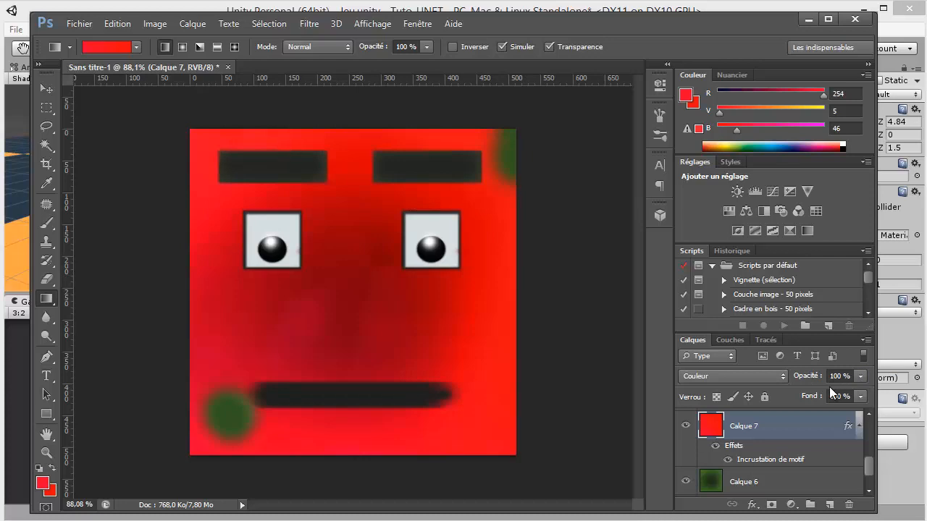
{"action": "left_click_drag", "start_coordinate": [803, 381], "coordinate": [790, 382]}
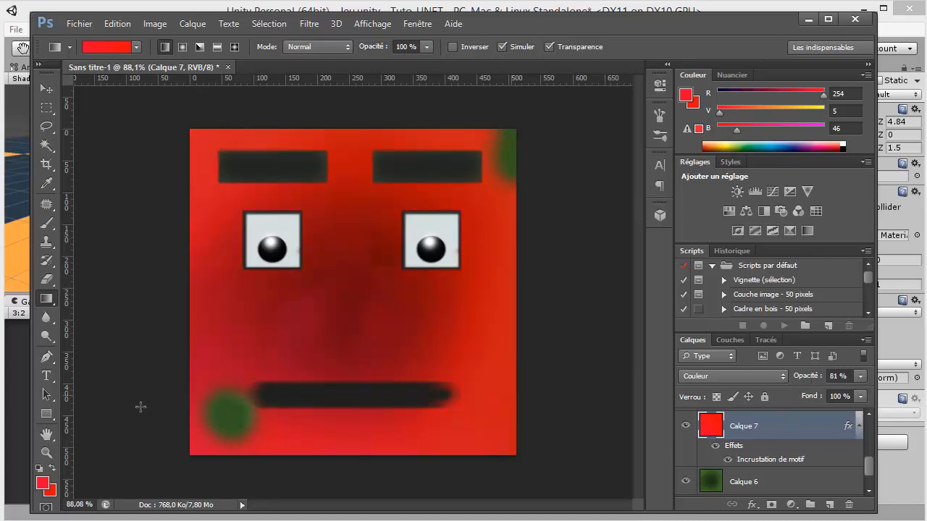
Paint red over the two remaining green spots on Calque 1 with the 100-pixel soft brush
{"action": "scroll", "coordinate": [724, 439], "scroll_direction": "up", "scroll_amount": 1}
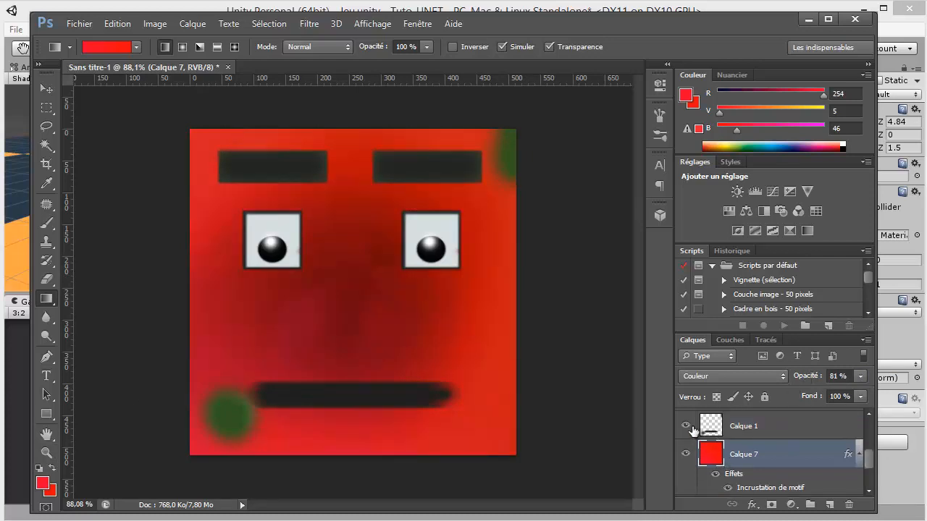
{"action": "left_click", "coordinate": [779, 434]}
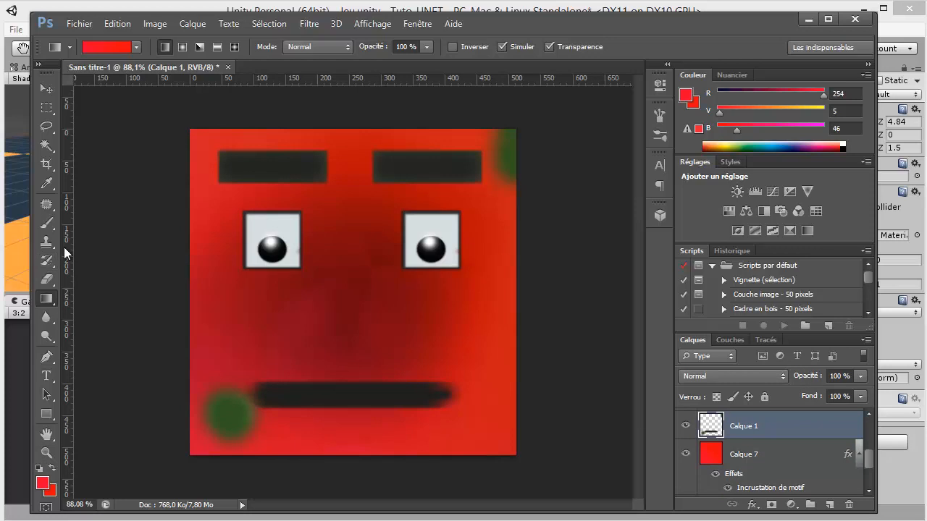
{"action": "left_click", "coordinate": [47, 223]}
{"action": "left_click", "coordinate": [228, 413]}
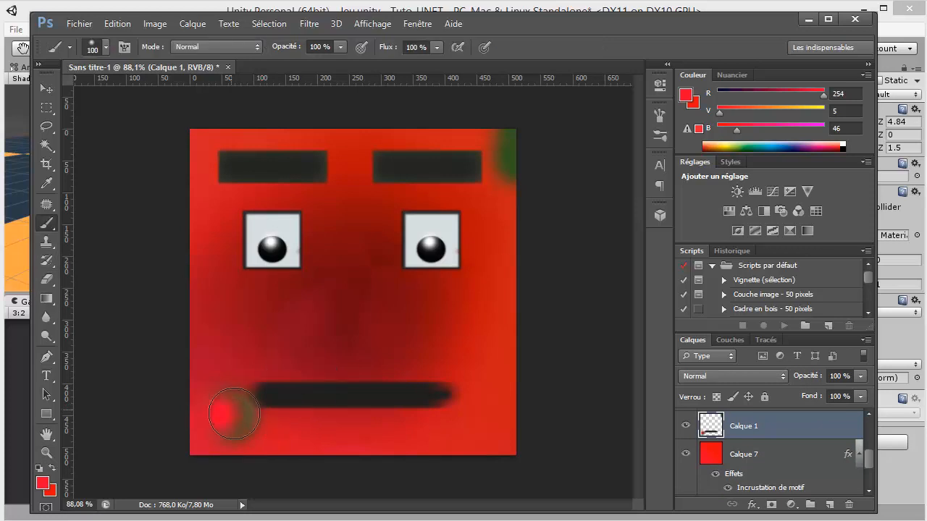
{"action": "left_click_drag", "start_coordinate": [504, 170], "coordinate": [517, 138]}
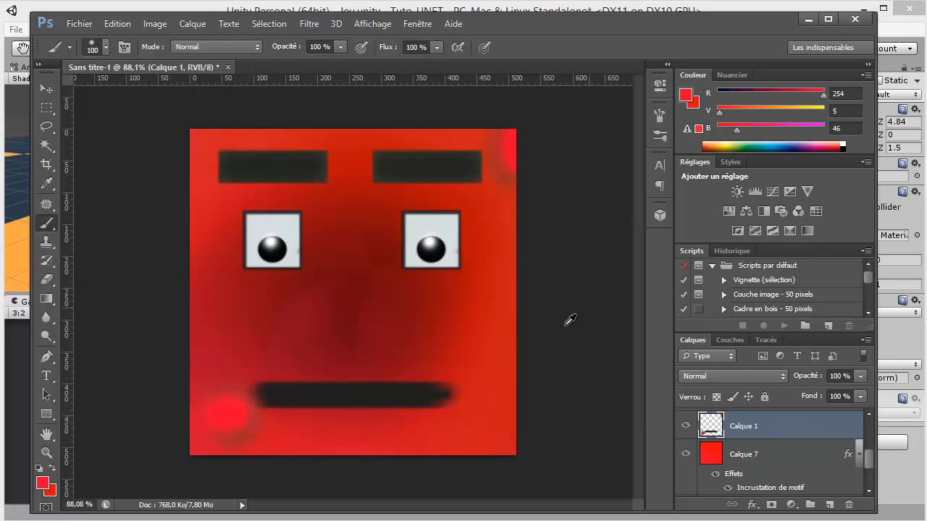
Save the red face texture as a PNG copy named player2 in the Tex folder
{"action": "scroll", "coordinate": [582, 326], "scroll_direction": "down", "scroll_amount": 1}
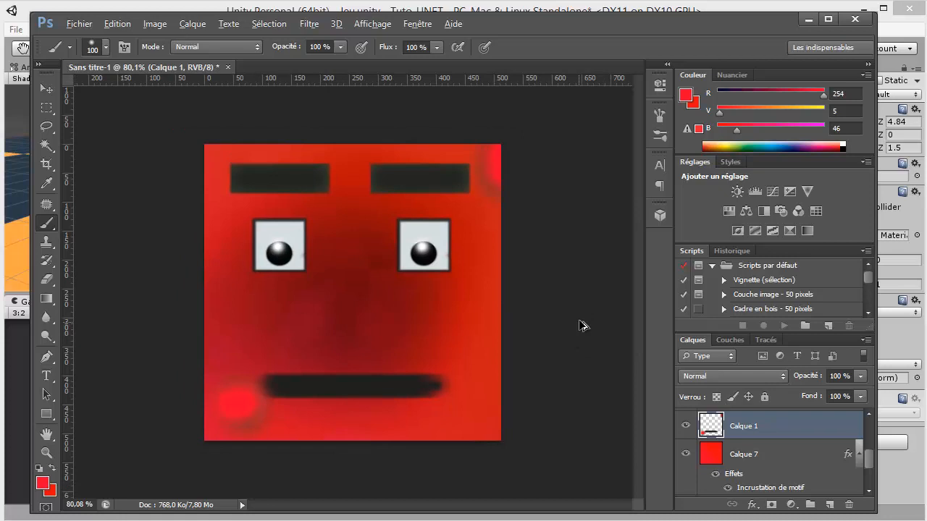
{"action": "key", "text": "ctrl+shift+s"}
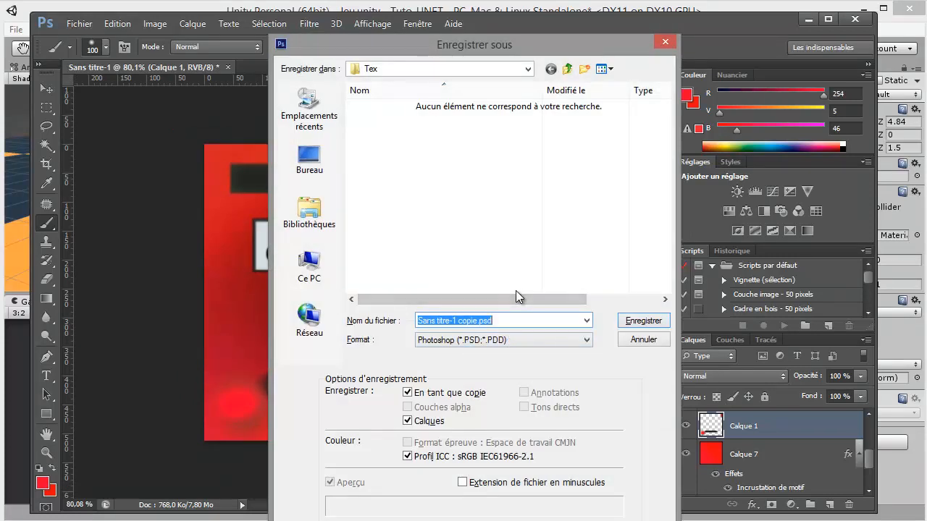
{"action": "type", "text": "player2"}
{"action": "left_click", "coordinate": [479, 339]}
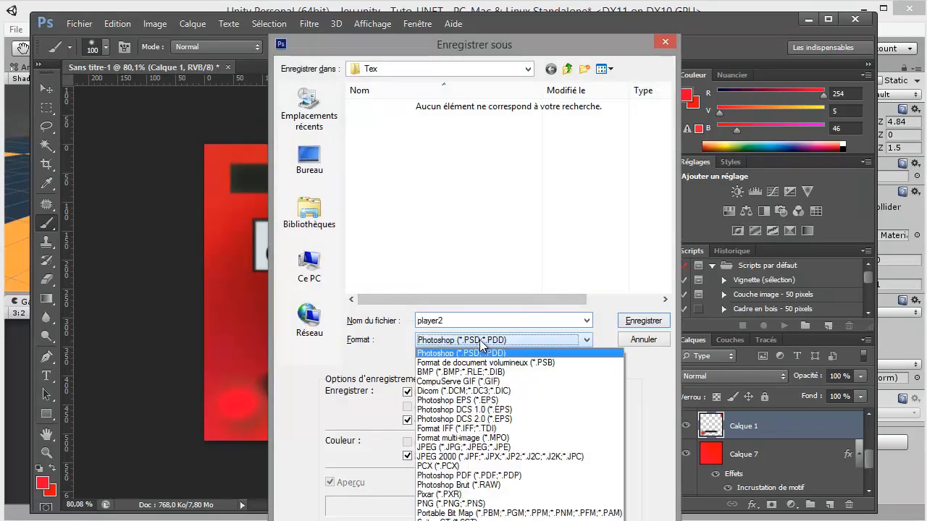
{"action": "left_click", "coordinate": [452, 503]}
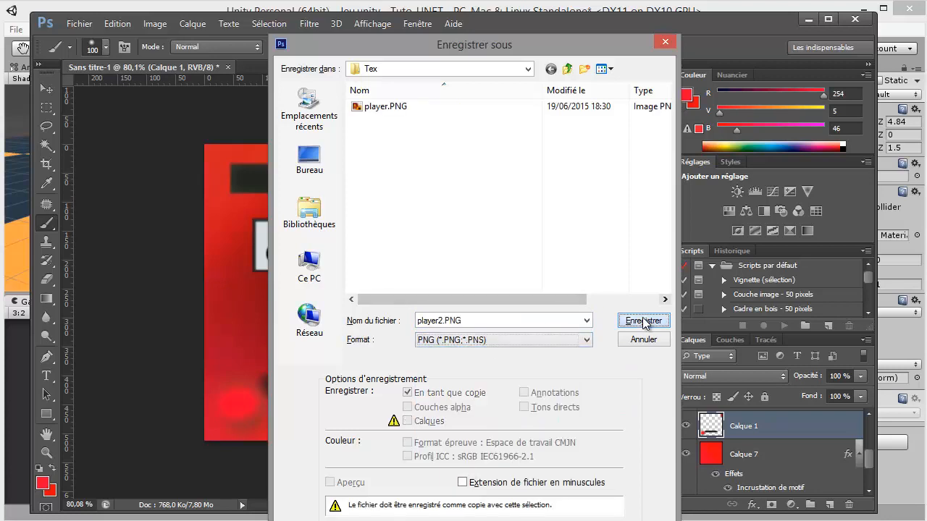
{"action": "left_click", "coordinate": [644, 320]}
{"action": "left_click", "coordinate": [774, 329]}
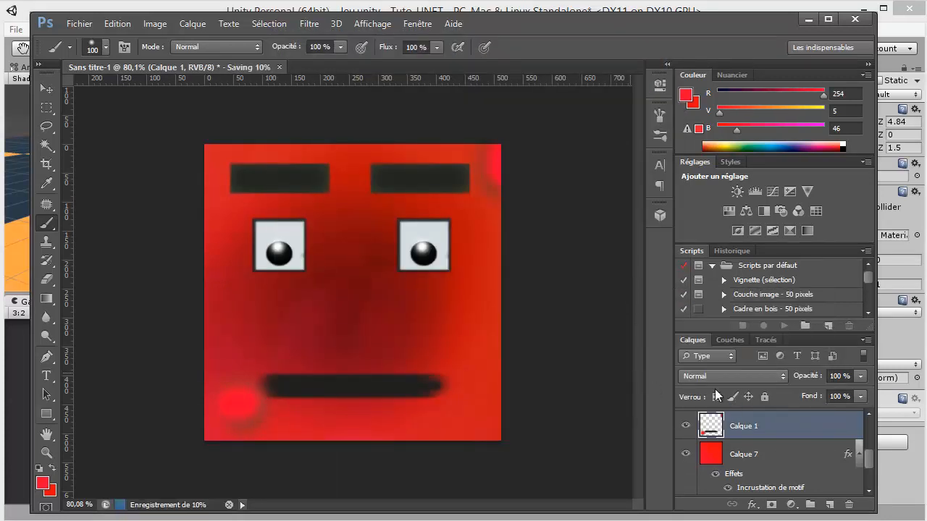
Hide the facial feature layers Calque 1 through Calque 5, leaving only the red background shown
{"action": "scroll", "coordinate": [869, 471], "scroll_direction": "down", "scroll_amount": 3}
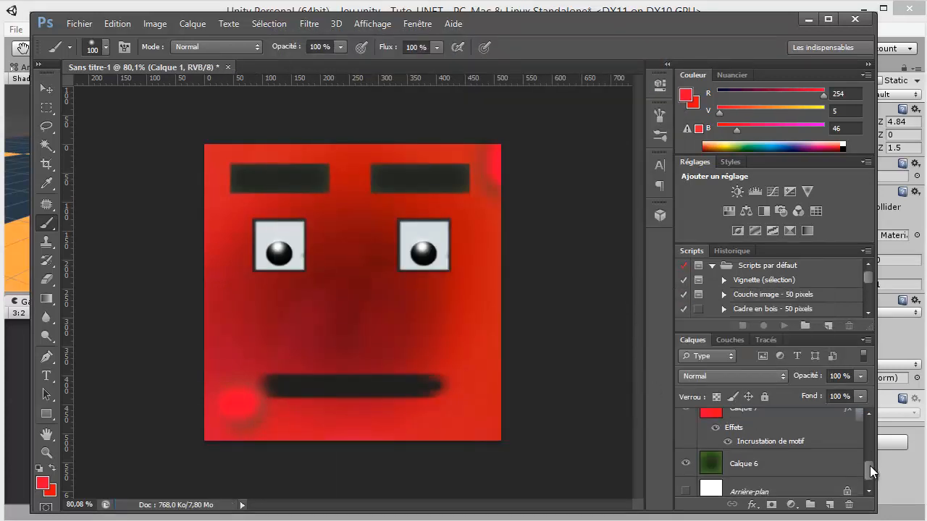
{"action": "scroll", "coordinate": [869, 469], "scroll_direction": "up", "scroll_amount": 1}
{"action": "scroll", "coordinate": [869, 469], "scroll_direction": "up", "scroll_amount": 2}
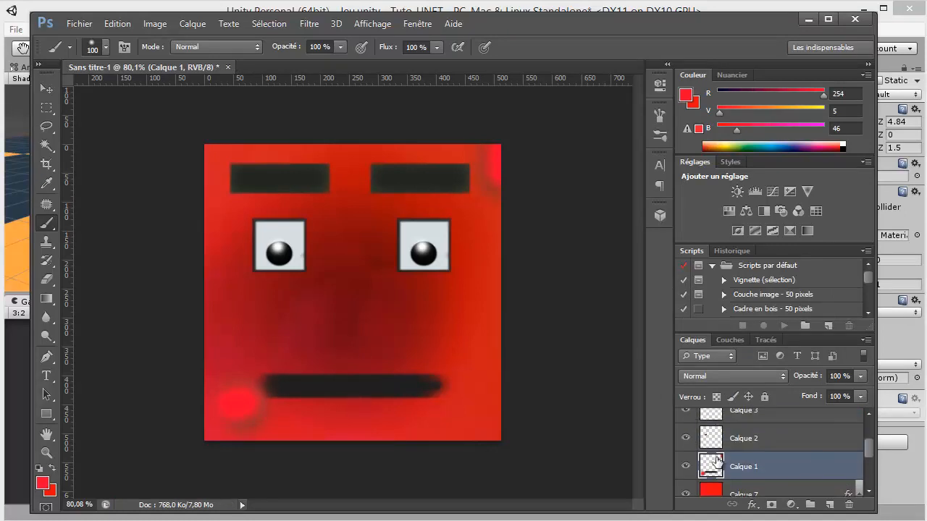
{"action": "left_click", "coordinate": [686, 467]}
{"action": "left_click", "coordinate": [686, 438]}
{"action": "left_click", "coordinate": [686, 412]}
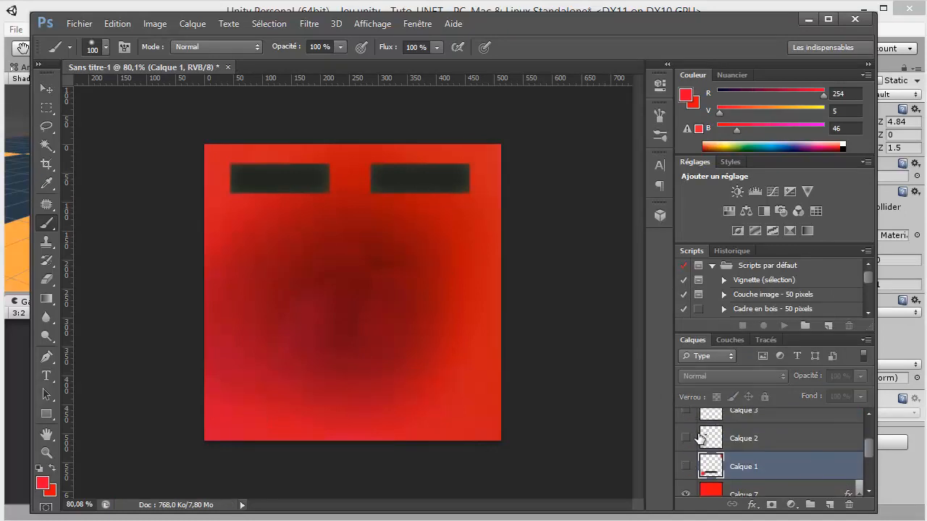
{"action": "scroll", "coordinate": [861, 454], "scroll_direction": "up", "scroll_amount": 2}
{"action": "left_click", "coordinate": [686, 451]}
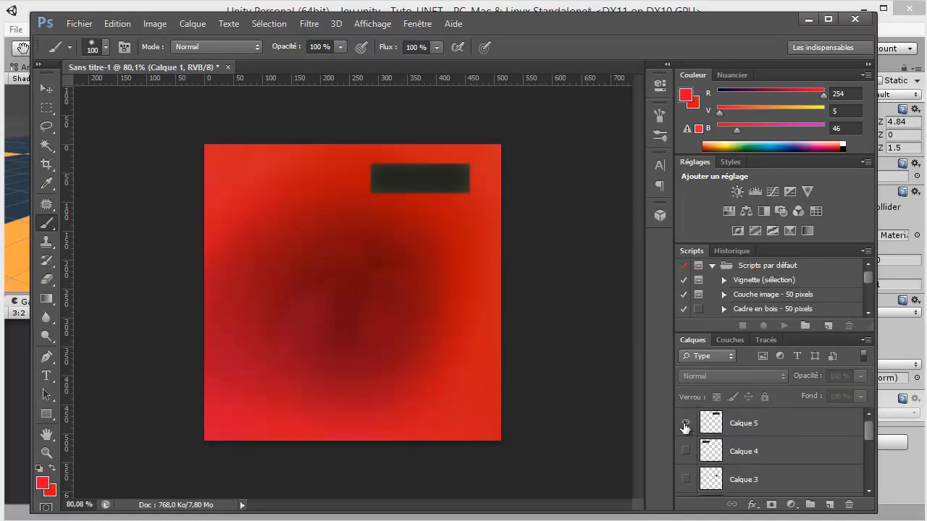
{"action": "left_click", "coordinate": [686, 423]}
Save the plain red background as a PNG copy named player2_back in the Tex folder
{"action": "key", "text": "ctrl+shift+s"}
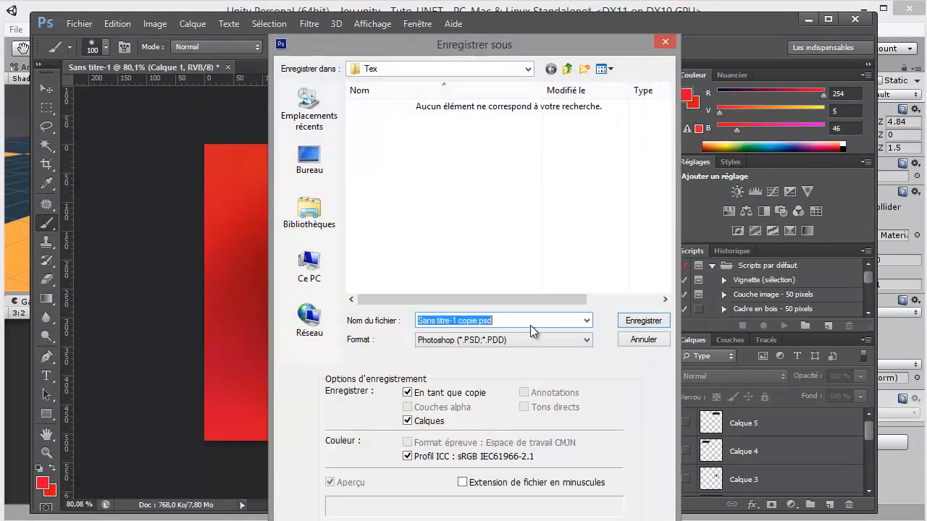
{"action": "type", "text": "player2"}
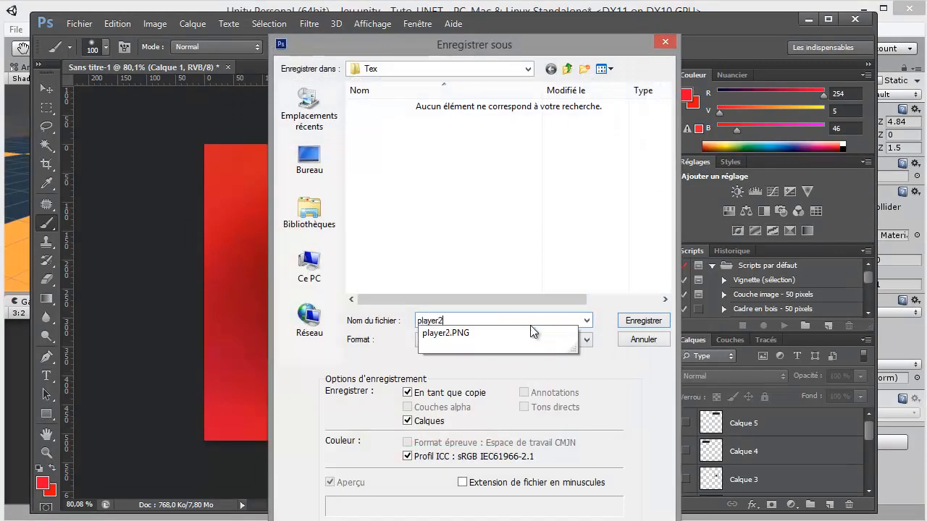
{"action": "type", "text": "_back"}
{"action": "left_click", "coordinate": [462, 339]}
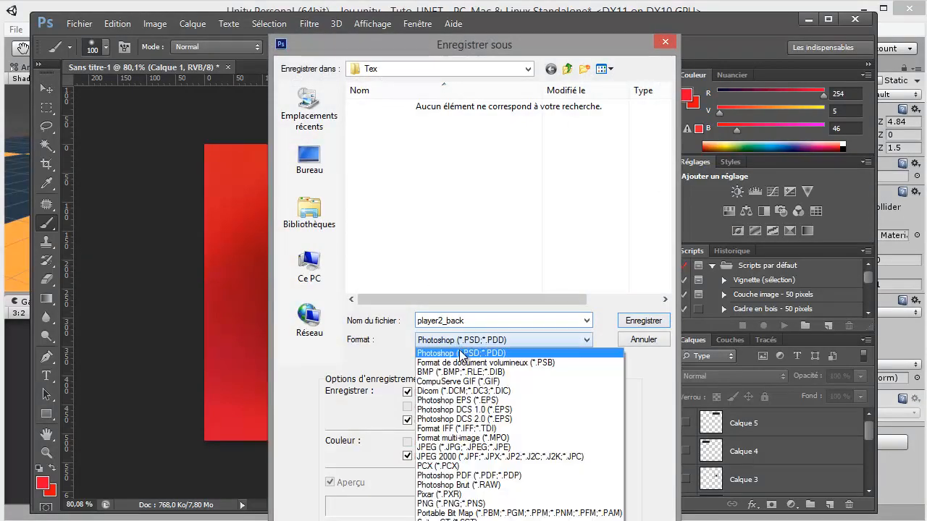
{"action": "left_click", "coordinate": [459, 504]}
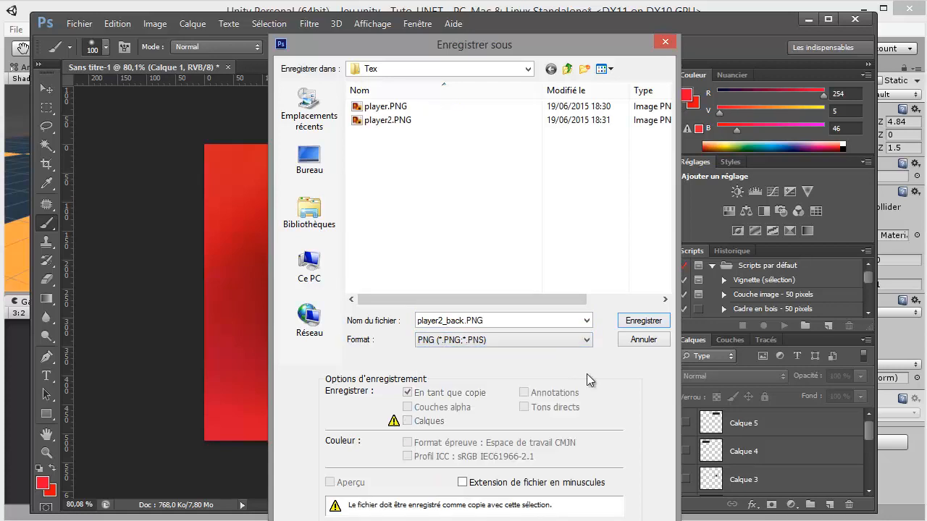
{"action": "left_click", "coordinate": [636, 327]}
{"action": "left_click", "coordinate": [779, 327]}
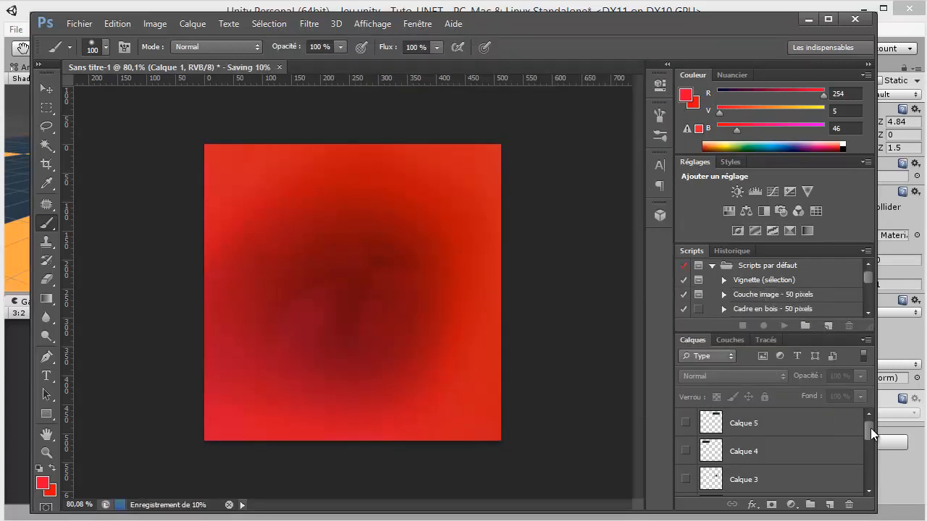
Hide the red Calque 7 layer and save the plain green background as a PNG copy named player_back in the Tex folder
{"action": "left_click_drag", "start_coordinate": [871, 428], "coordinate": [870, 456]}
{"action": "left_click", "coordinate": [686, 442]}
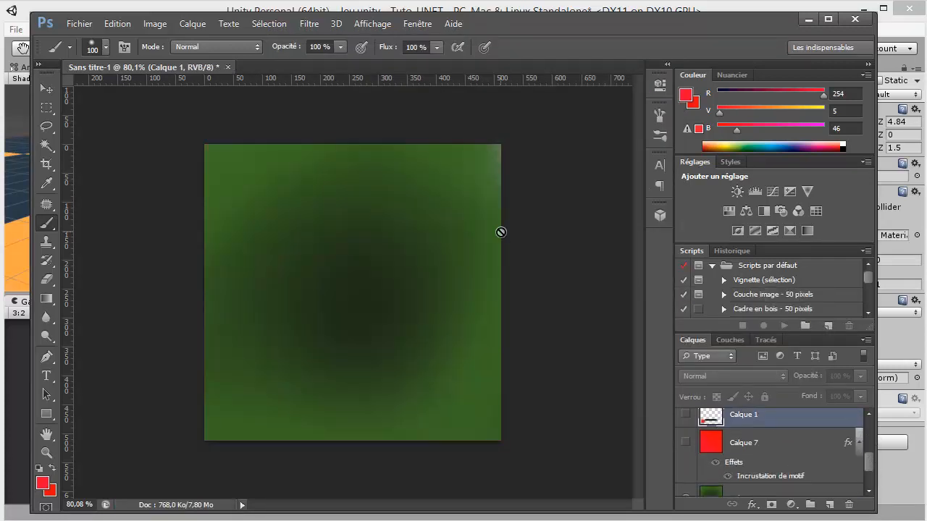
{"action": "key", "text": "ctrl+shift+s"}
{"action": "type", "text": "player_"}
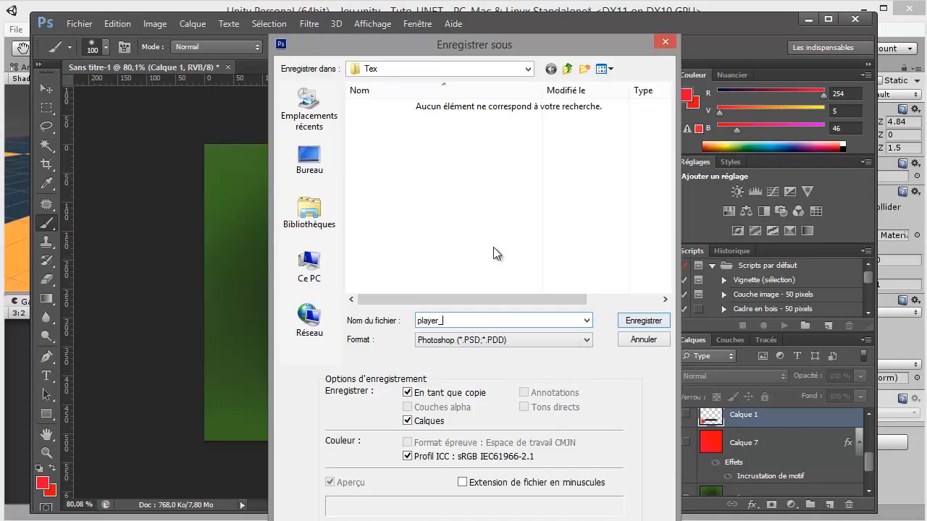
{"action": "type", "text": "back"}
{"action": "left_click", "coordinate": [512, 340]}
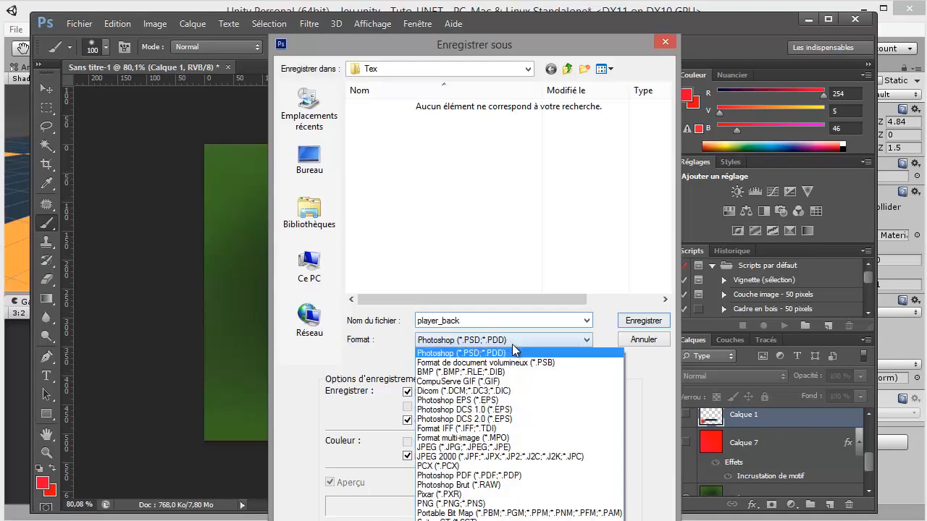
{"action": "left_click", "coordinate": [463, 503]}
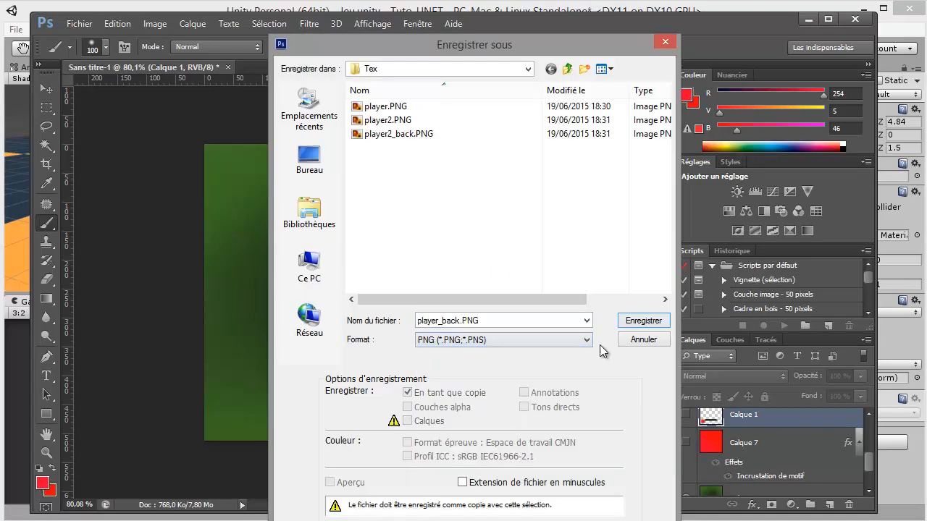
{"action": "left_click", "coordinate": [640, 326]}
{"action": "key", "text": "Return"}
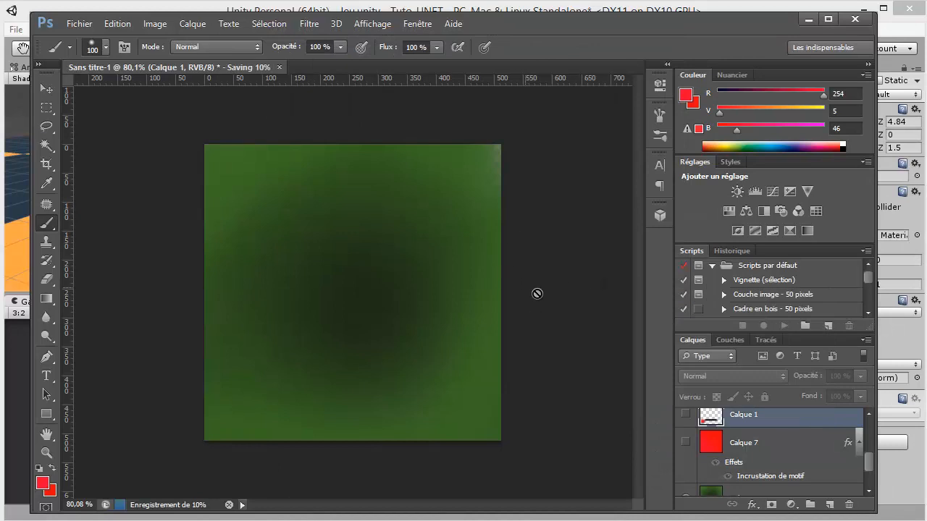
Close the Photoshop document without saving it and switch to the Unity editor
{"action": "key", "text": "ctrl+w"}
{"action": "left_click", "coordinate": [406, 219]}
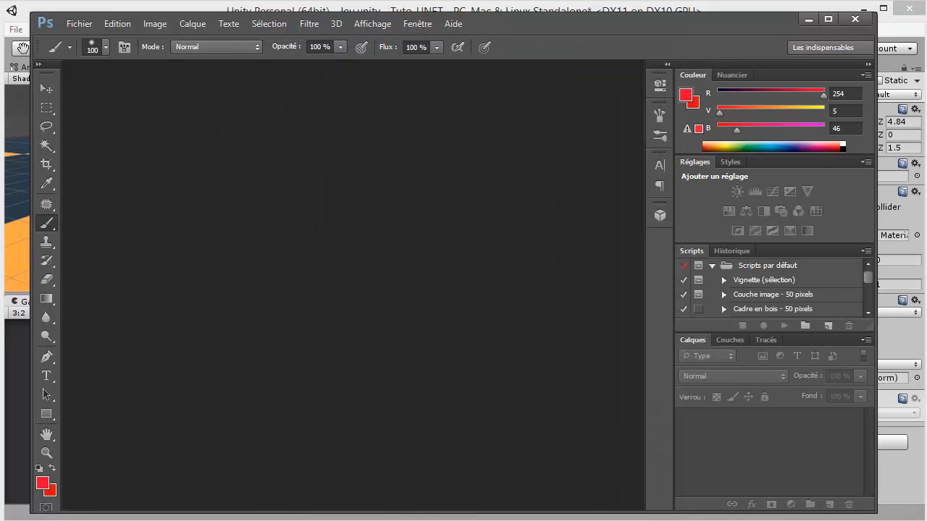
{"action": "key", "text": "alt+Tab"}
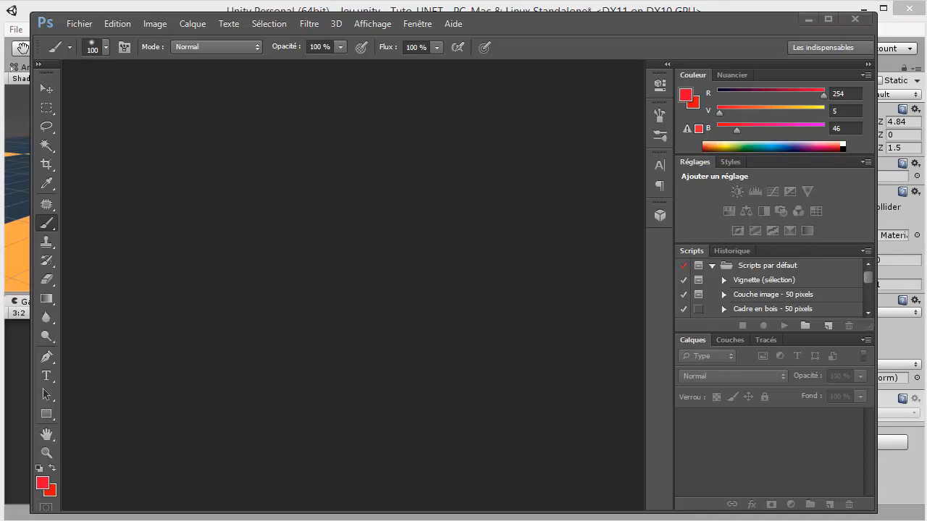
{"action": "key", "text": "alt+Tab"}
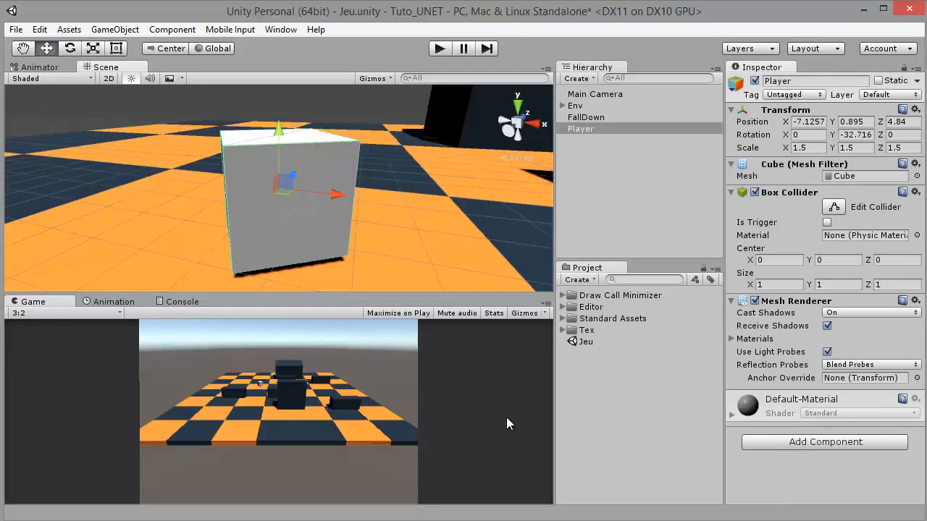
Set all four player textures in the Tex folder to Truecolor format with a max size of 512, and apply the import settings
{"action": "left_click", "coordinate": [563, 331]}
{"action": "left_click", "coordinate": [603, 342]}
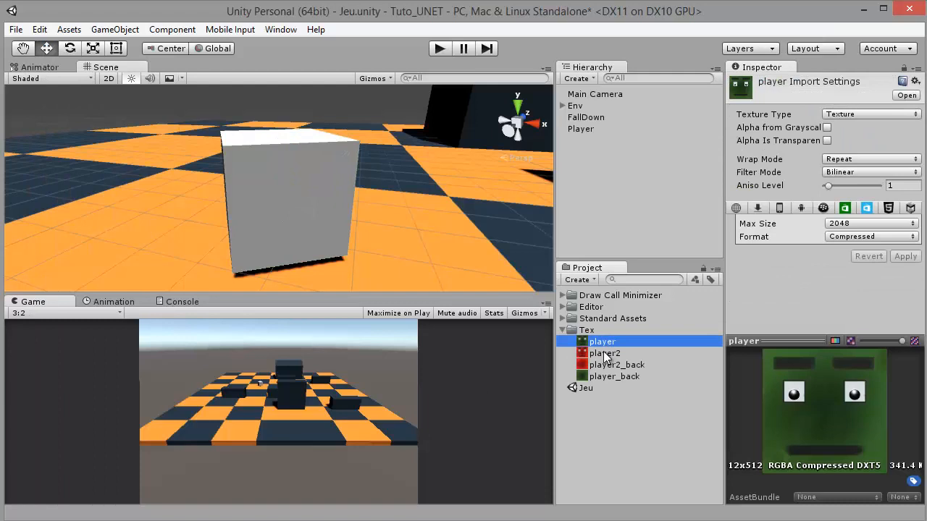
{"action": "left_click", "coordinate": [604, 354]}
{"action": "left_click", "coordinate": [607, 365]}
{"action": "left_click", "coordinate": [608, 375]}
{"action": "left_click", "coordinate": [610, 342], "text": "shift"}
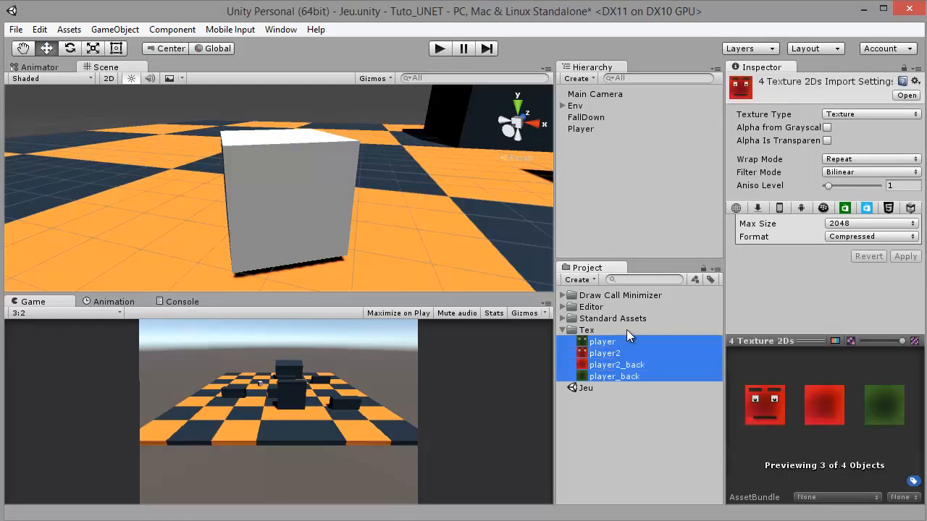
{"action": "left_click", "coordinate": [841, 239]}
{"action": "left_click", "coordinate": [830, 283]}
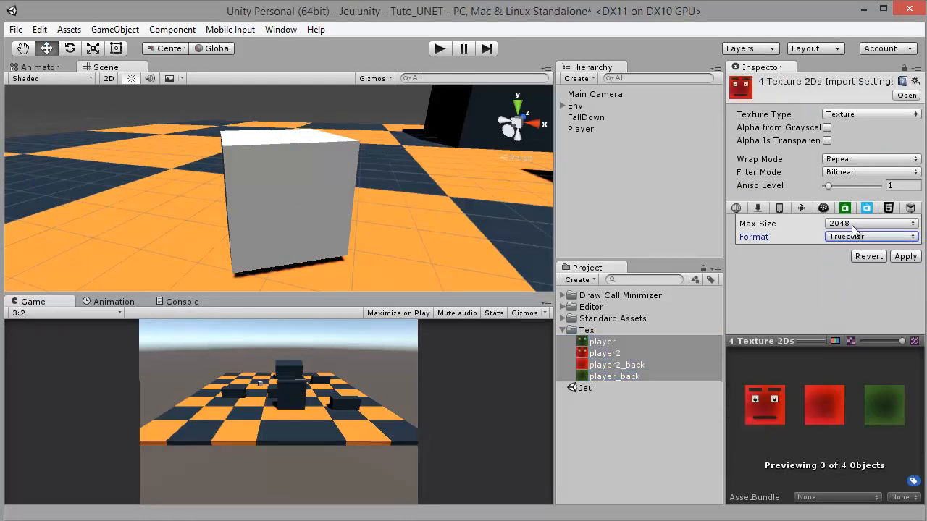
{"action": "left_click", "coordinate": [856, 225]}
{"action": "left_click", "coordinate": [877, 303]}
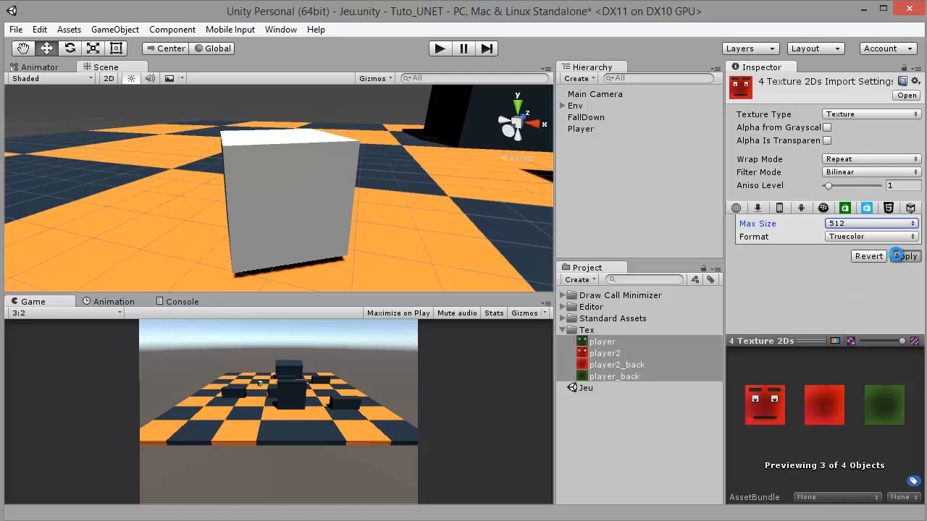
{"action": "left_click", "coordinate": [905, 257]}
{"action": "left_click", "coordinate": [631, 424]}
Apply the green player face texture to the Player cube in the scene and select the cube
{"action": "left_click_drag", "start_coordinate": [589, 351], "coordinate": [320, 224]}
{"action": "left_click_drag", "start_coordinate": [414, 226], "coordinate": [364, 393]}
{"action": "left_click_drag", "start_coordinate": [597, 357], "coordinate": [579, 405]}
{"action": "left_click", "coordinate": [286, 256]}
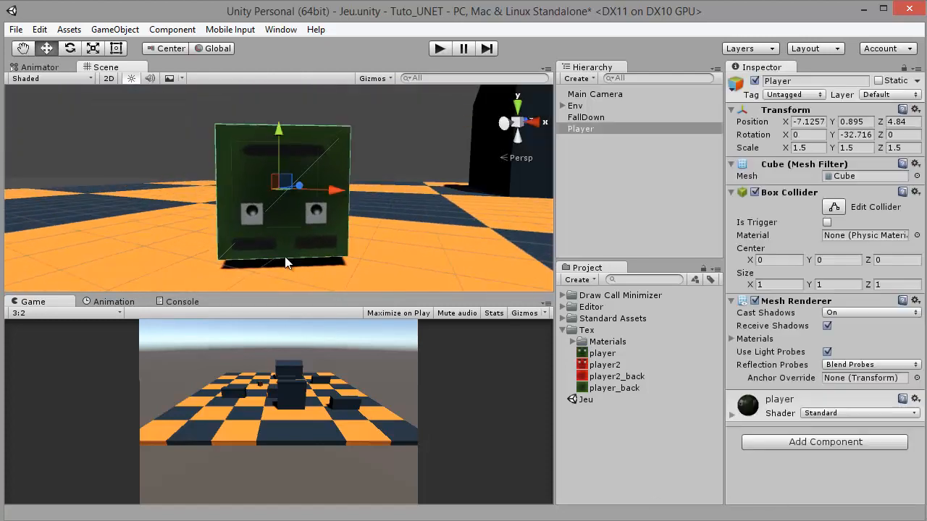
Set the Player cube's Y rotation to 0
{"action": "scroll", "coordinate": [290, 253], "scroll_direction": "down", "scroll_amount": 1}
{"action": "left_click_drag", "start_coordinate": [332, 205], "coordinate": [880, 243]}
{"action": "left_click_drag", "start_coordinate": [258, 198], "coordinate": [406, 194]}
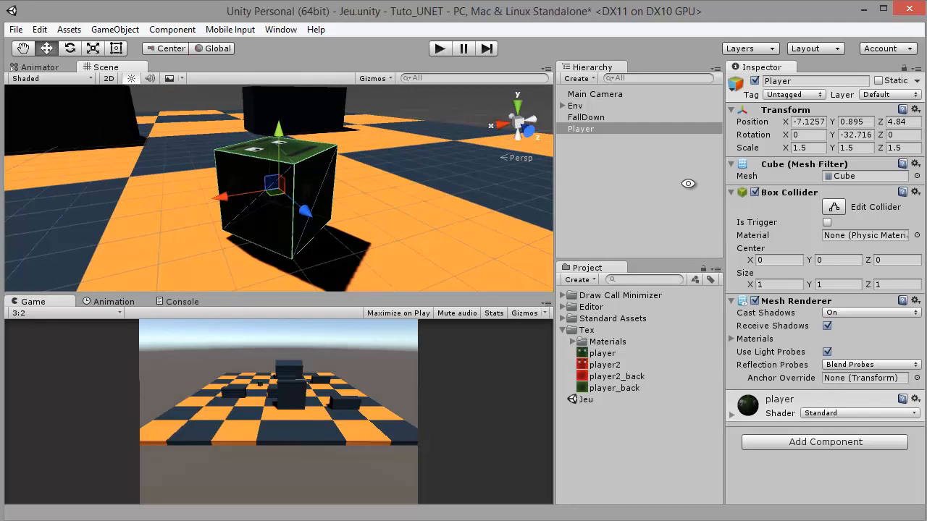
{"action": "left_click", "coordinate": [845, 134]}
{"action": "type", "text": "0"}
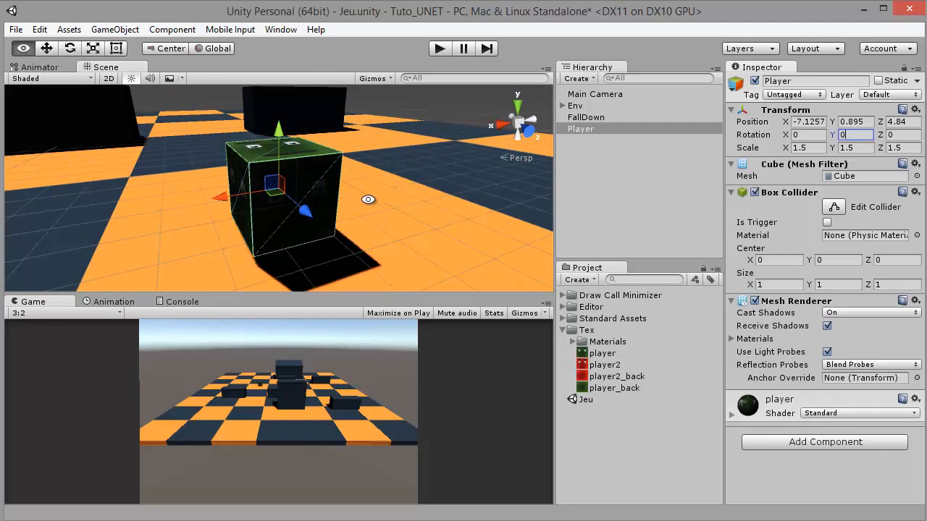
Rotate the Player cube about its Y axis to about 158 degrees, then deselect it and check its textured faces
{"action": "left_click_drag", "start_coordinate": [367, 203], "coordinate": [332, 26]}
{"action": "left_click", "coordinate": [70, 48]}
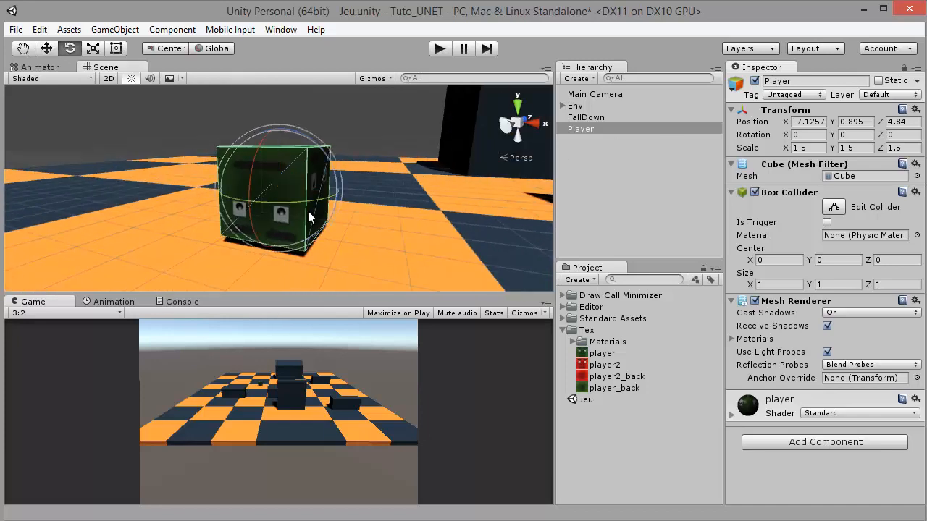
{"action": "left_click_drag", "start_coordinate": [249, 202], "coordinate": [112, 192]}
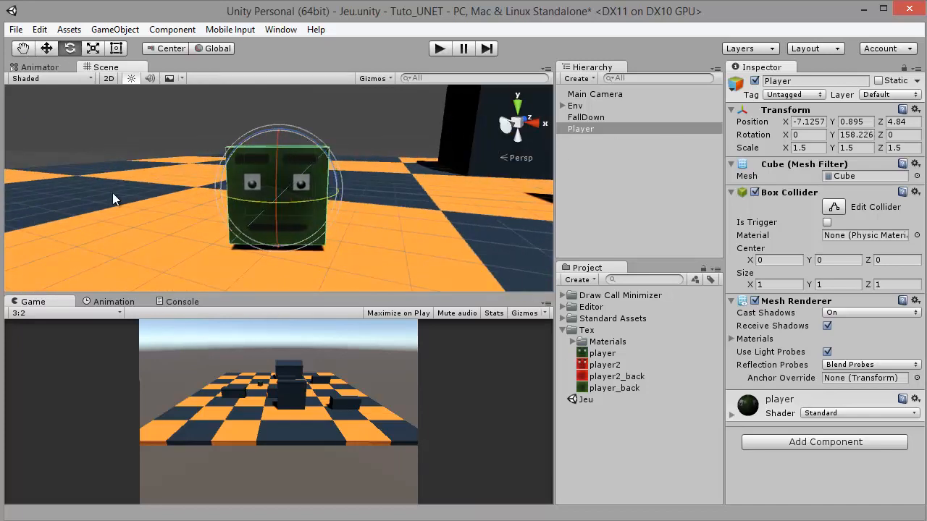
{"action": "left_click", "coordinate": [355, 143]}
{"action": "left_click_drag", "start_coordinate": [356, 142], "coordinate": [333, 194]}
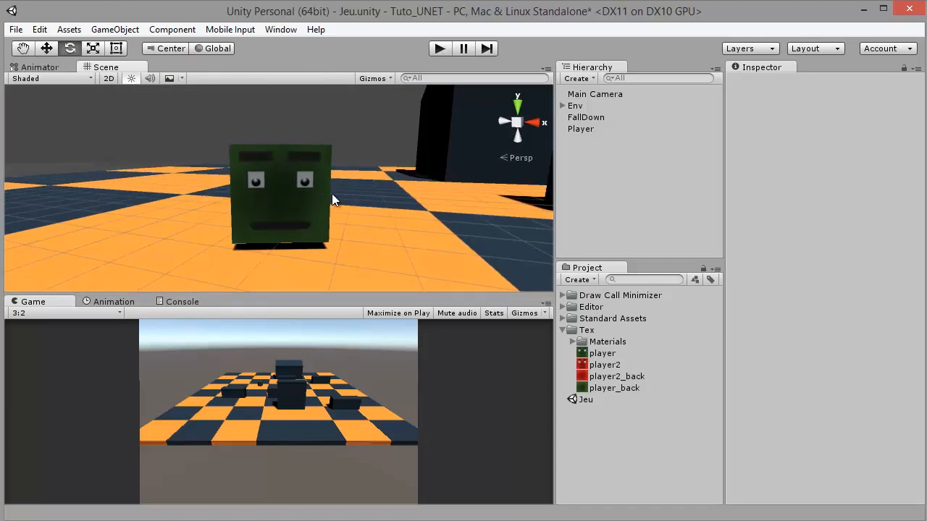
{"action": "left_click_drag", "start_coordinate": [251, 205], "coordinate": [261, 267]}
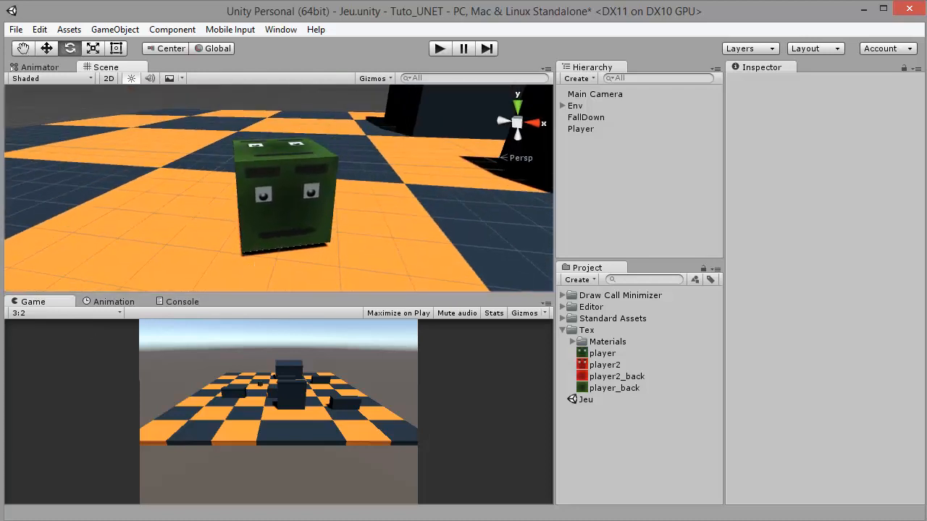
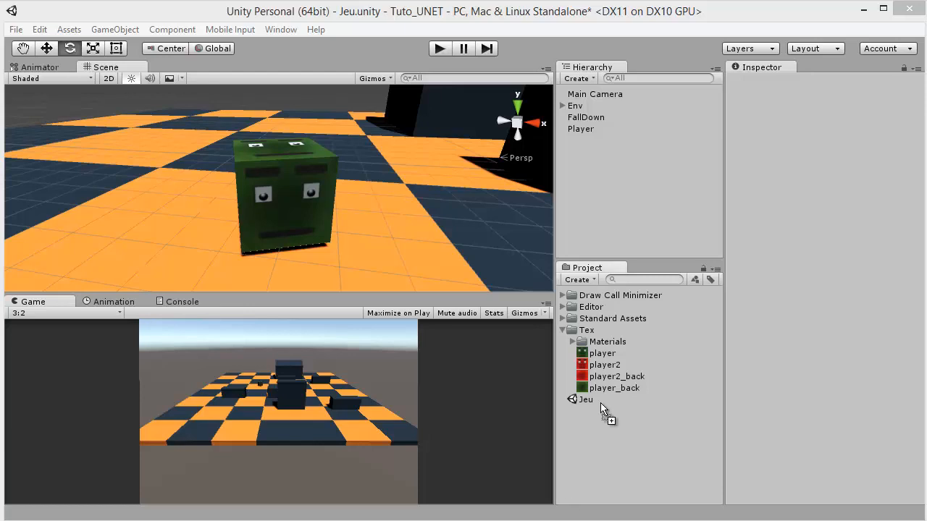
Import the cube_colorsplus texture into the Tex folder, apply it to the Player cube, and select the cube
{"action": "left_click_drag", "start_coordinate": [606, 412], "coordinate": [600, 330]}
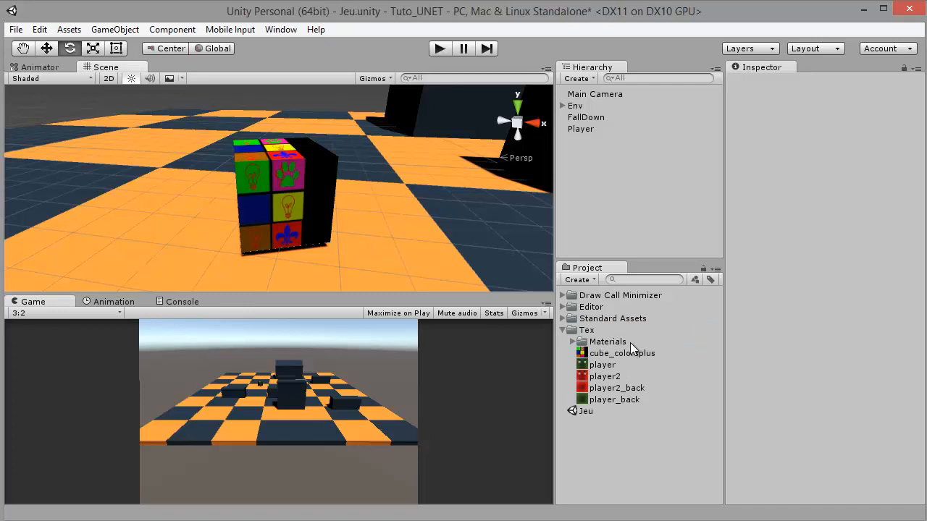
{"action": "left_click", "coordinate": [606, 355]}
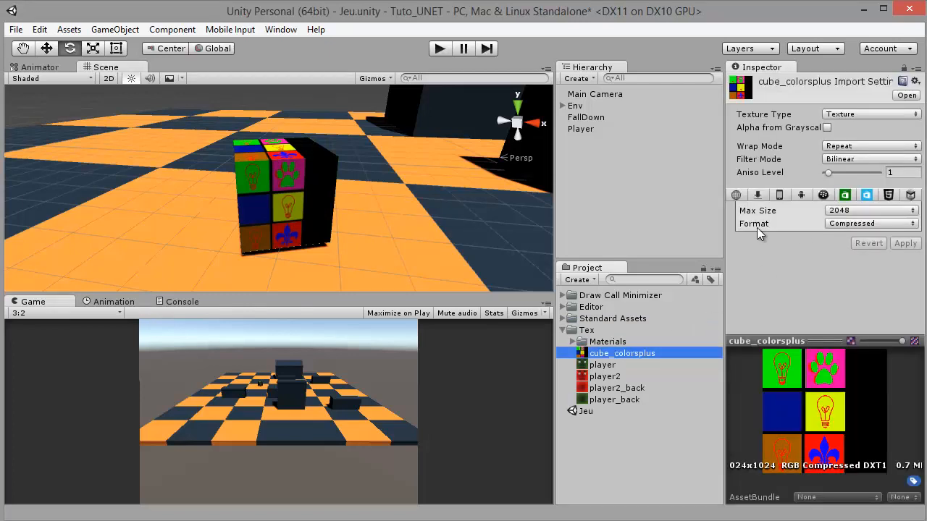
{"action": "left_click", "coordinate": [329, 215]}
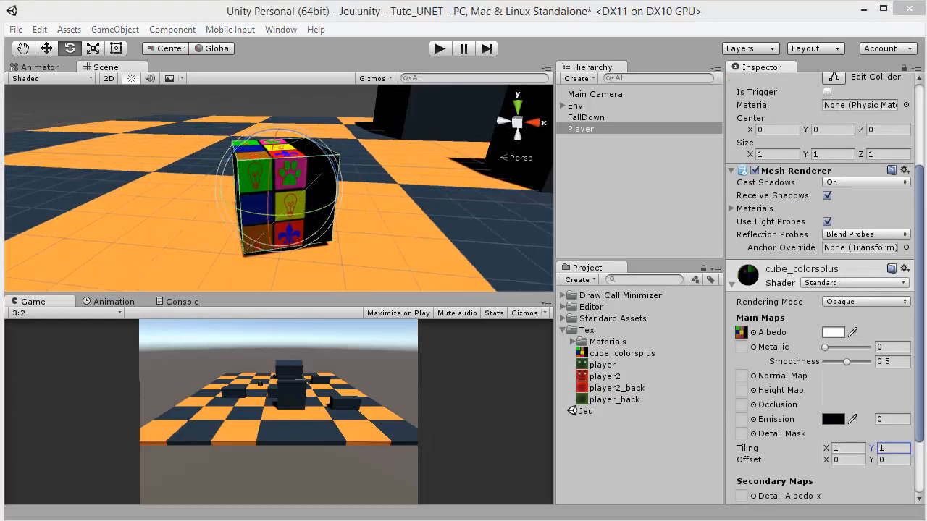
Import the cube model into the project's Assets and delete the existing Player cube from the scene
{"action": "left_click_drag", "start_coordinate": [595, 515], "coordinate": [598, 424]}
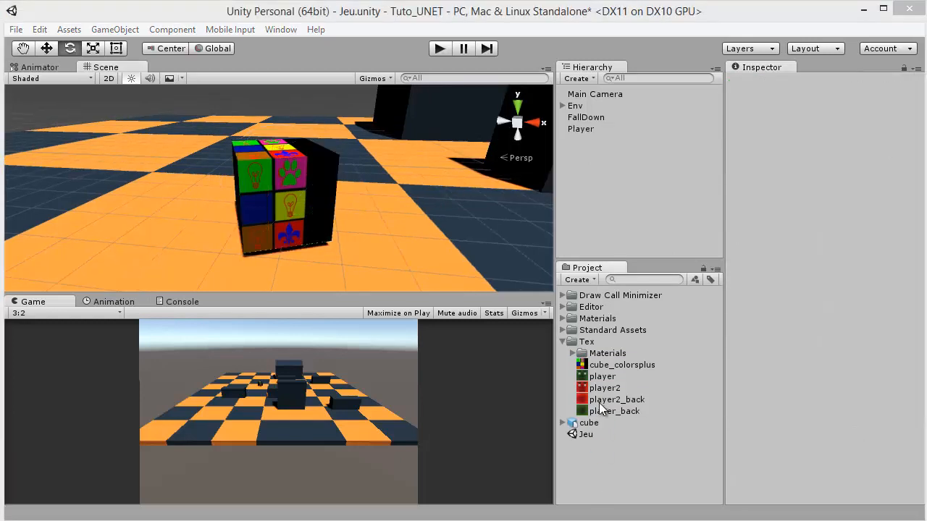
{"action": "left_click", "coordinate": [270, 183]}
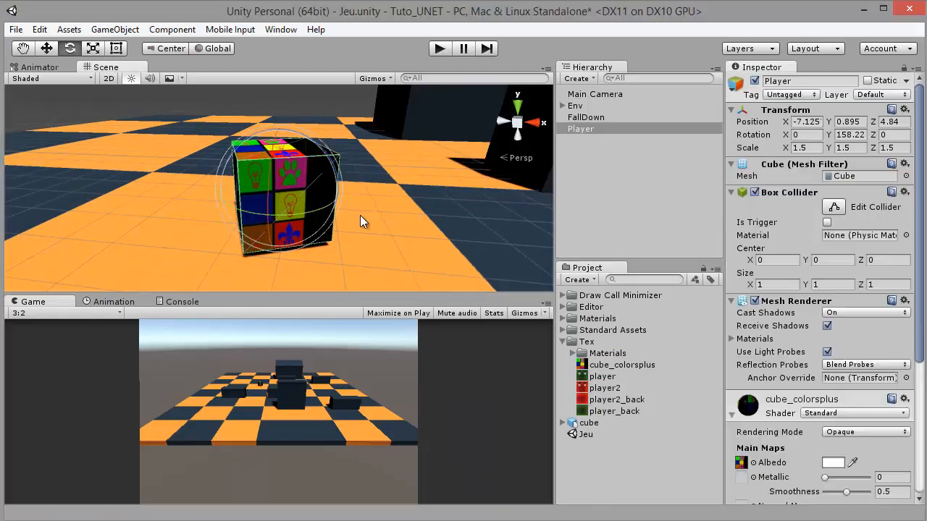
{"action": "key", "text": "Delete"}
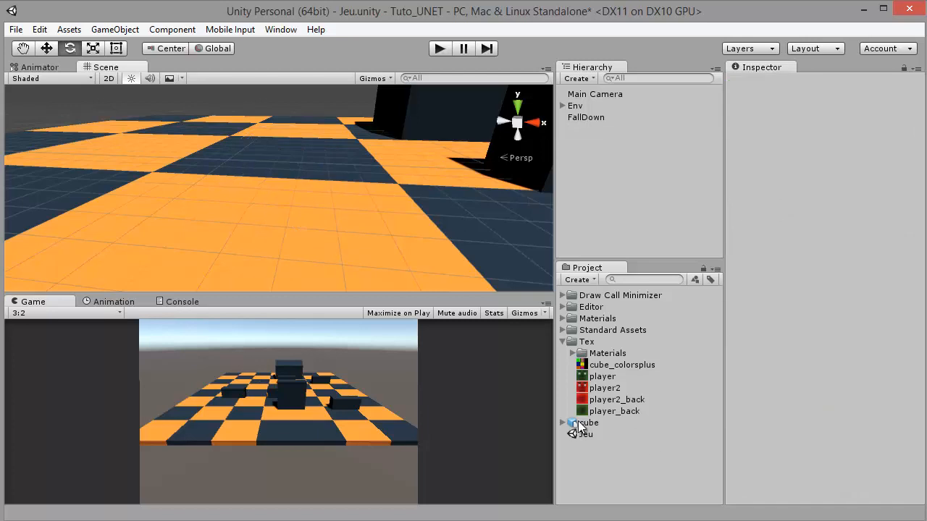
Expand the imported cube model asset and rename it as Player
{"action": "mouse_move", "coordinate": [579, 428]}
{"action": "left_mouse_down"}
{"action": "mouse_move", "coordinate": [321, 269]}
{"action": "mouse_move", "coordinate": [590, 434]}
{"action": "mouse_move", "coordinate": [584, 459]}
{"action": "mouse_move", "coordinate": [567, 429]}
{"action": "left_mouse_up"}
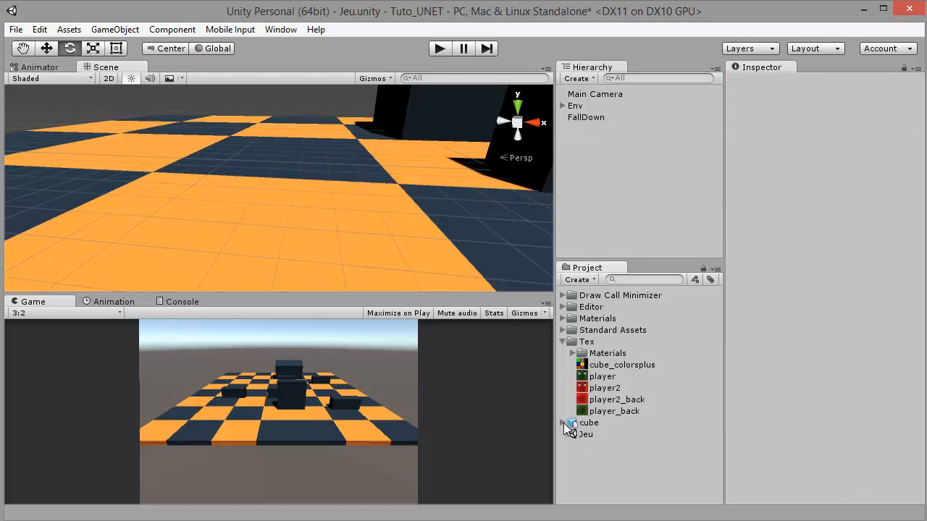
{"action": "left_click", "coordinate": [563, 423]}
{"action": "left_click", "coordinate": [585, 424]}
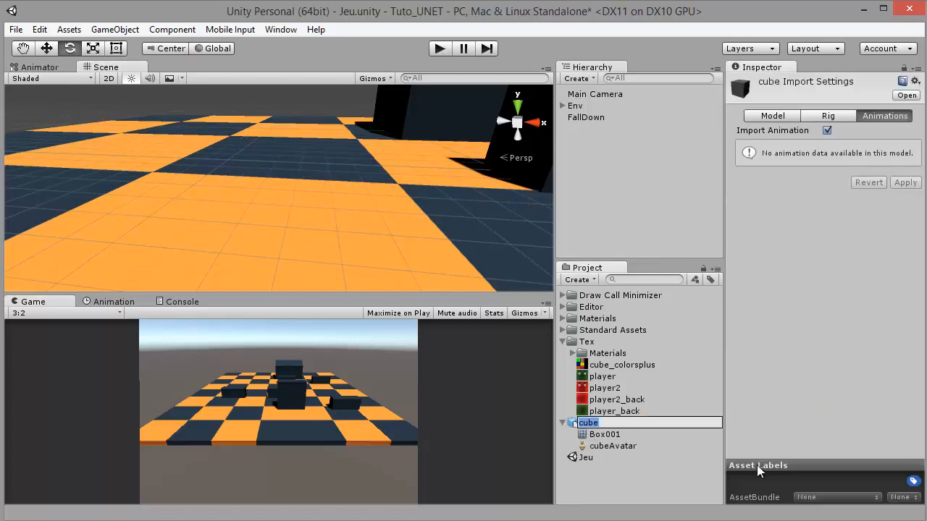
{"action": "type", "text": "Player"}
{"action": "key", "text": "Return"}
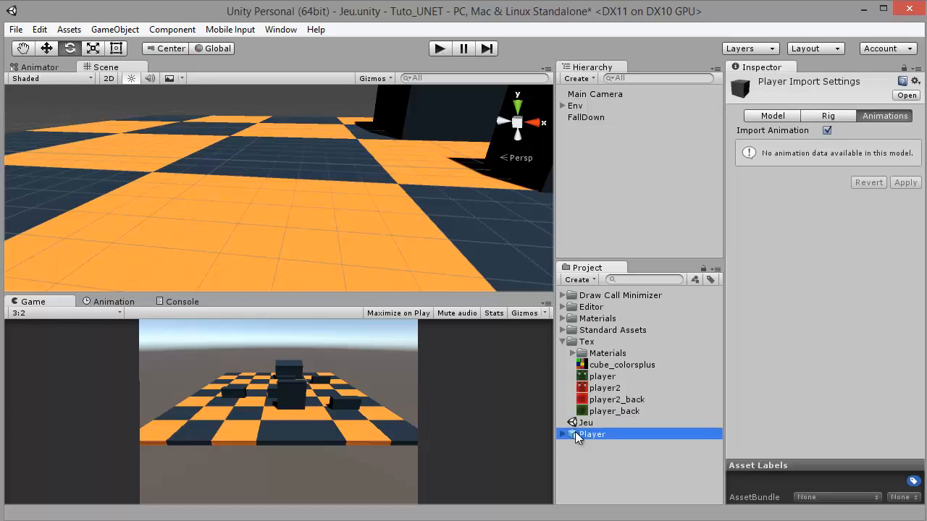
Place the Player model on the checkered floor in the scene and set its X, Y and Z scale to 2
{"action": "left_click_drag", "start_coordinate": [575, 432], "coordinate": [294, 261]}
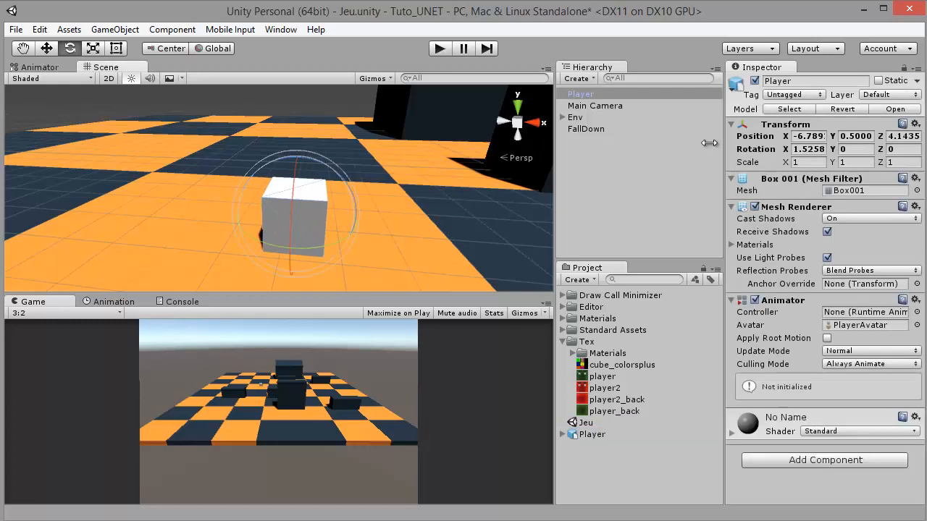
{"action": "type", "text": "2"}
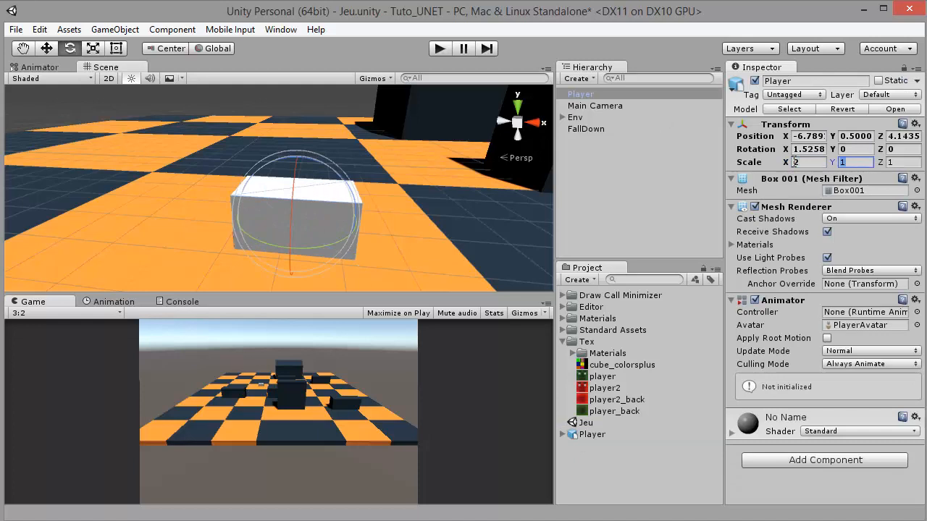
{"action": "key", "text": "Tab"}
{"action": "type", "text": "2"}
{"action": "key", "text": "Tab"}
{"action": "type", "text": "2"}
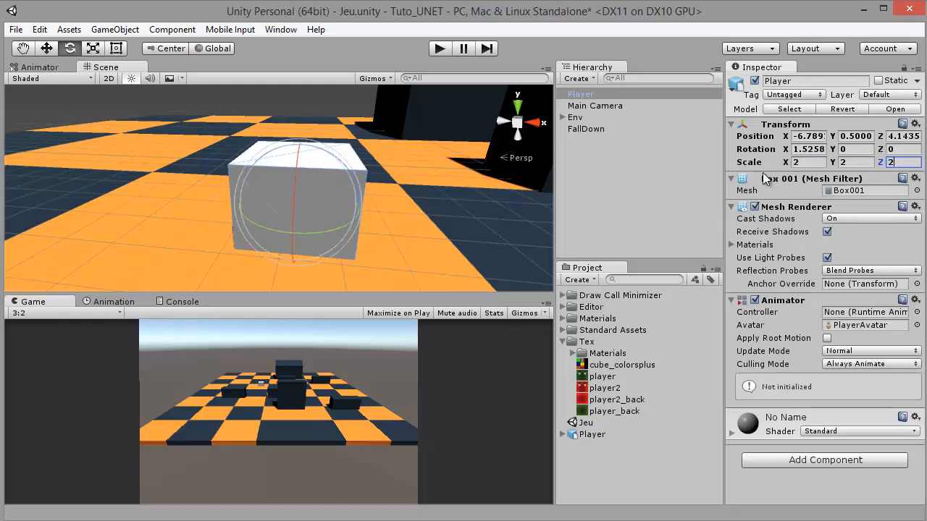
Raise the Player model to a Y position of 1.31 and rotate it about its Y axis to about -15.6 degrees
{"action": "left_click", "coordinate": [47, 49]}
{"action": "left_click_drag", "start_coordinate": [297, 132], "coordinate": [304, 109]}
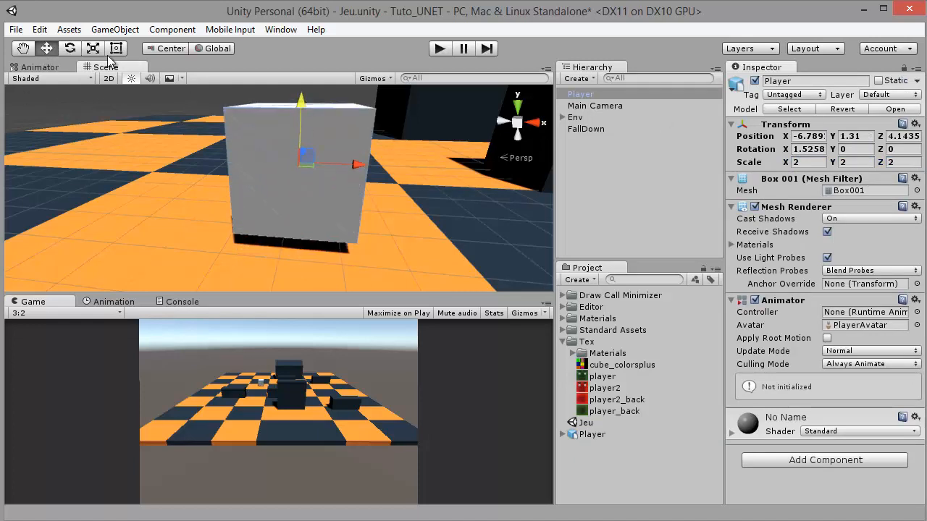
{"action": "left_click", "coordinate": [70, 48]}
{"action": "left_click_drag", "start_coordinate": [318, 177], "coordinate": [355, 181]}
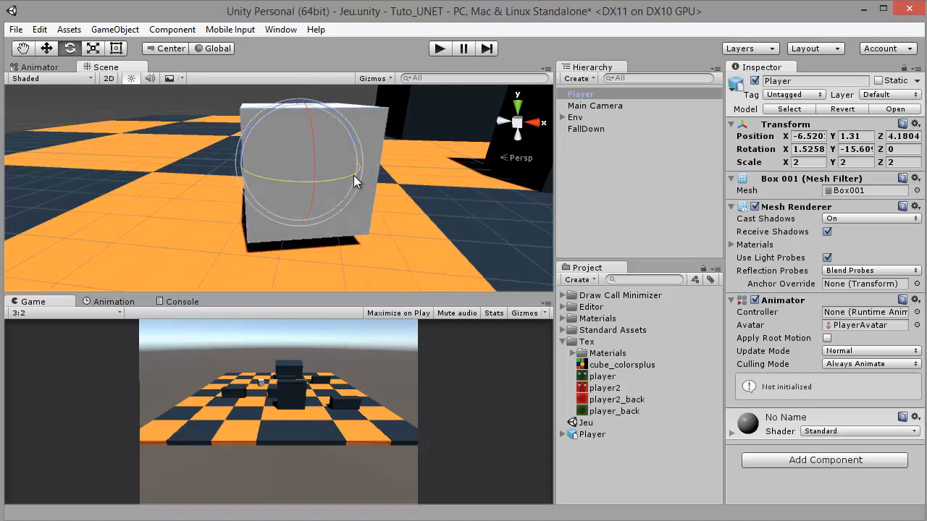
Apply the cube_colorsplus texture to the Player model, check its faces, and select it
{"action": "left_click_drag", "start_coordinate": [602, 377], "coordinate": [330, 201]}
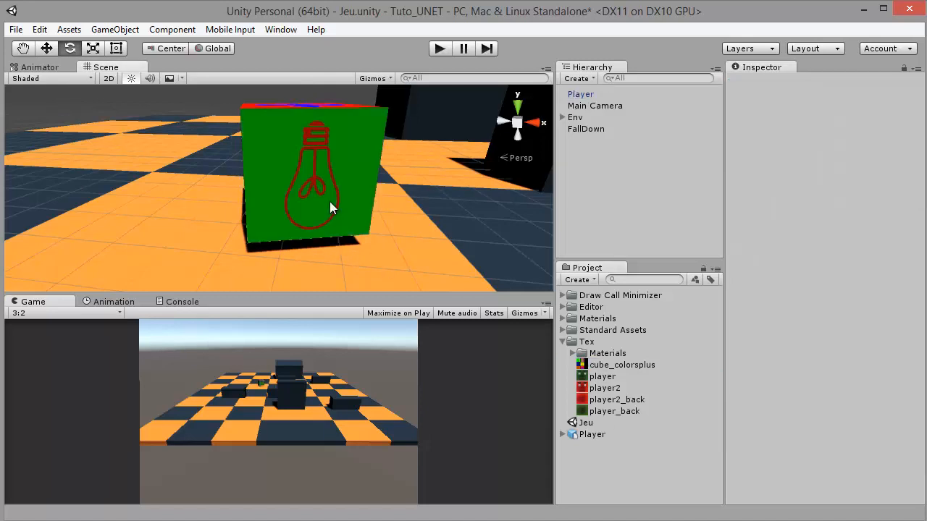
{"action": "key", "text": "alt"}
{"action": "left_click_drag", "start_coordinate": [380, 220], "coordinate": [302, 180]}
{"action": "left_click", "coordinate": [302, 180]}
{"action": "key", "text": "e"}
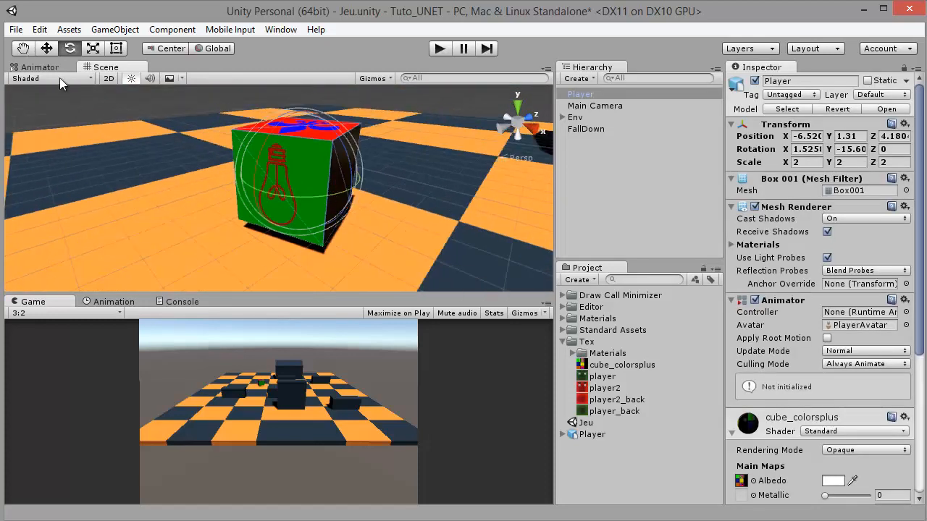
Rotate the Player model about its Y axis to about 171 degrees and examine the face with the yellow bulb tile
{"action": "left_click", "coordinate": [46, 50]}
{"action": "left_click_drag", "start_coordinate": [240, 157], "coordinate": [406, 138]}
{"action": "key", "text": "e"}
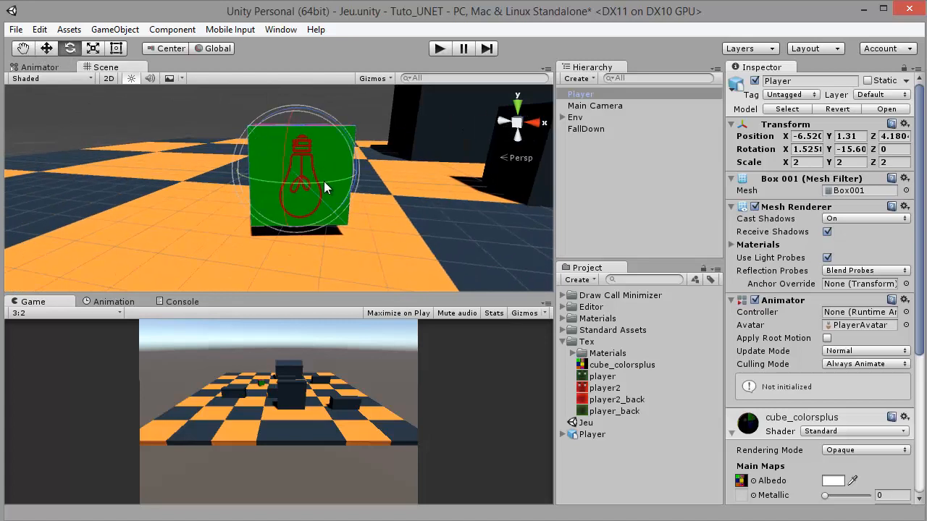
{"action": "left_click_drag", "start_coordinate": [324, 181], "coordinate": [0, 186]}
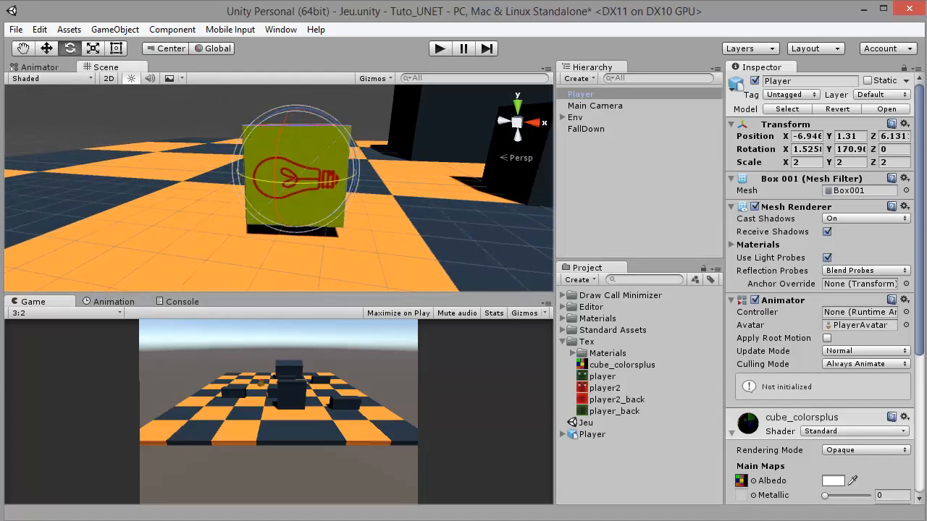
{"action": "left_click", "coordinate": [53, 47]}
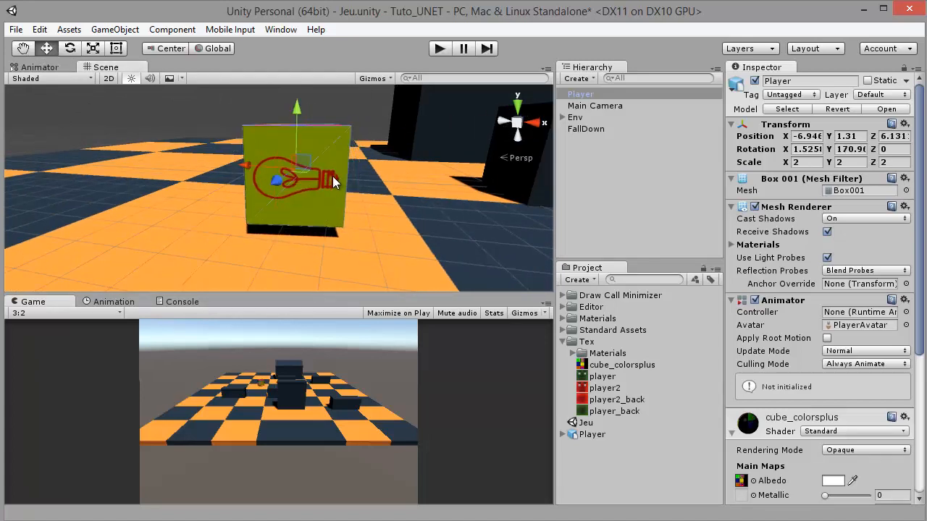
{"action": "left_click_drag", "start_coordinate": [332, 181], "coordinate": [296, 185]}
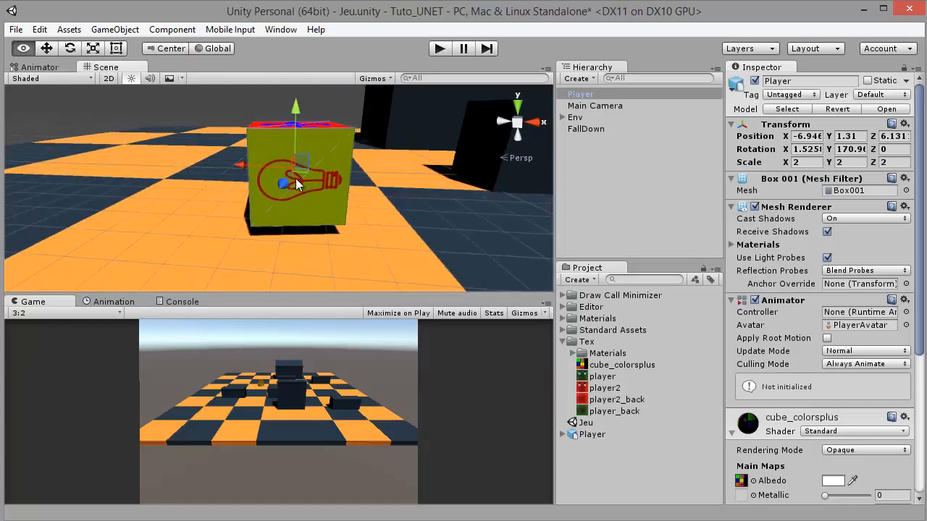
{"action": "mouse_move", "coordinate": [357, 194]}
{"action": "left_mouse_down"}
{"action": "mouse_move", "coordinate": [235, 144]}
{"action": "mouse_move", "coordinate": [210, 179]}
{"action": "mouse_move", "coordinate": [366, 174]}
{"action": "mouse_move", "coordinate": [376, 183]}
{"action": "mouse_move", "coordinate": [364, 181]}
{"action": "left_mouse_up"}
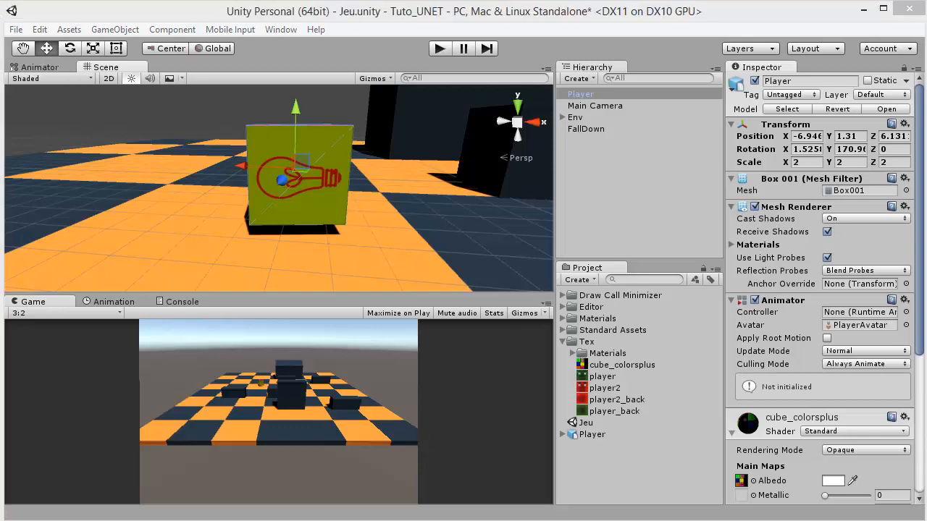
Open cube_colorsplus.jpg in Photoshop, compare its tiles with the Player model's visible face, and return to Unity
{"action": "left_click_drag", "start_coordinate": [621, 364], "coordinate": [420, 367]}
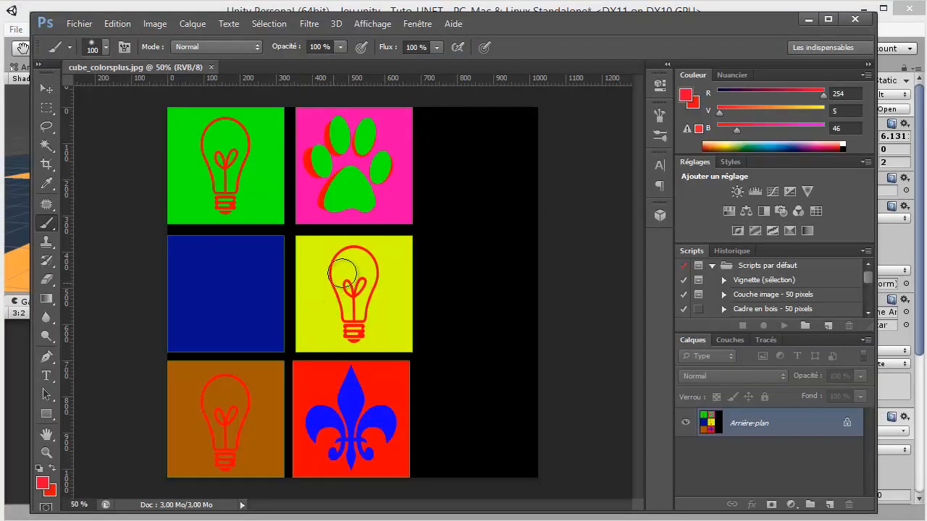
{"action": "left_click", "coordinate": [807, 19]}
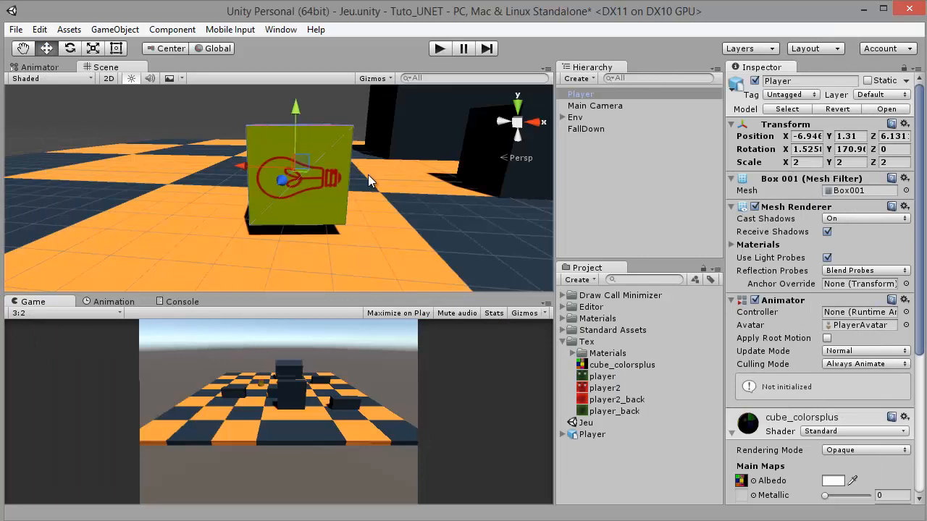
{"action": "key", "text": "alt+Tab"}
{"action": "key", "text": "alt+Tab"}
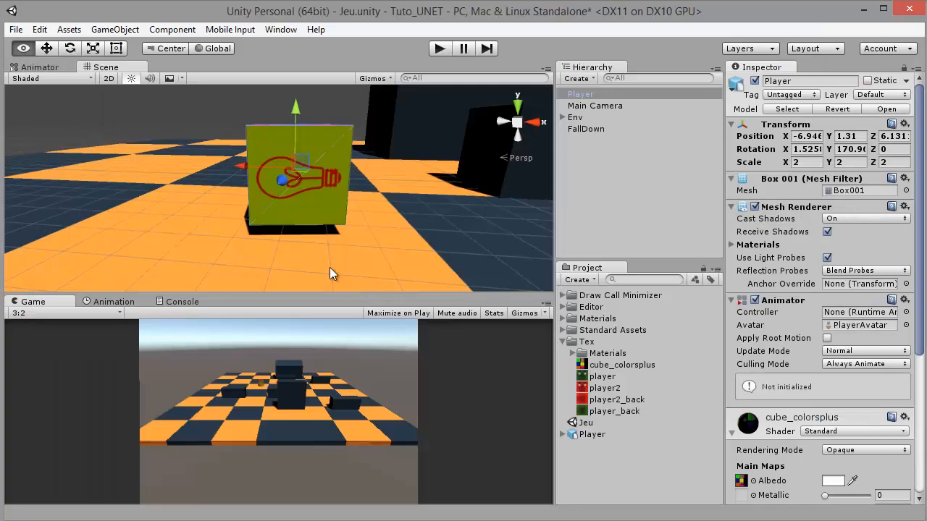
{"action": "key", "text": "alt+Tab"}
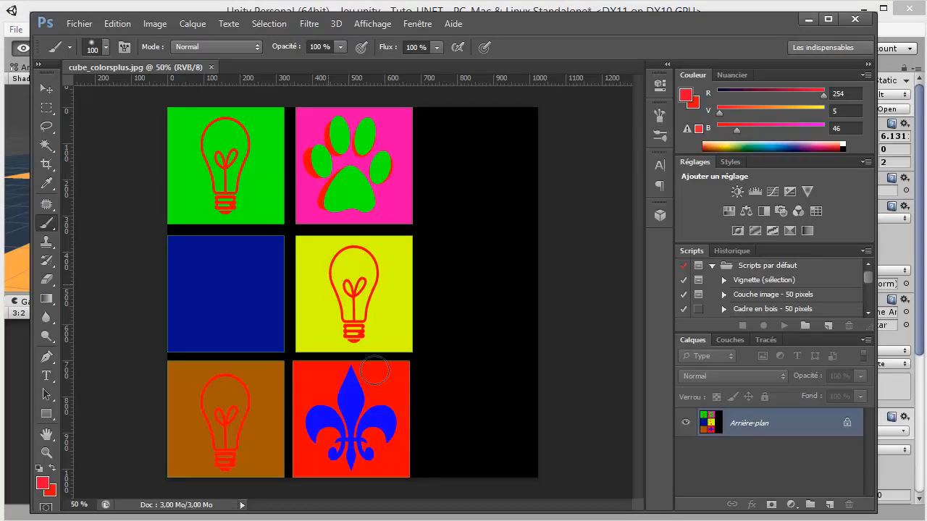
{"action": "key", "text": "alt+Tab"}
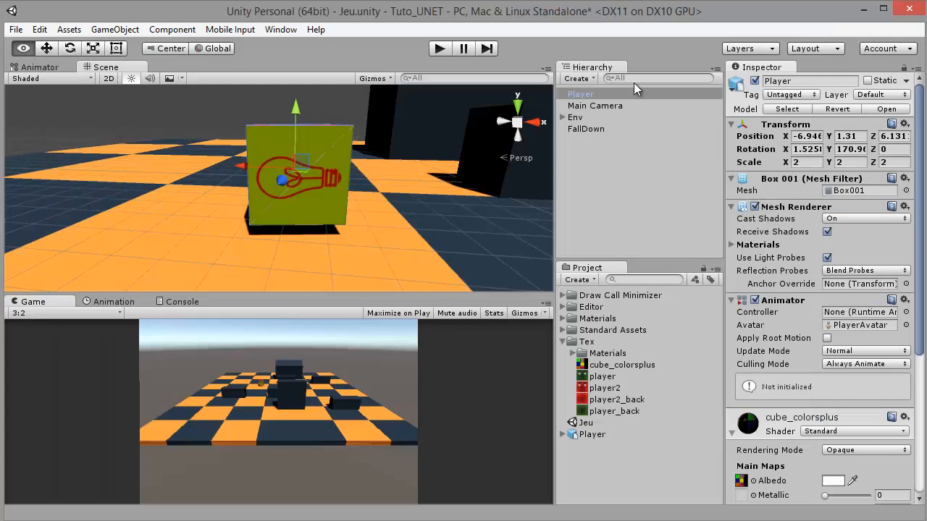
Show the player texture's folder in Explorer and open player.PNG and player_back.PNG in Photoshop
{"action": "right_click", "coordinate": [585, 375]}
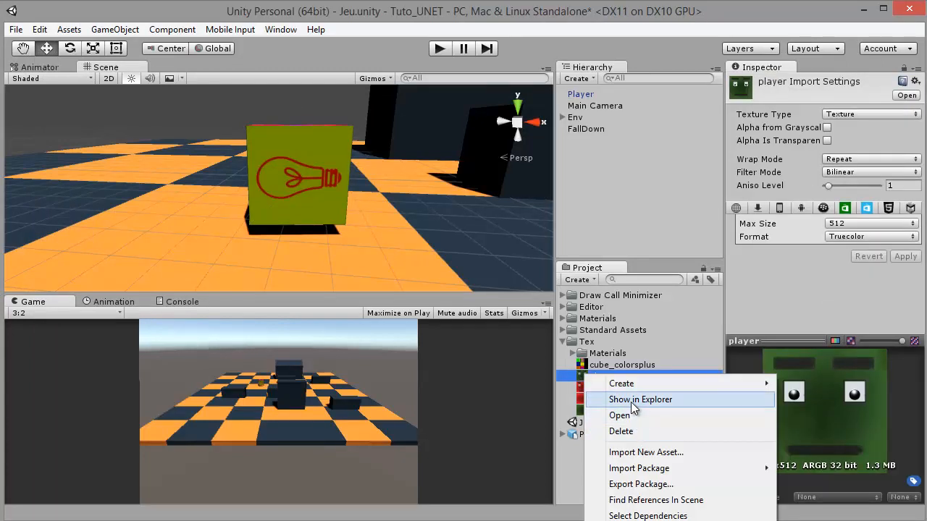
{"action": "left_click", "coordinate": [631, 401]}
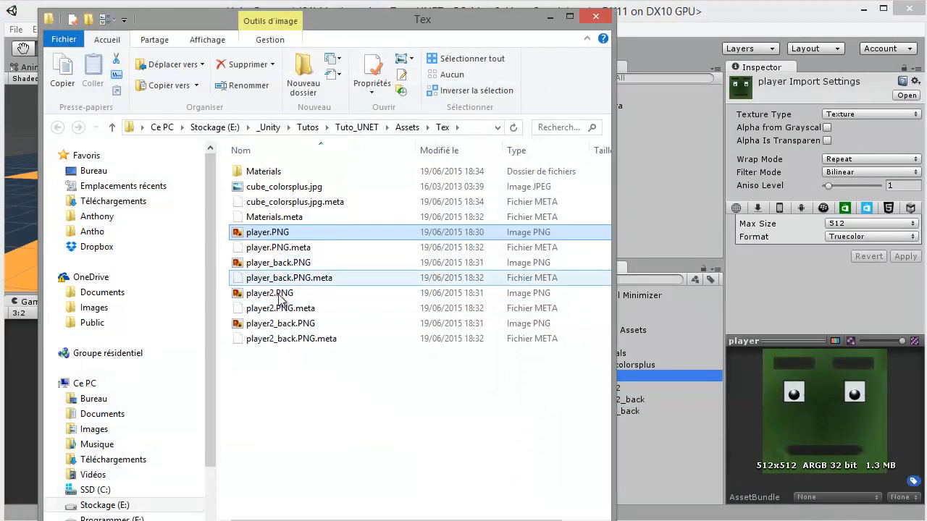
{"action": "left_click", "coordinate": [281, 265], "text": "ctrl"}
{"action": "left_click_drag", "start_coordinate": [275, 230], "coordinate": [513, 66]}
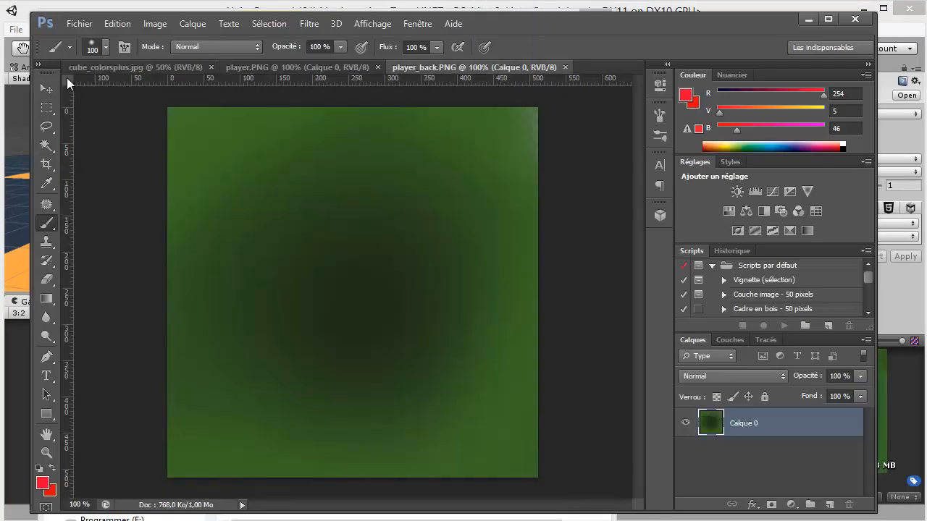
Copy the whole player.PNG face image and paste it into cube_colorsplus.jpg as a new layer
{"action": "left_click", "coordinate": [47, 107]}
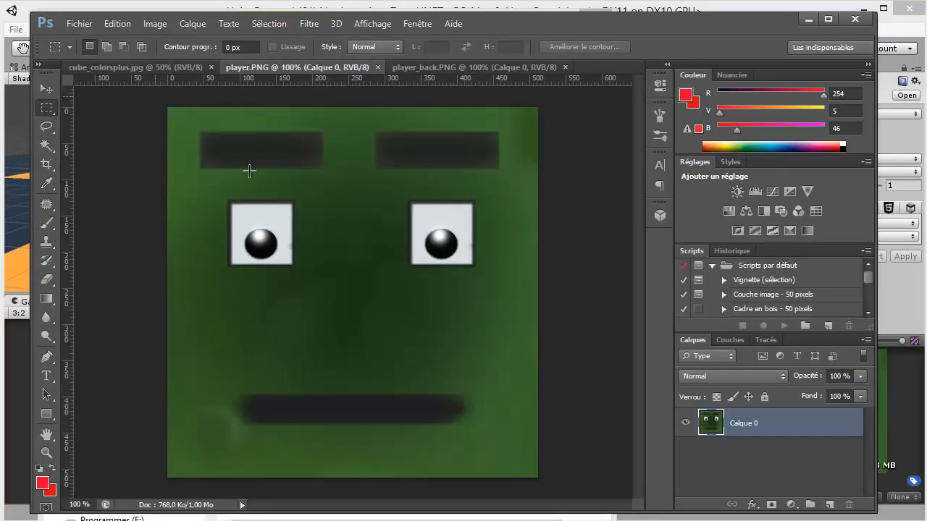
{"action": "left_click_drag", "start_coordinate": [249, 170], "coordinate": [590, 496]}
{"action": "left_click", "coordinate": [124, 67]}
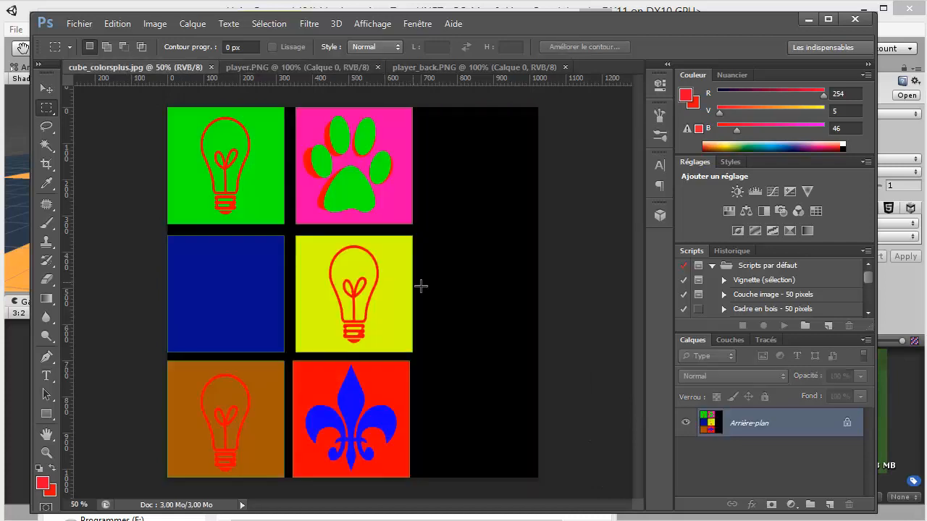
{"action": "key", "text": "ctrl+v"}
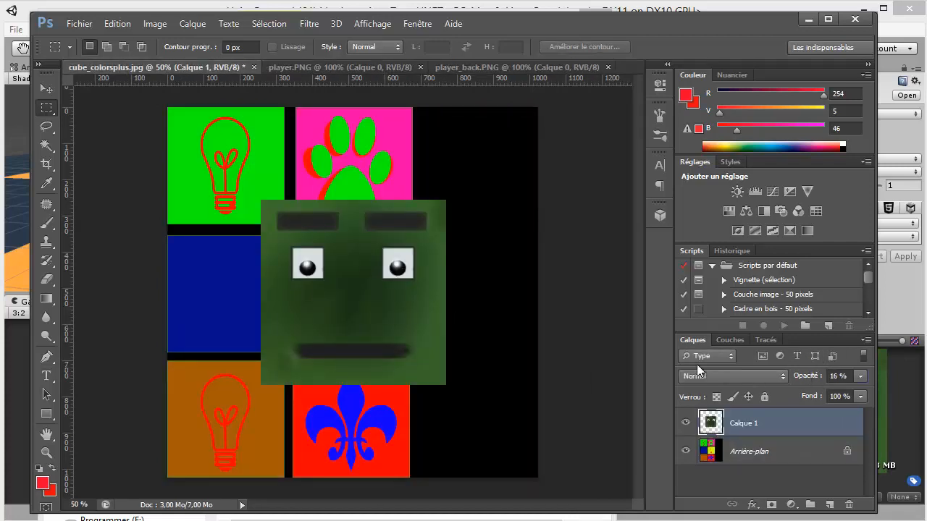
Set the pasted face layer's opacity to 66%
{"action": "key", "text": "1"}
{"action": "key", "text": "6"}
{"action": "left_click_drag", "start_coordinate": [816, 378], "coordinate": [838, 374]}
Scale the pasted face layer to about 65% and fit it exactly over the yellow light-bulb tile in the template's middle
{"action": "left_click", "coordinate": [46, 88]}
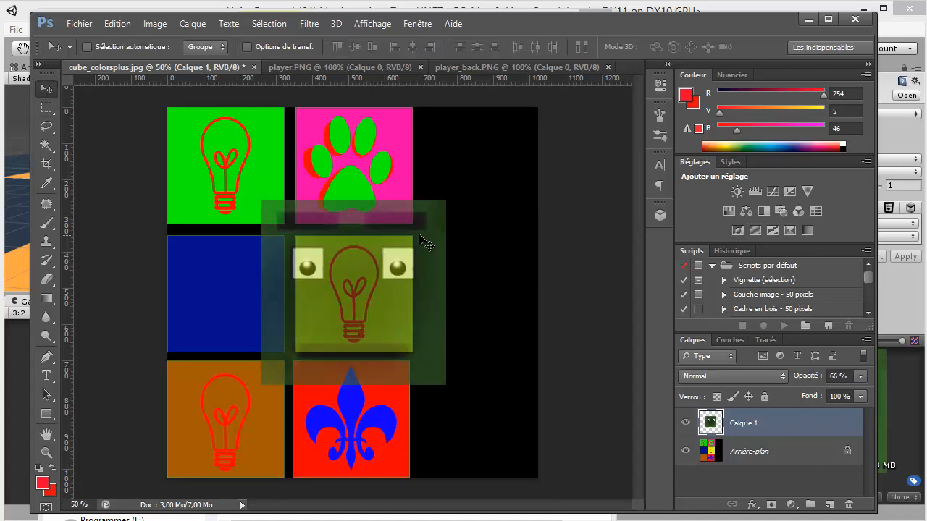
{"action": "key", "text": "ctrl+t"}
{"action": "left_click_drag", "start_coordinate": [446, 201], "coordinate": [412, 233]}
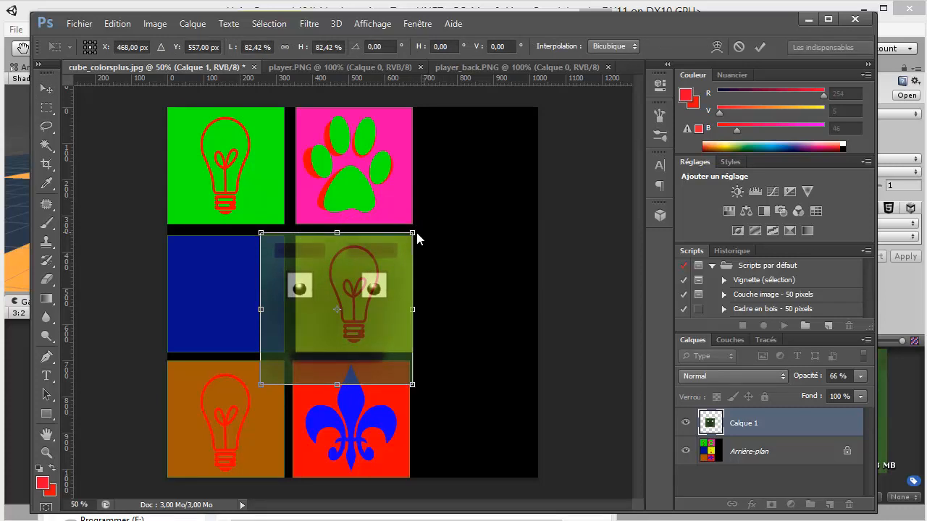
{"action": "left_click_drag", "start_coordinate": [387, 244], "coordinate": [387, 249]}
{"action": "left_click_drag", "start_coordinate": [262, 387], "coordinate": [293, 354]}
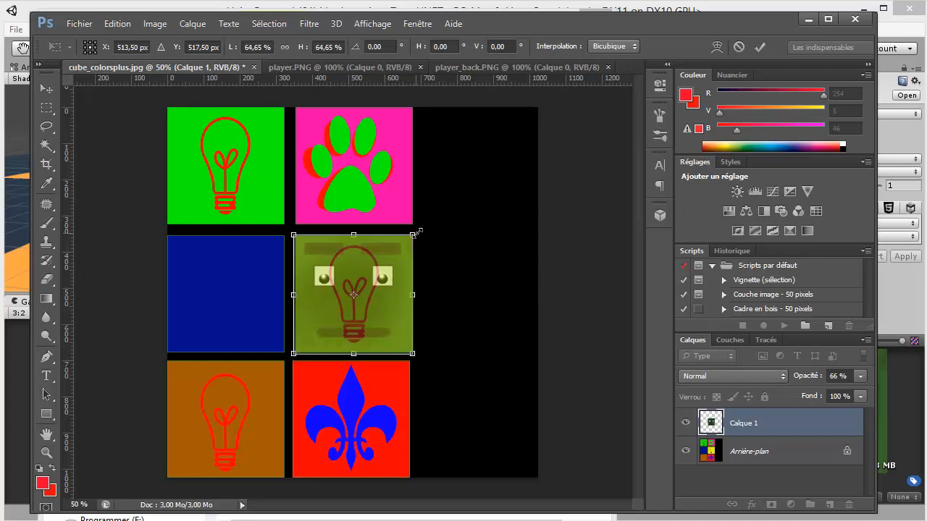
{"action": "left_click_drag", "start_coordinate": [417, 232], "coordinate": [414, 233]}
{"action": "key", "text": "Return"}
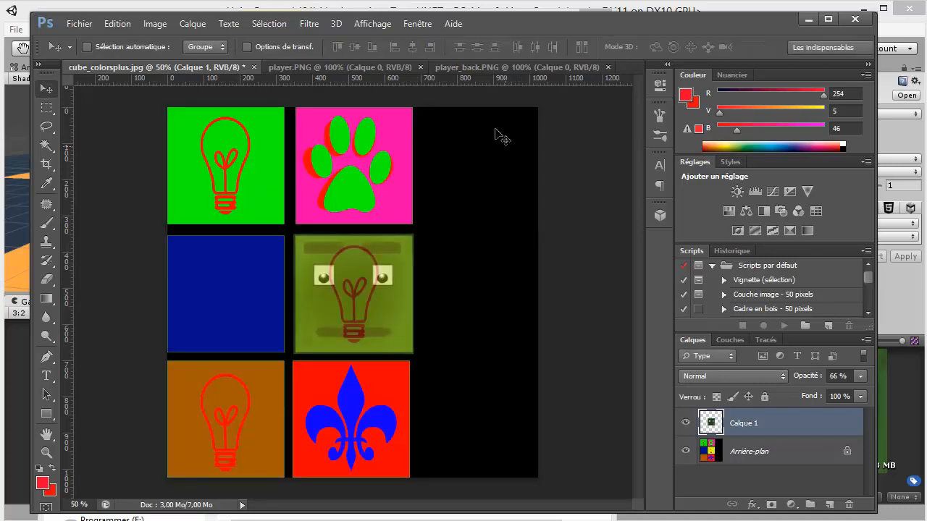
Set the face layer's opacity to 100%
{"action": "left_click", "coordinate": [838, 375]}
{"action": "type", "text": "100"}
{"action": "key", "text": "Return"}
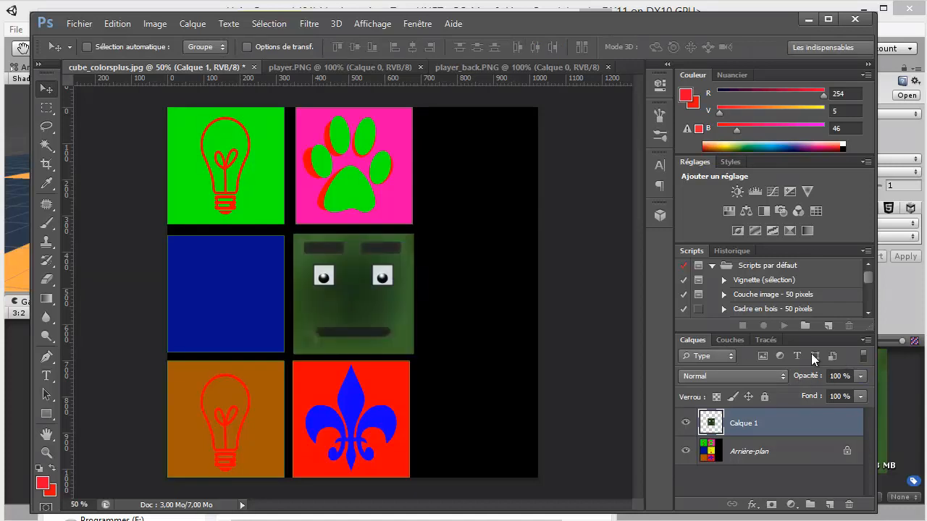
Copy the whole player_back.PNG image into cube_colorsplus.jpg as a new layer and place it over the green light-bulb tile
{"action": "left_click", "coordinate": [438, 68]}
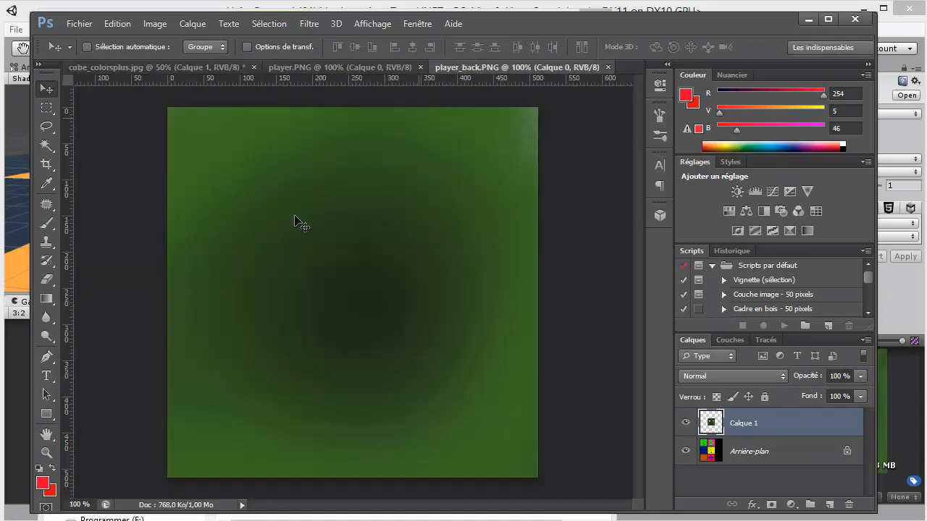
{"action": "left_click", "coordinate": [47, 107]}
{"action": "left_click_drag", "start_coordinate": [156, 100], "coordinate": [543, 487]}
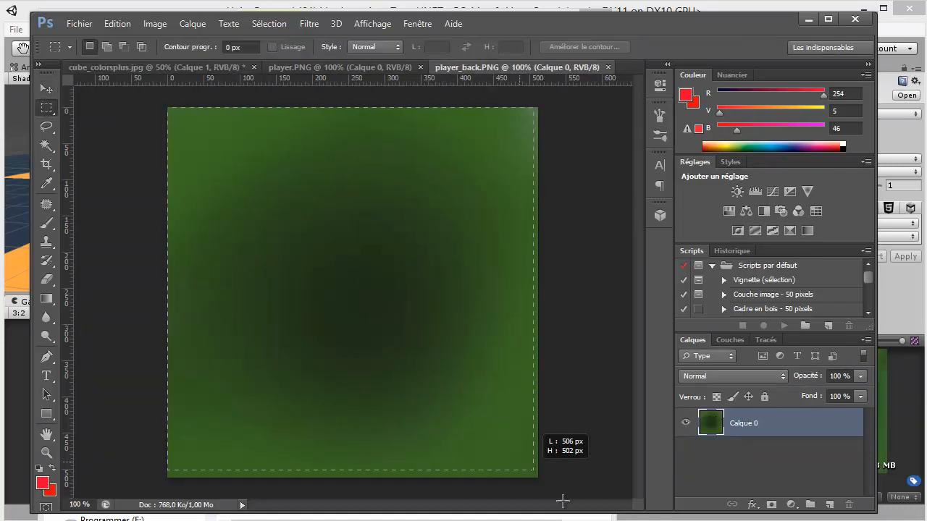
{"action": "left_click", "coordinate": [140, 67]}
{"action": "key", "text": "ctrl+v"}
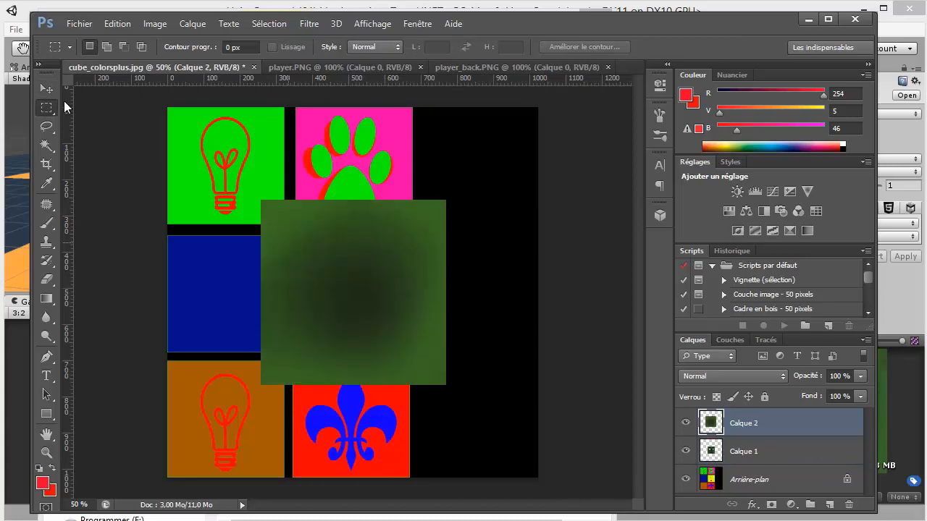
{"action": "left_click", "coordinate": [46, 88]}
{"action": "left_click_drag", "start_coordinate": [409, 297], "coordinate": [257, 162]}
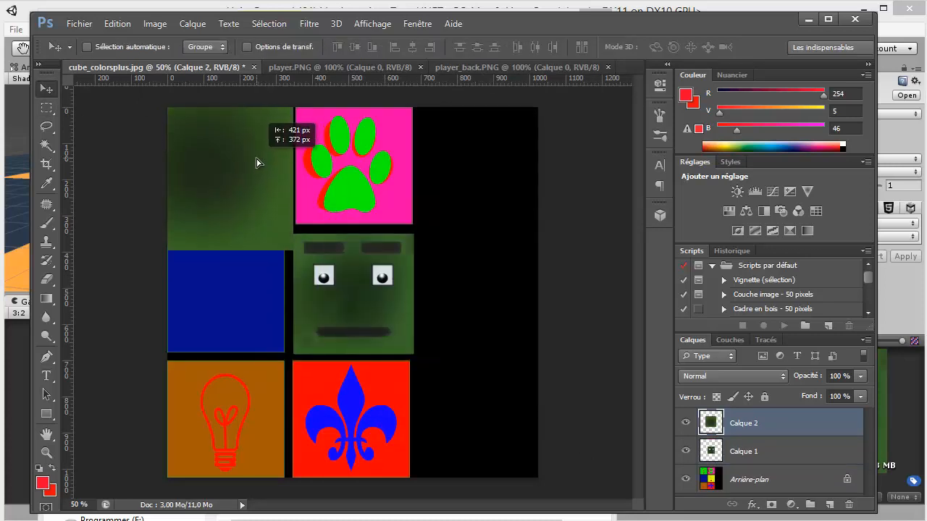
Paste four more copies of the green back image over the blue, brown, pink paw and red fleur-de-lis tiles, keeping the face uncovered
{"action": "key", "text": "ctrl+v"}
{"action": "left_click_drag", "start_coordinate": [393, 268], "coordinate": [238, 292]}
{"action": "key", "text": "ctrl+v"}
{"action": "left_click_drag", "start_coordinate": [369, 327], "coordinate": [232, 404]}
{"action": "left_click", "coordinate": [727, 454]}
{"action": "left_click_drag", "start_coordinate": [262, 273], "coordinate": [331, 138]}
{"action": "key", "text": "ctrl+v"}
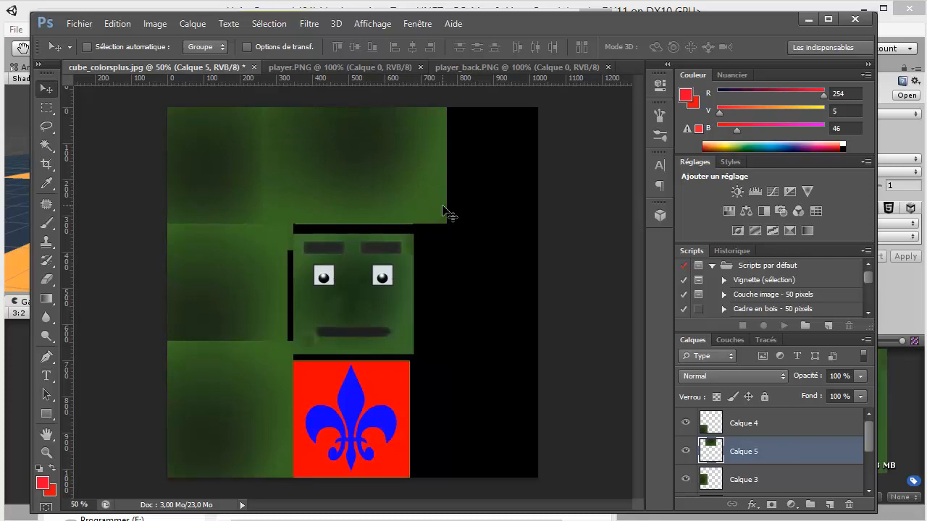
{"action": "key", "text": "ctrl+v"}
{"action": "left_click_drag", "start_coordinate": [386, 222], "coordinate": [349, 419]}
Save a copy of the finished texture as Player1Complet.PNG in PNG format in the Tex folder
{"action": "key", "text": "ctrl+shift+s"}
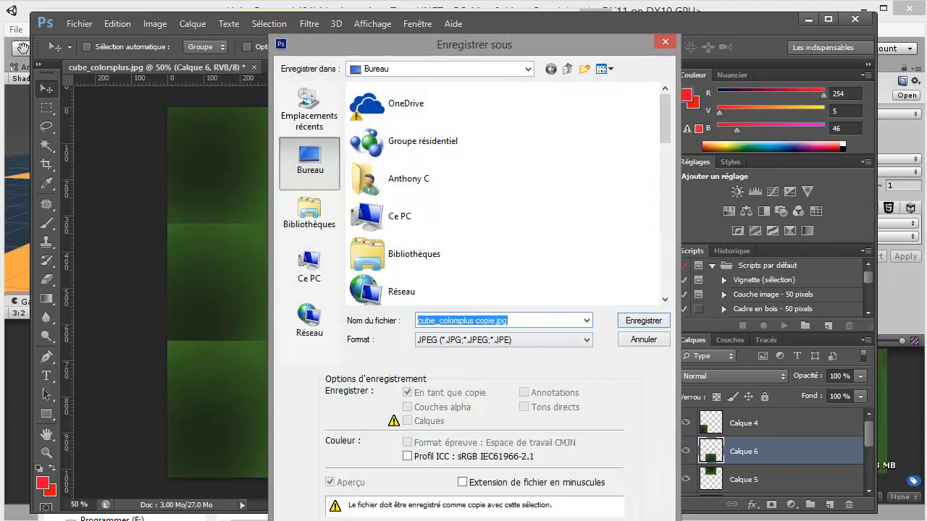
{"action": "triple_click", "coordinate": [518, 320]}
{"action": "type", "text": "Playe"}
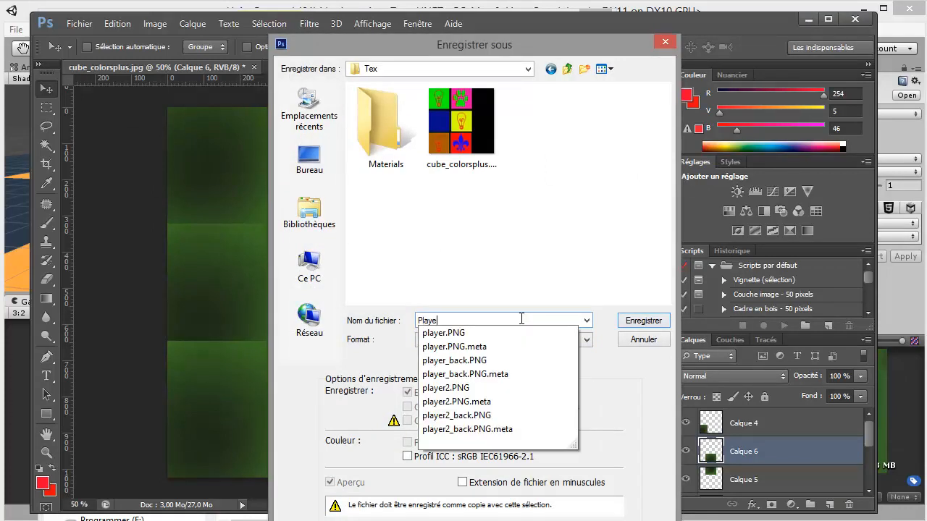
{"action": "type", "text": "r1Complet"}
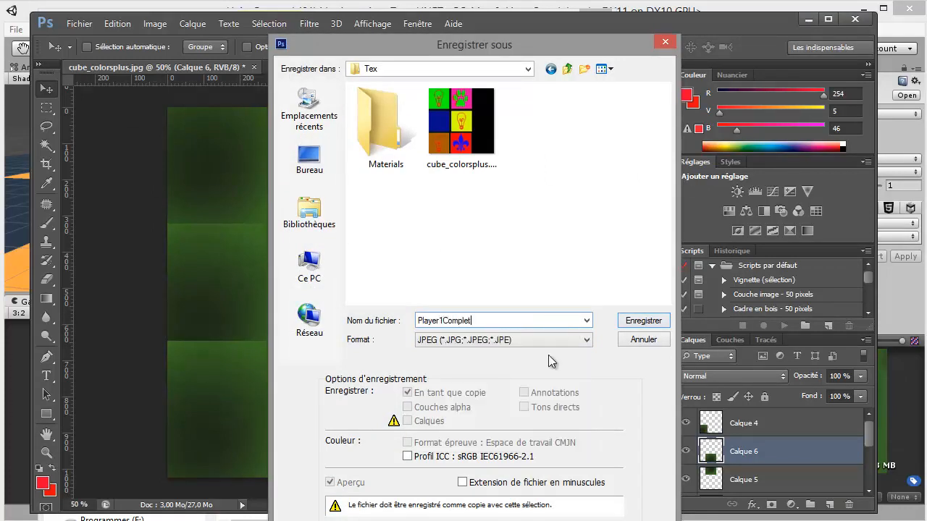
{"action": "left_click", "coordinate": [550, 339]}
{"action": "left_click", "coordinate": [506, 499]}
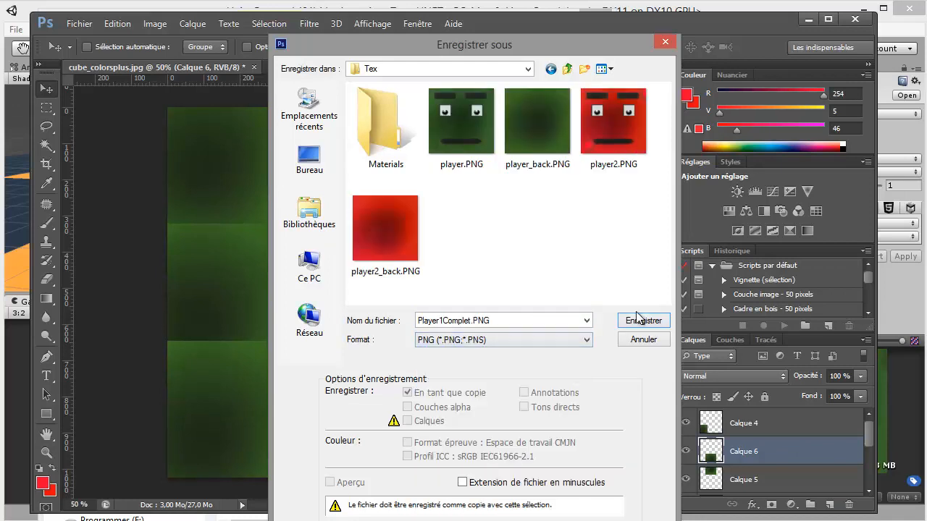
{"action": "left_click", "coordinate": [637, 319]}
{"action": "left_click", "coordinate": [733, 329]}
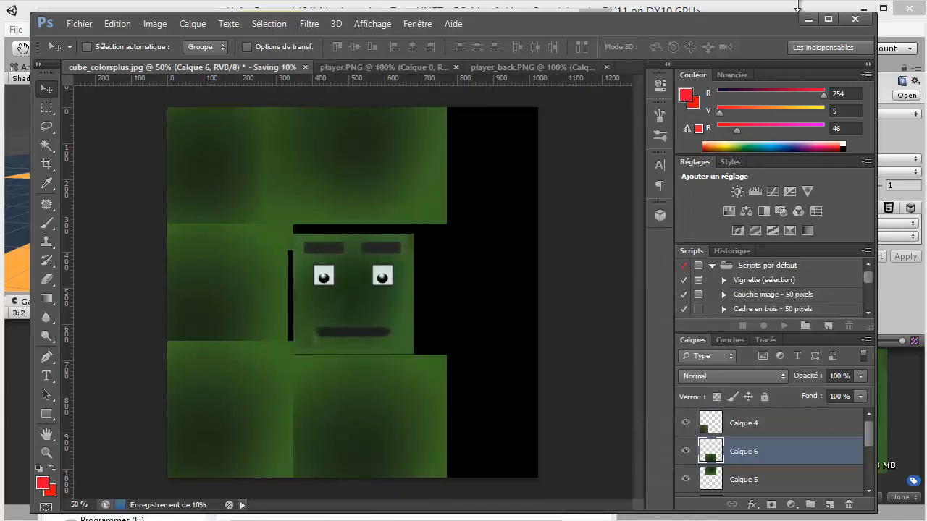
Switch to Unity and apply Truecolor format and a maximum size of 512 to the Player1Complet texture
{"action": "left_click", "coordinate": [808, 19]}
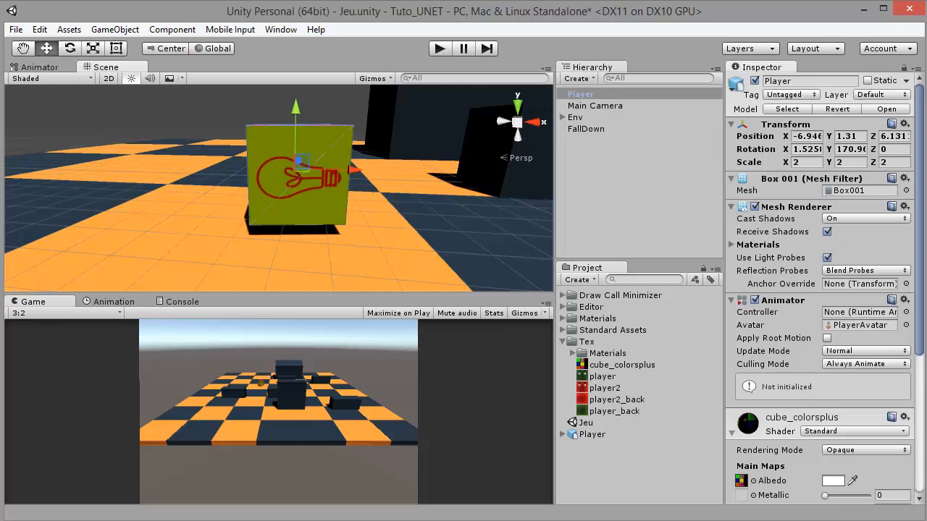
{"action": "key", "text": "alt+Tab"}
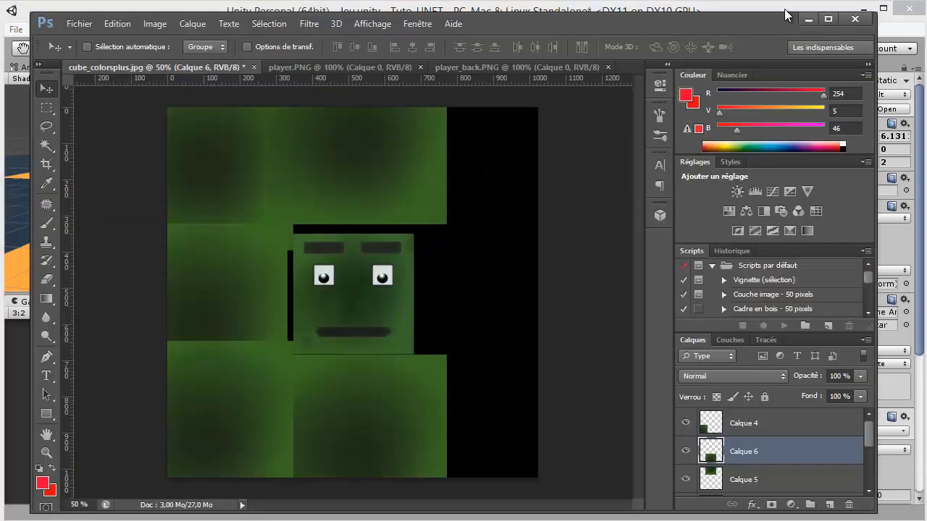
{"action": "left_click", "coordinate": [809, 19]}
{"action": "left_click", "coordinate": [619, 388]}
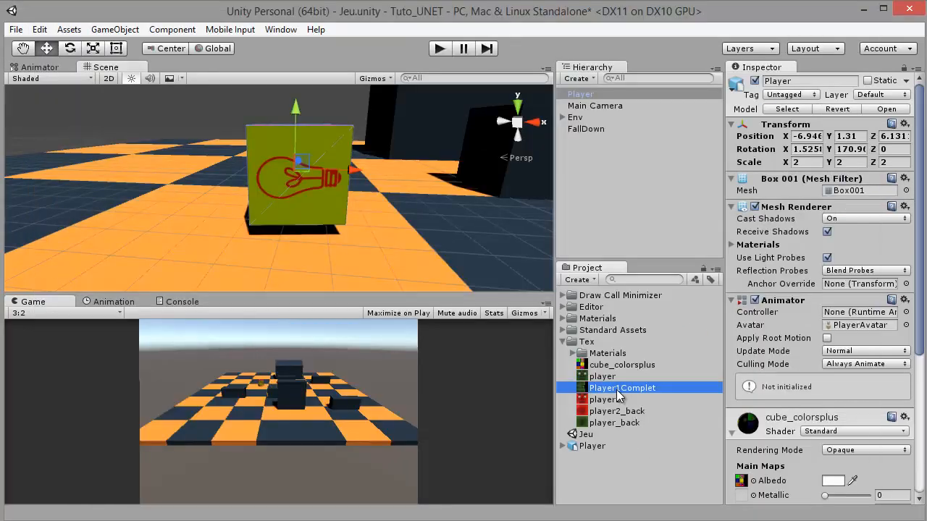
{"action": "left_click", "coordinate": [889, 224]}
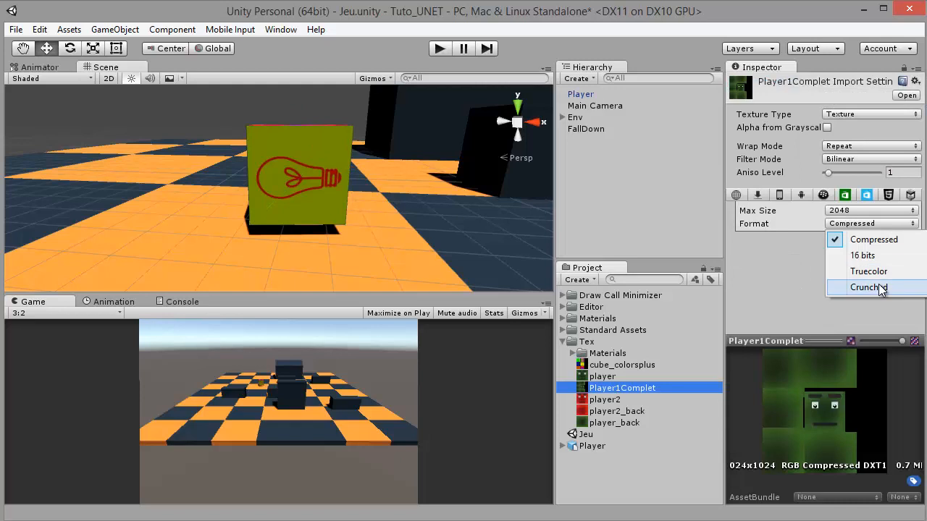
{"action": "left_click", "coordinate": [869, 272]}
{"action": "left_click", "coordinate": [876, 211]}
{"action": "left_click", "coordinate": [858, 289]}
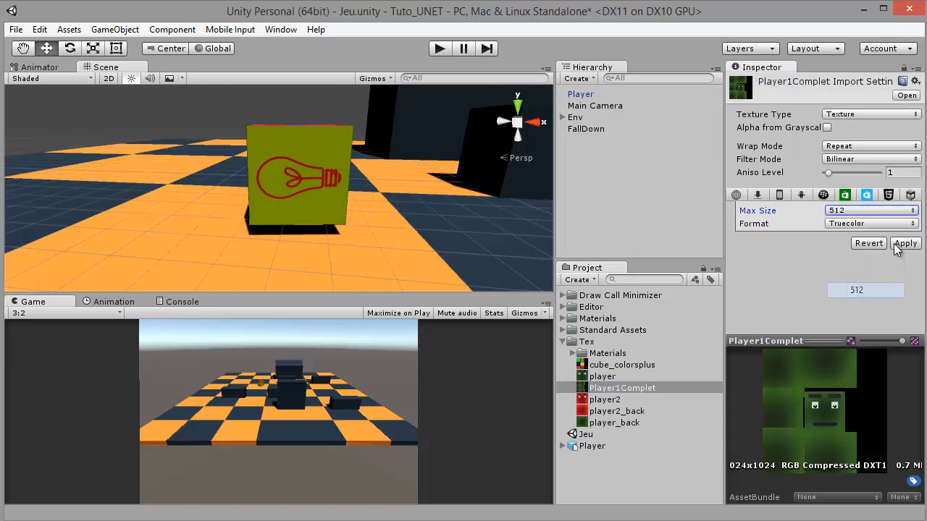
{"action": "left_click", "coordinate": [905, 243]}
Apply the Player1Complet texture to the Player cube in the scene and inspect how its face is oriented
{"action": "left_click_drag", "start_coordinate": [473, 293], "coordinate": [311, 199]}
{"action": "left_click_drag", "start_coordinate": [392, 150], "coordinate": [398, 190]}
{"action": "left_click_drag", "start_coordinate": [601, 136], "coordinate": [514, 129]}
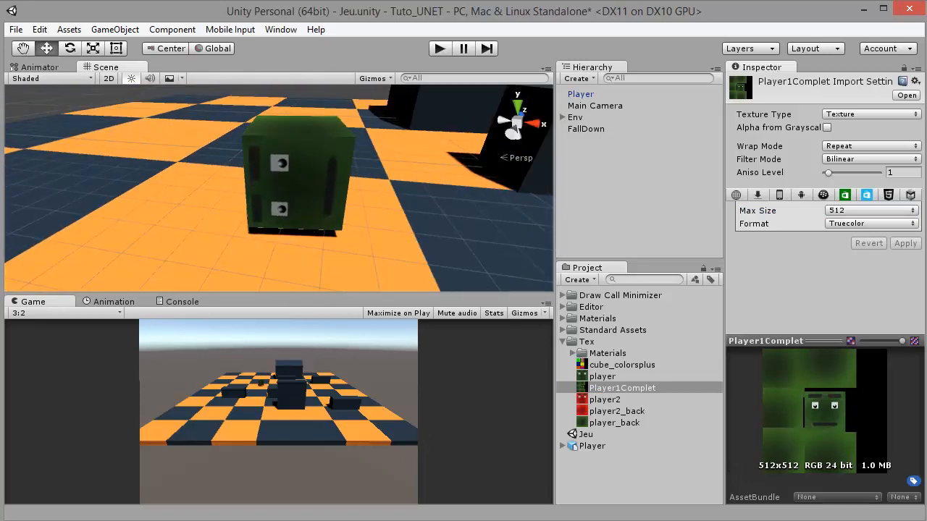
Switch to Photoshop and rotate the face layer (Calque 1) 90° clockwise within its tile
{"action": "key", "text": "alt+Tab"}
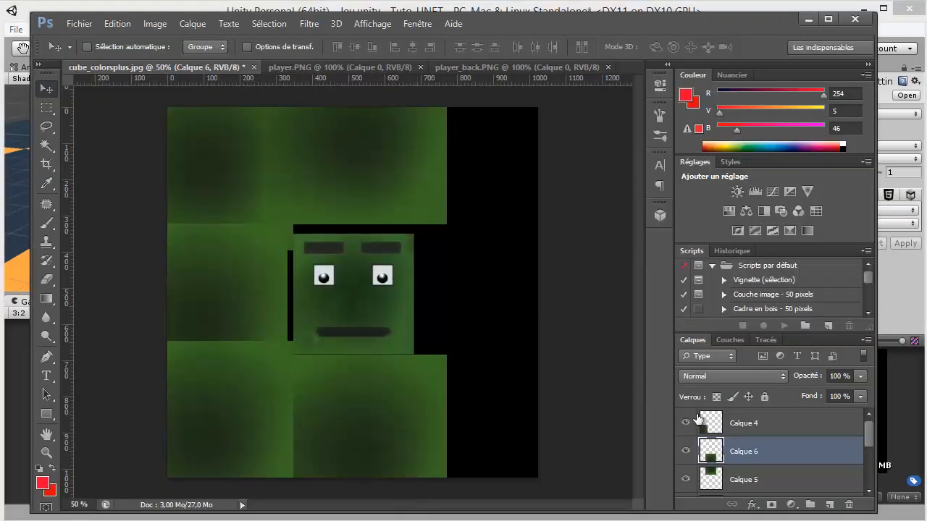
{"action": "scroll", "coordinate": [736, 450], "scroll_direction": "down", "scroll_amount": 3}
{"action": "left_click", "coordinate": [686, 454]}
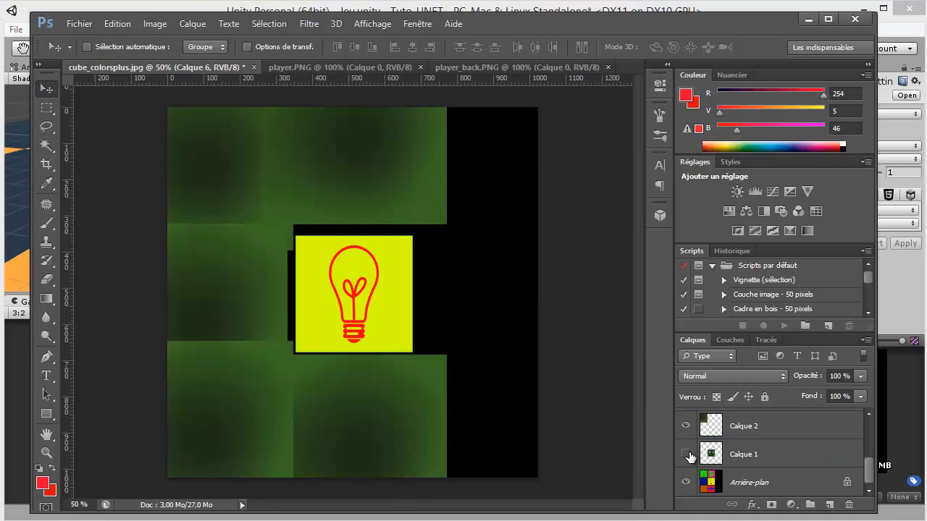
{"action": "left_click", "coordinate": [685, 454]}
{"action": "left_click", "coordinate": [753, 452]}
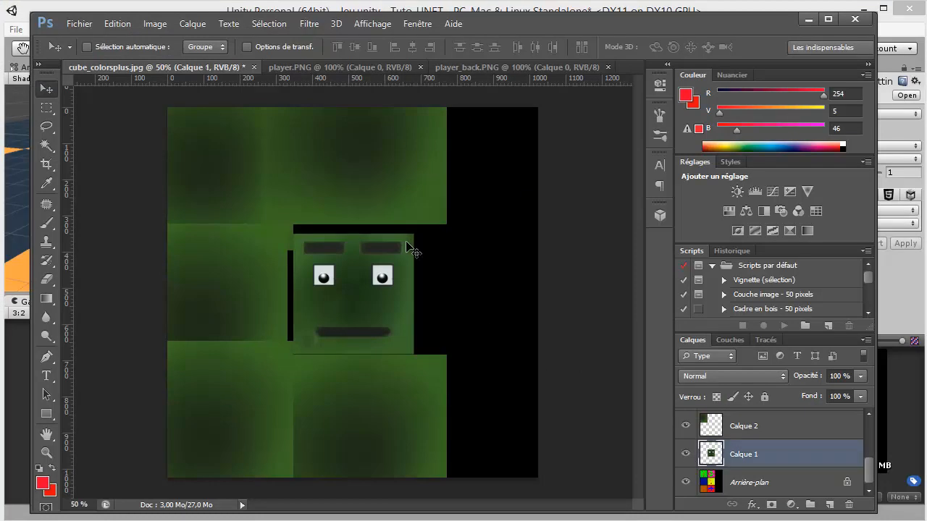
{"action": "key", "text": "alt+Tab"}
{"action": "key", "text": "alt+Tab"}
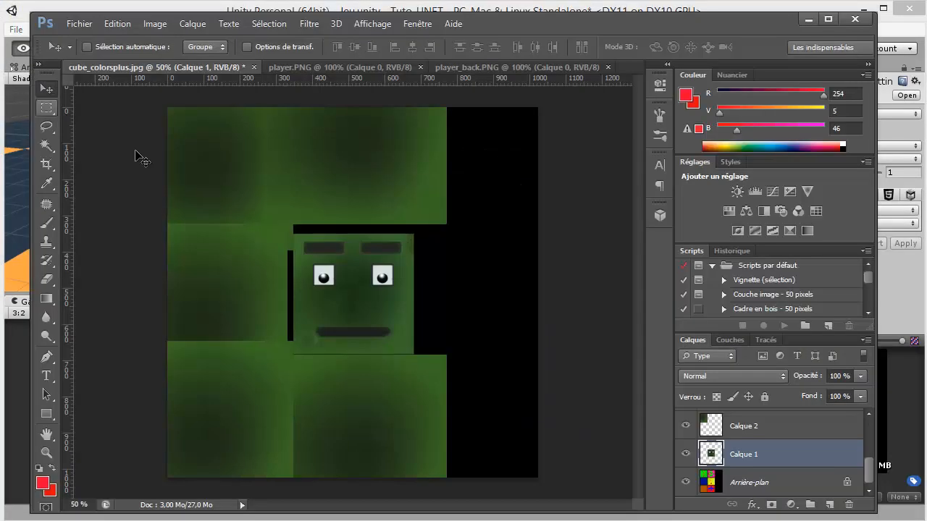
{"action": "key", "text": "ctrl+t"}
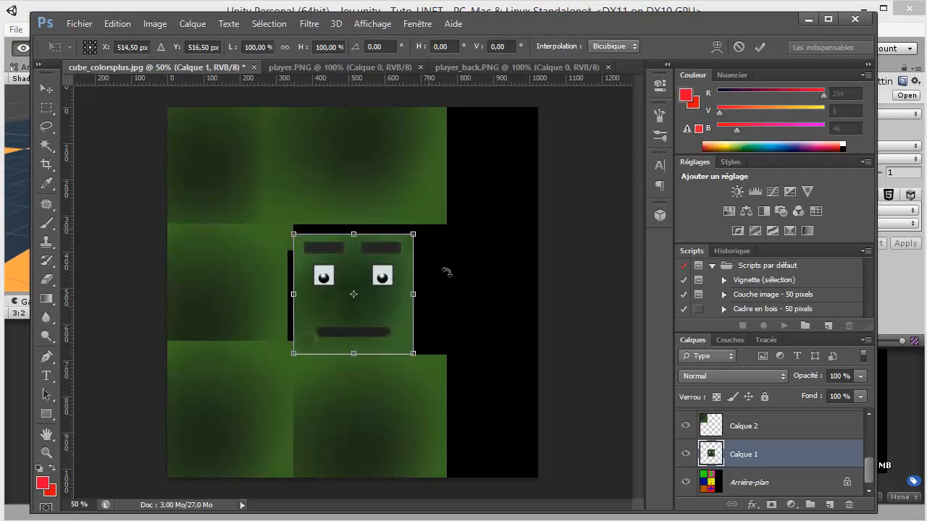
{"action": "left_click_drag", "start_coordinate": [447, 271], "coordinate": [446, 377]}
{"action": "key", "text": "Return"}
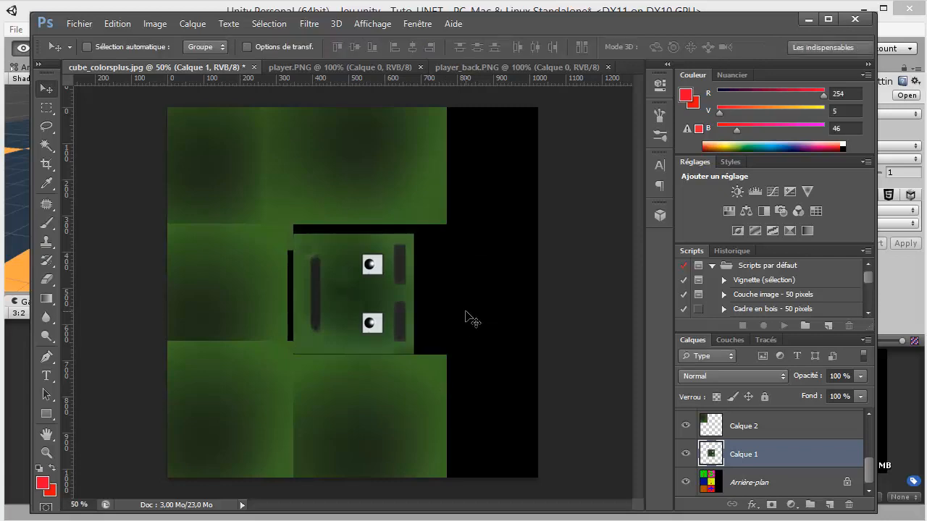
Save the corrected texture as a PNG copy, replacing the existing Player1Complet.PNG
{"action": "key", "text": "ctrl+shift+s"}
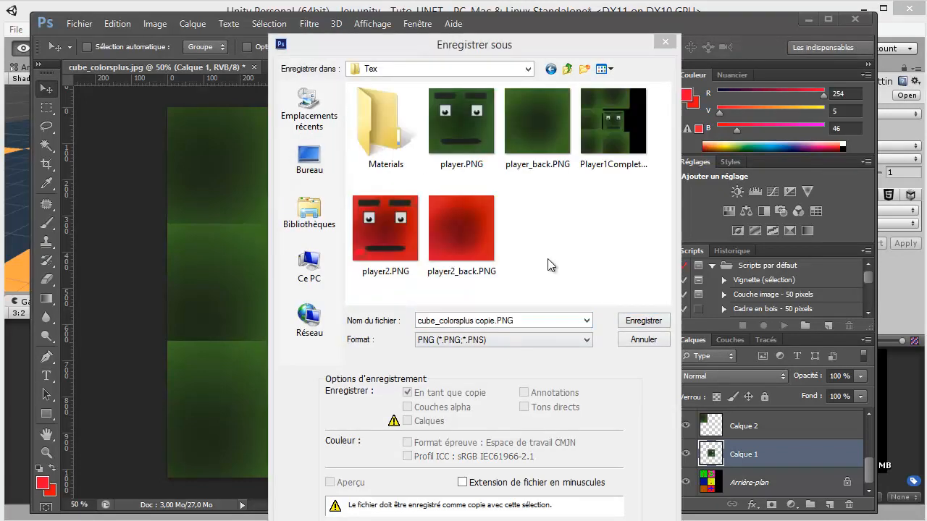
{"action": "left_click", "coordinate": [613, 127]}
{"action": "left_click", "coordinate": [642, 321]}
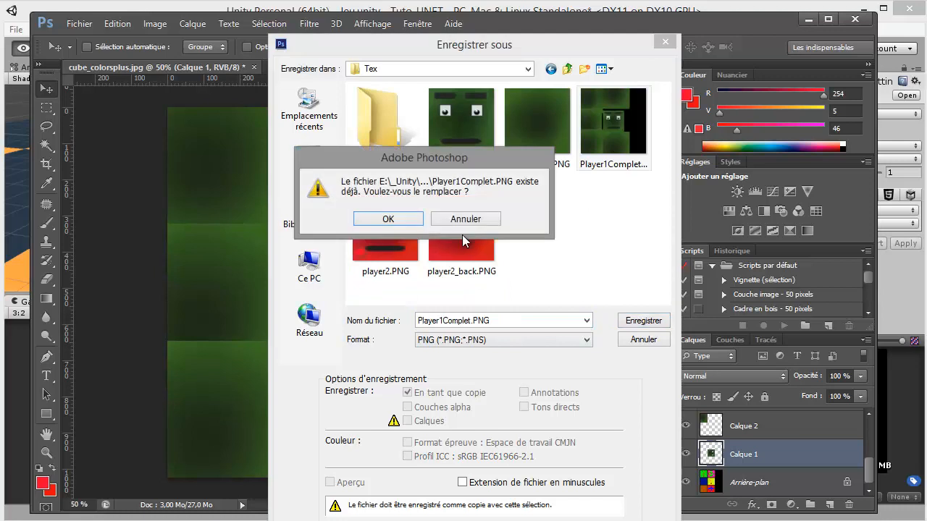
{"action": "left_click", "coordinate": [409, 221]}
{"action": "left_click", "coordinate": [769, 327]}
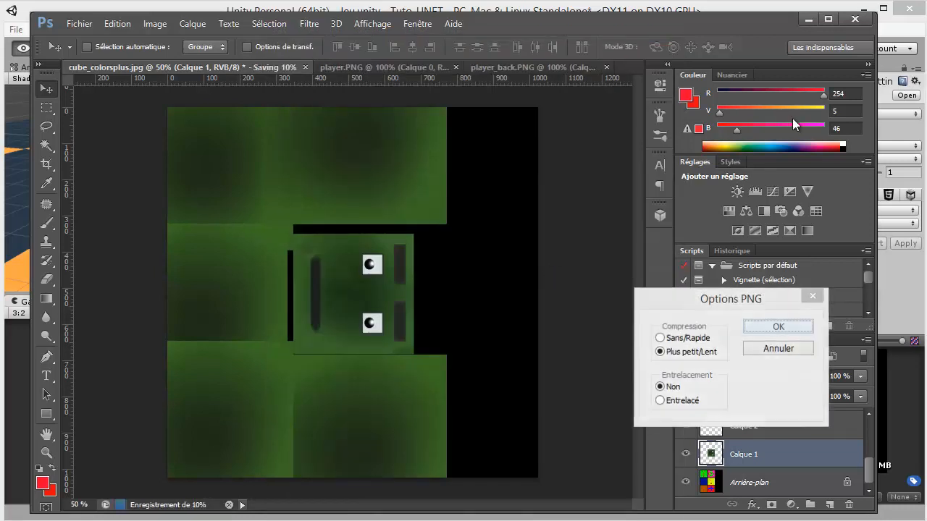
Close Photoshop without saving the changes to cube_colorsplus.jpg
{"action": "left_click", "coordinate": [855, 19]}
{"action": "left_click", "coordinate": [444, 228]}
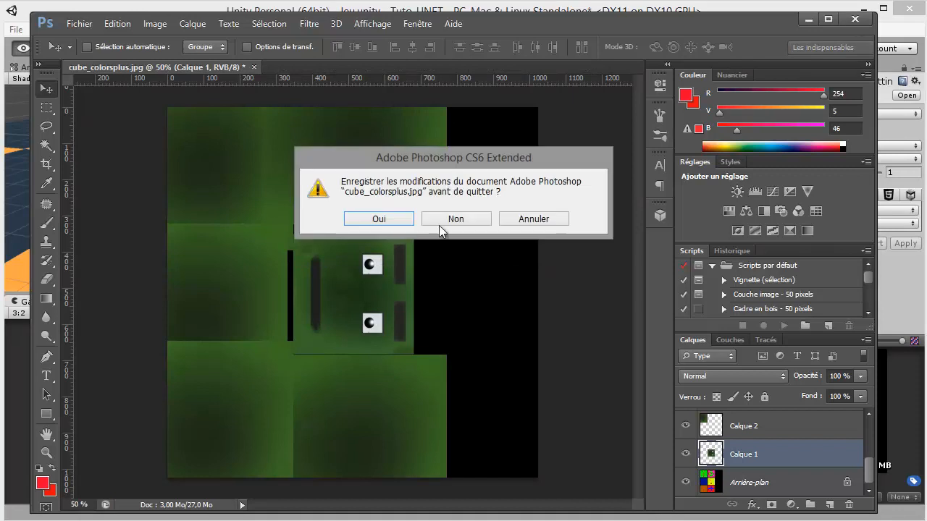
{"action": "left_click", "coordinate": [451, 216]}
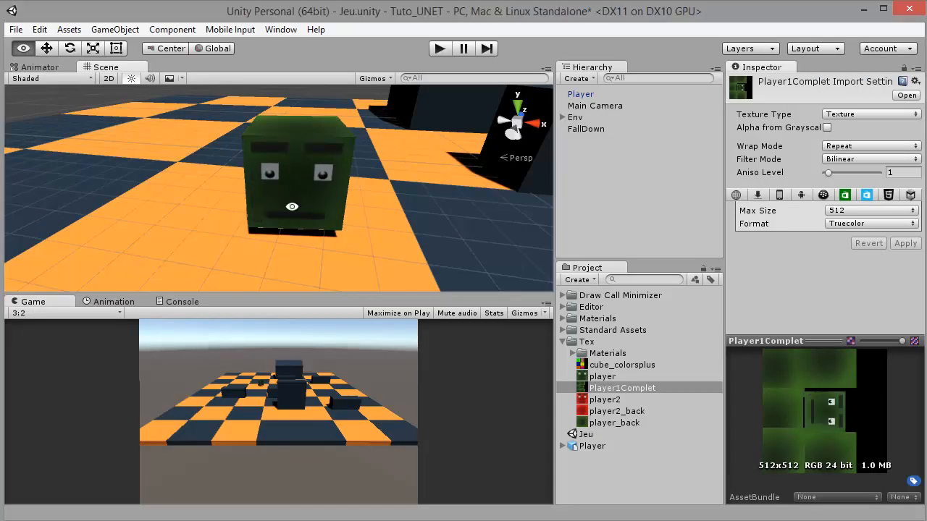
Inspect the textured Player cube in Unity and raise the intensity of Env's Directional Light to 1.92
{"action": "left_click_drag", "start_coordinate": [292, 206], "coordinate": [414, 176]}
{"action": "scroll", "coordinate": [414, 176], "scroll_direction": "down", "scroll_amount": 4}
{"action": "left_click", "coordinate": [565, 118]}
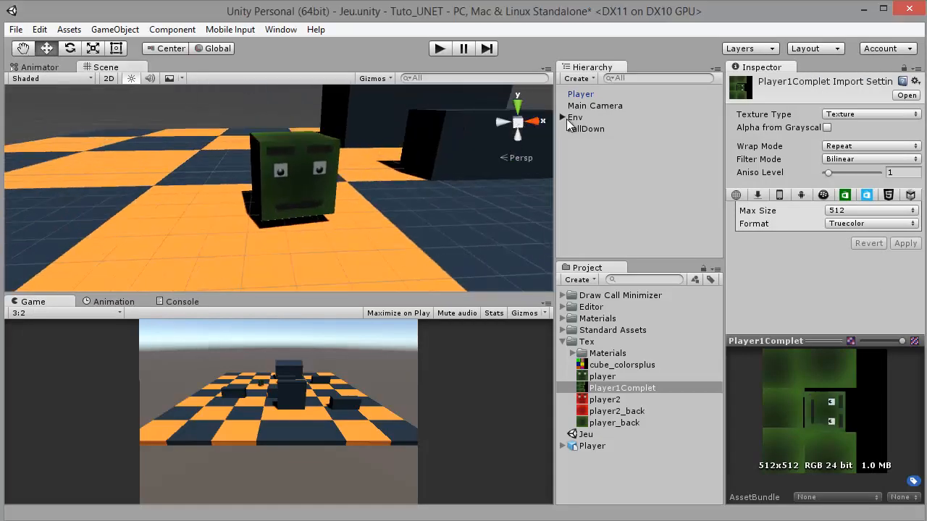
{"action": "left_click", "coordinate": [605, 152]}
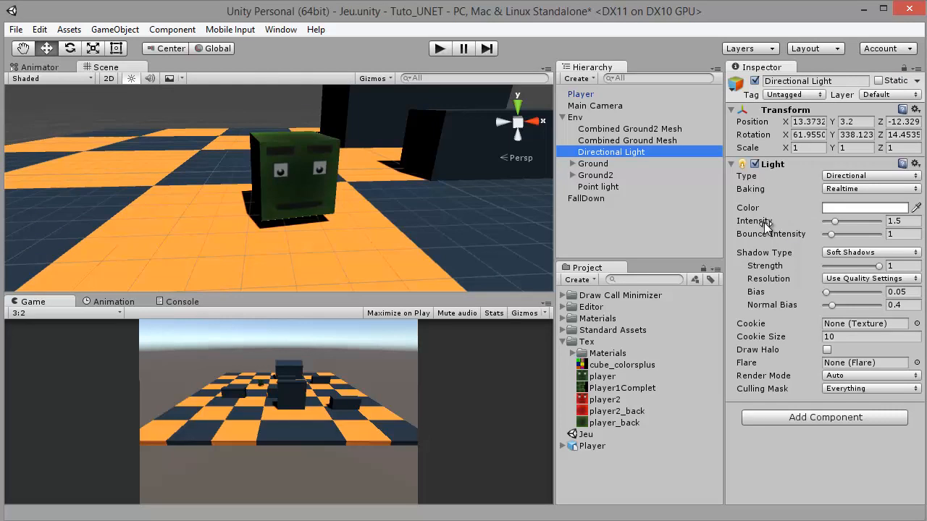
{"action": "left_click_drag", "start_coordinate": [768, 221], "coordinate": [781, 221]}
{"action": "scroll", "coordinate": [278, 143], "scroll_direction": "down", "scroll_amount": 2}
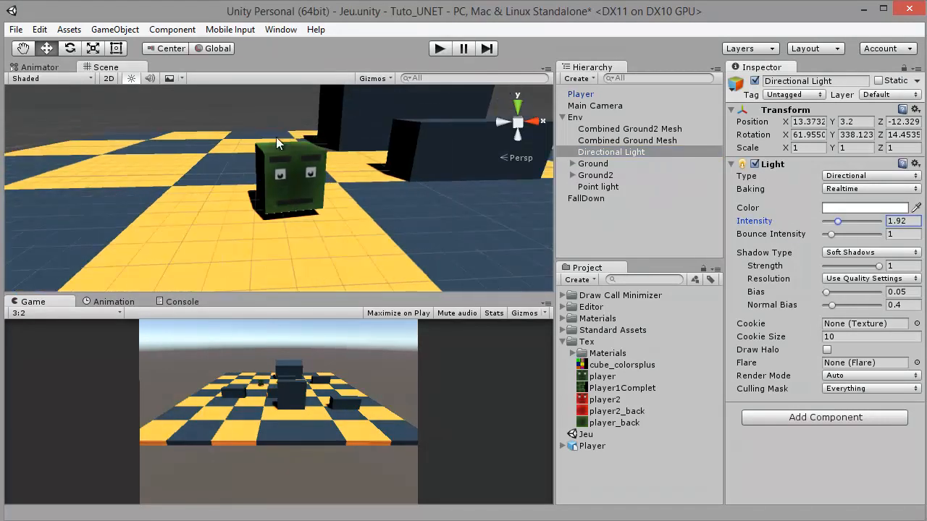
Rotate Env's Directional Light to about X 51.25, Y 343.75, Z 21.16
{"action": "scroll", "coordinate": [277, 143], "scroll_direction": "down", "scroll_amount": 1}
{"action": "key", "text": "f"}
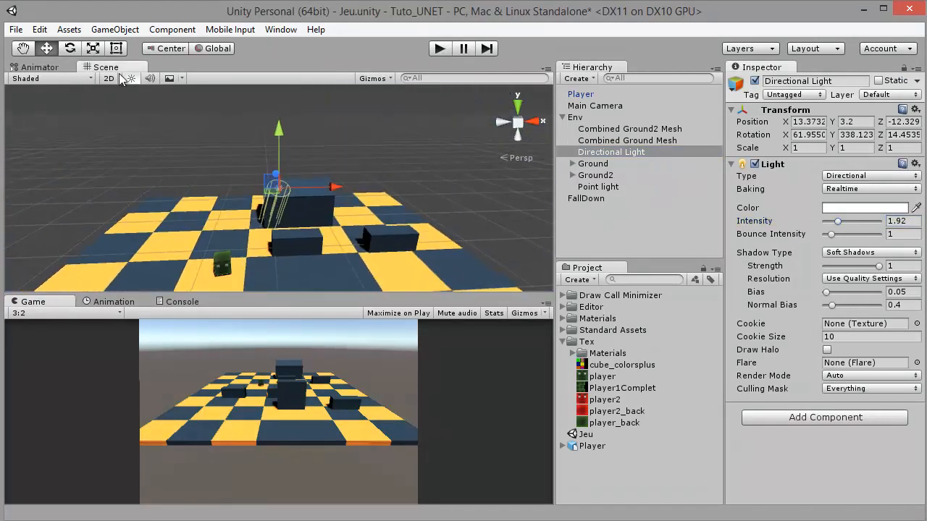
{"action": "left_click", "coordinate": [77, 50]}
{"action": "left_click_drag", "start_coordinate": [275, 151], "coordinate": [281, 164]}
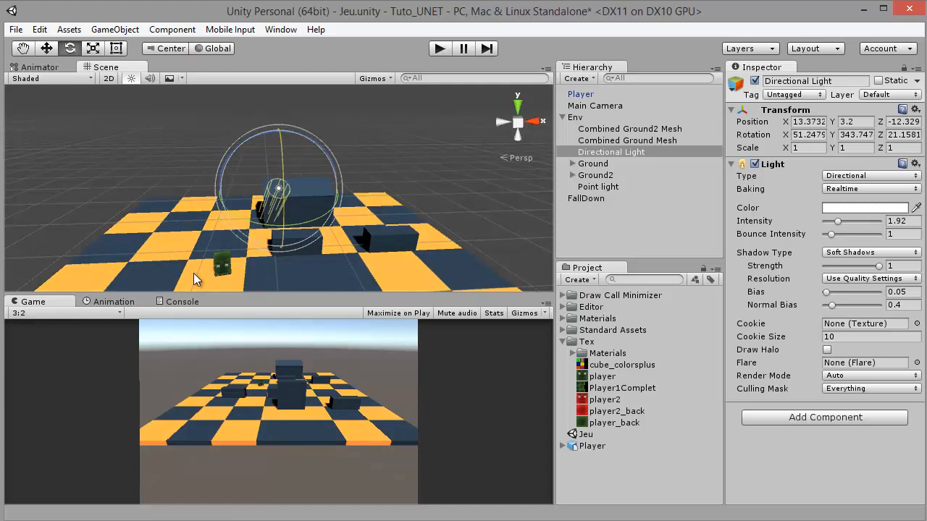
Examine the lighting on the Player cube from the side and the settings and range of Env's Point light
{"action": "left_click", "coordinate": [222, 265]}
{"action": "key", "text": "f"}
{"action": "left_click", "coordinate": [282, 106]}
{"action": "left_click_drag", "start_coordinate": [282, 108], "coordinate": [581, 183]}
{"action": "left_click", "coordinate": [577, 189]}
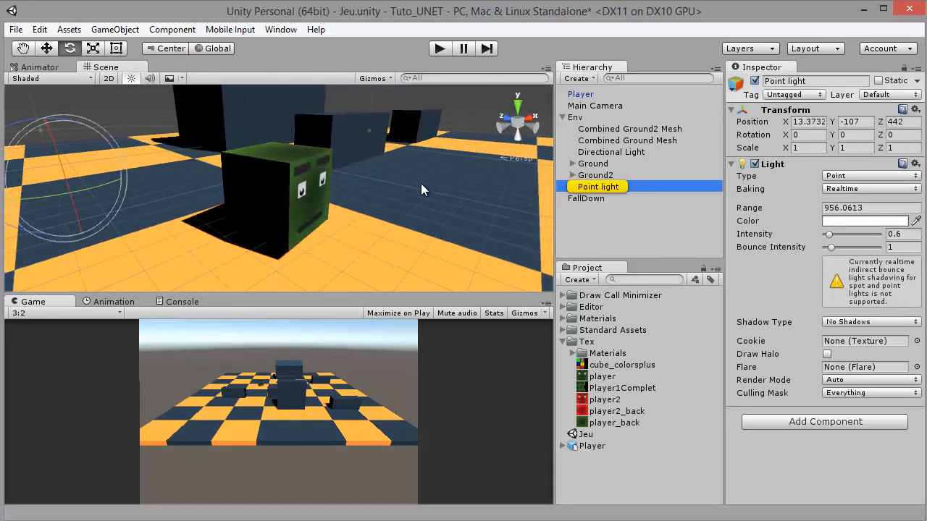
{"action": "key", "text": "f"}
{"action": "scroll", "coordinate": [288, 190], "scroll_direction": "up", "scroll_amount": 10}
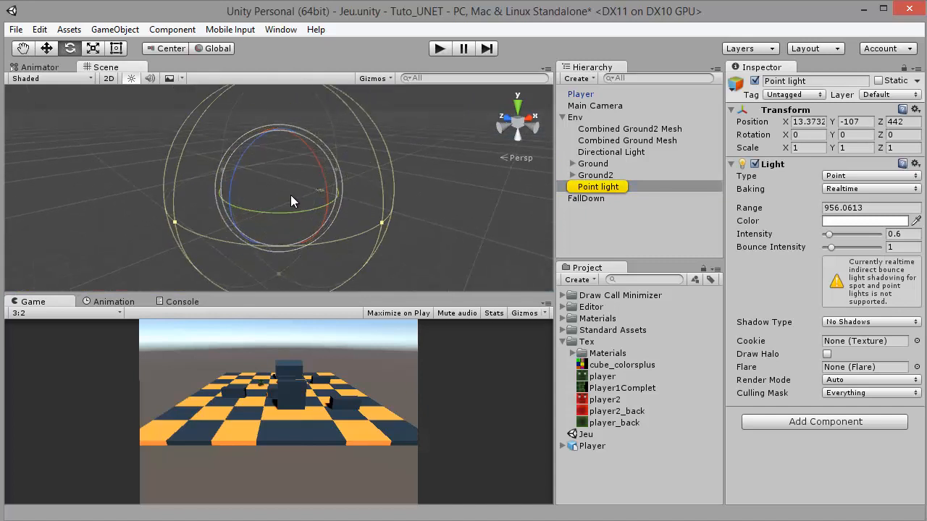
{"action": "left_click", "coordinate": [588, 176]}
Duplicate the Directional Light in Env and rotate the copy to about X -22, Y -169, Z -150
{"action": "left_click", "coordinate": [592, 150]}
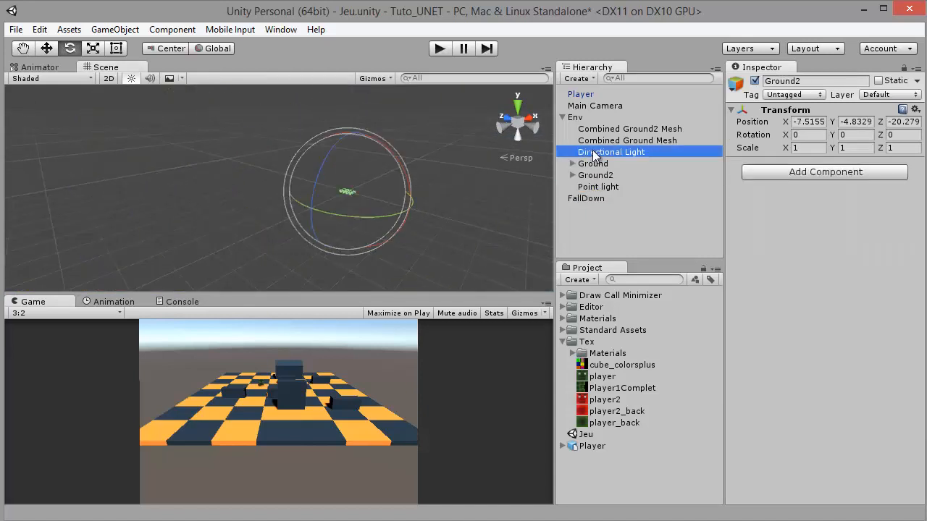
{"action": "key", "text": "f"}
{"action": "key", "text": "ctrl+d"}
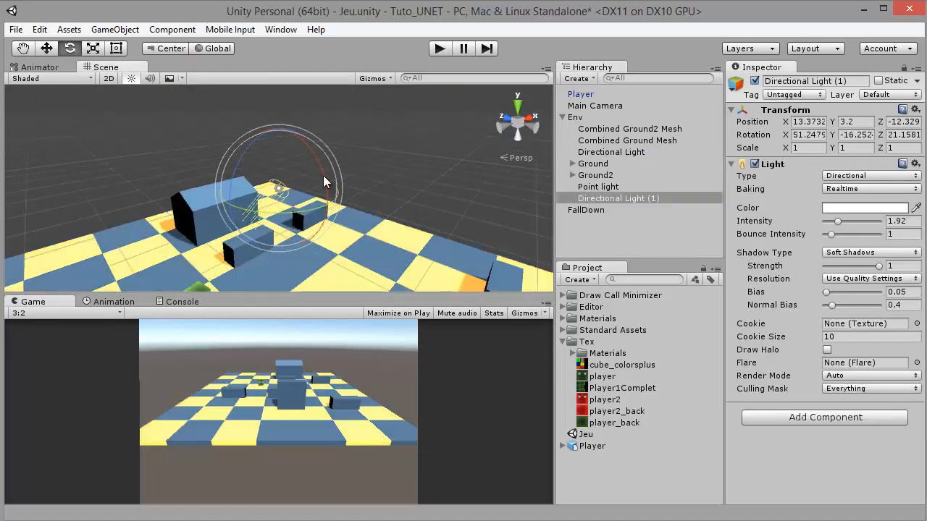
{"action": "left_click_drag", "start_coordinate": [324, 177], "coordinate": [15, 2]}
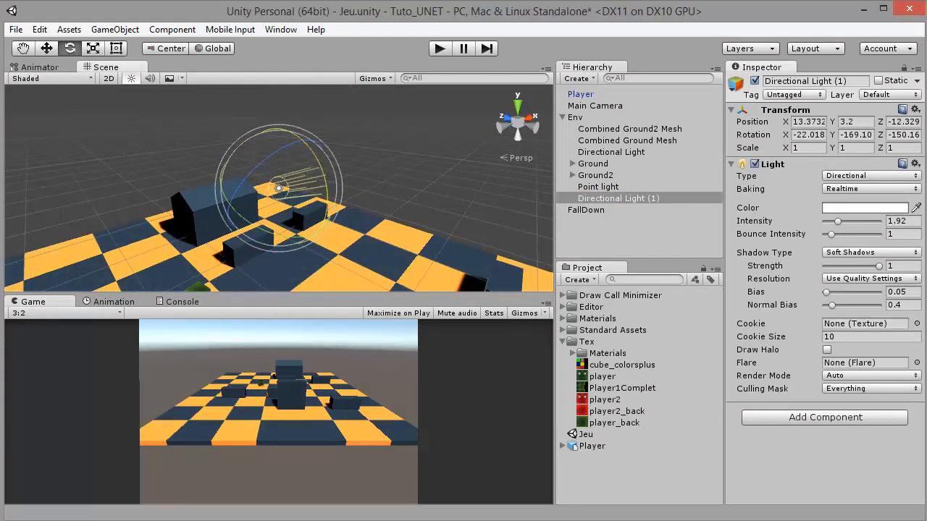
Lower the intensity of Directional Light (1) to 0.6 and save the scene
{"action": "left_click_drag", "start_coordinate": [836, 222], "coordinate": [829, 225]}
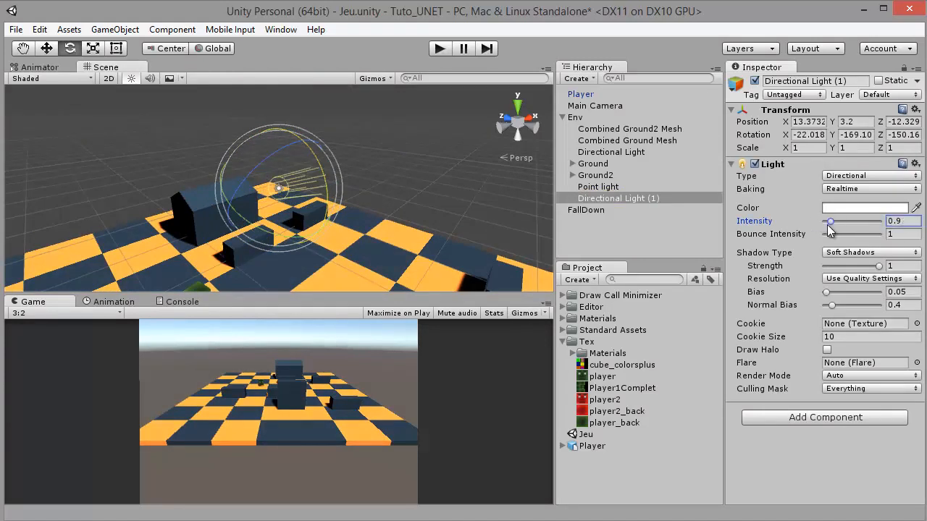
{"action": "key", "text": "ctrl+s"}
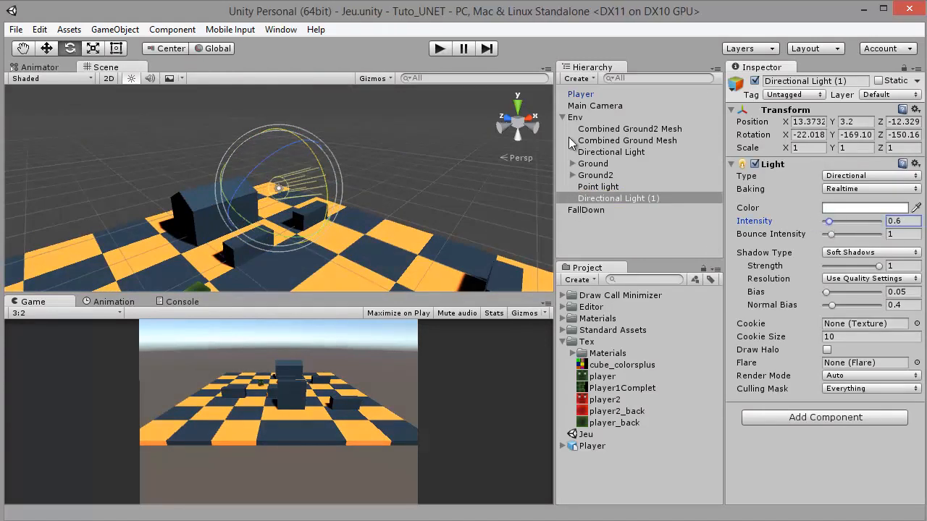
{"action": "left_click", "coordinate": [562, 117]}
Add a Cylinder in front of the Player cube and raise it above the cube to Y 3.59
{"action": "double_click", "coordinate": [577, 95]}
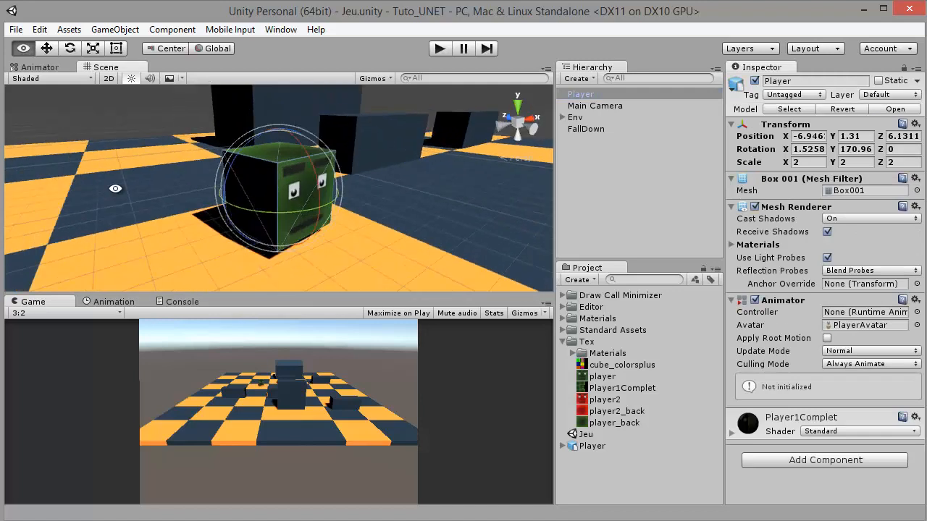
{"action": "left_click_drag", "start_coordinate": [116, 188], "coordinate": [273, 126]}
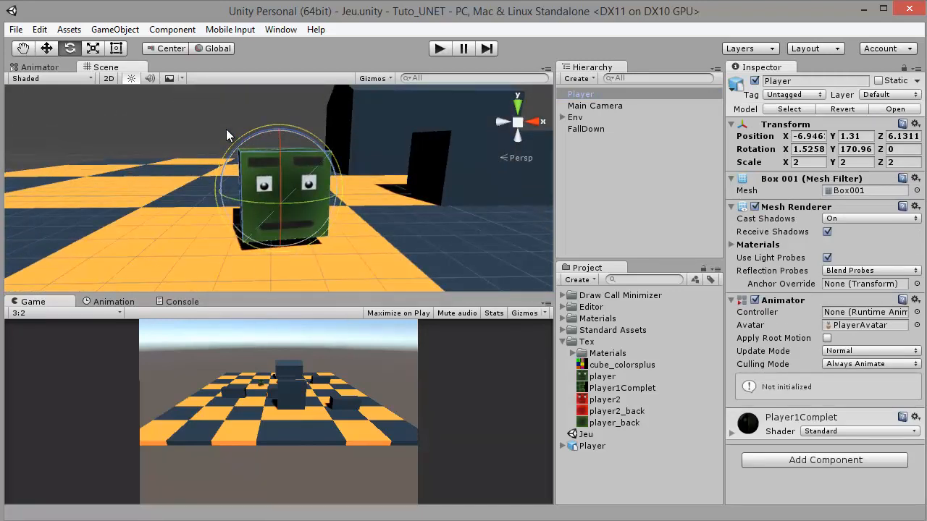
{"action": "left_click", "coordinate": [226, 130]}
{"action": "left_click", "coordinate": [115, 29]}
{"action": "mouse_move", "coordinate": [134, 81]}
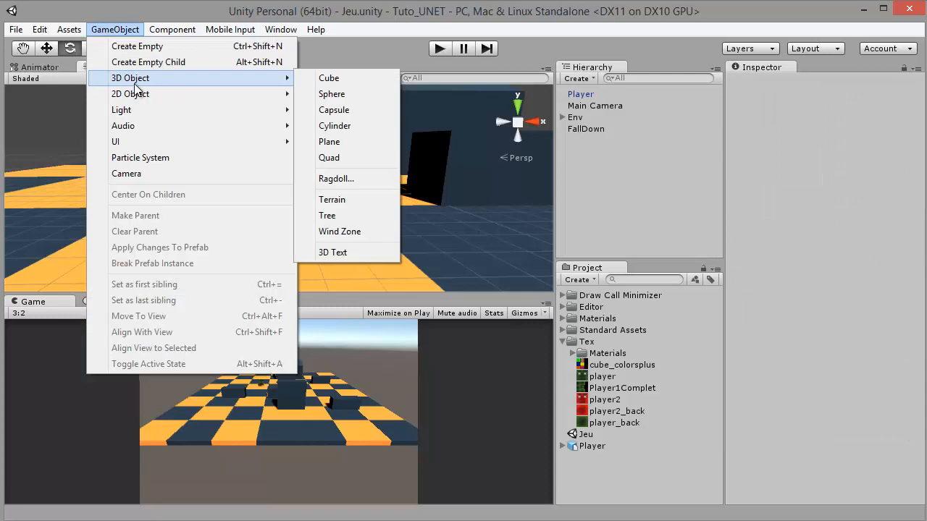
{"action": "left_click", "coordinate": [345, 131]}
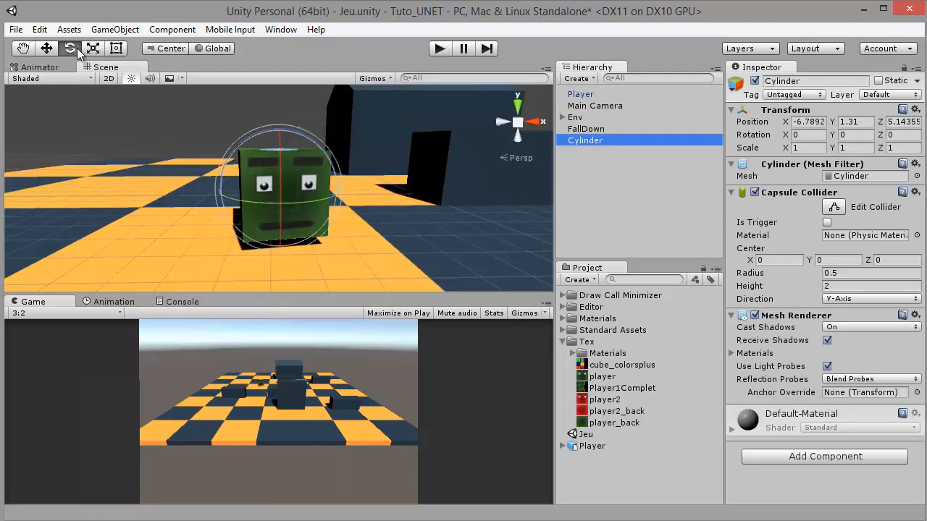
{"action": "key", "text": "w"}
{"action": "left_click_drag", "start_coordinate": [280, 130], "coordinate": [304, 73]}
{"action": "key", "text": "f"}
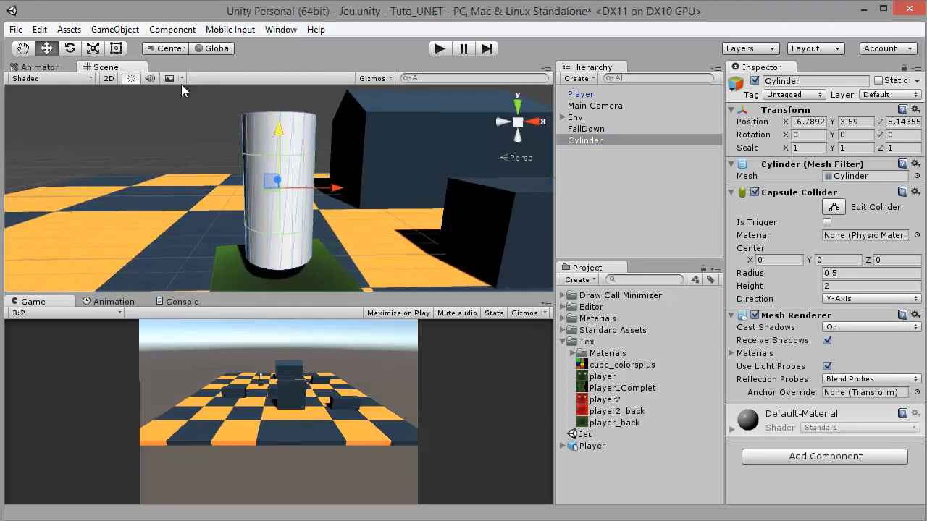
Scale the Cylinder down to a thin rod, about 0.24 in X and Z
{"action": "left_click", "coordinate": [92, 48]}
{"action": "left_click_drag", "start_coordinate": [271, 194], "coordinate": [236, 219]}
{"action": "left_click_drag", "start_coordinate": [282, 134], "coordinate": [321, 22]}
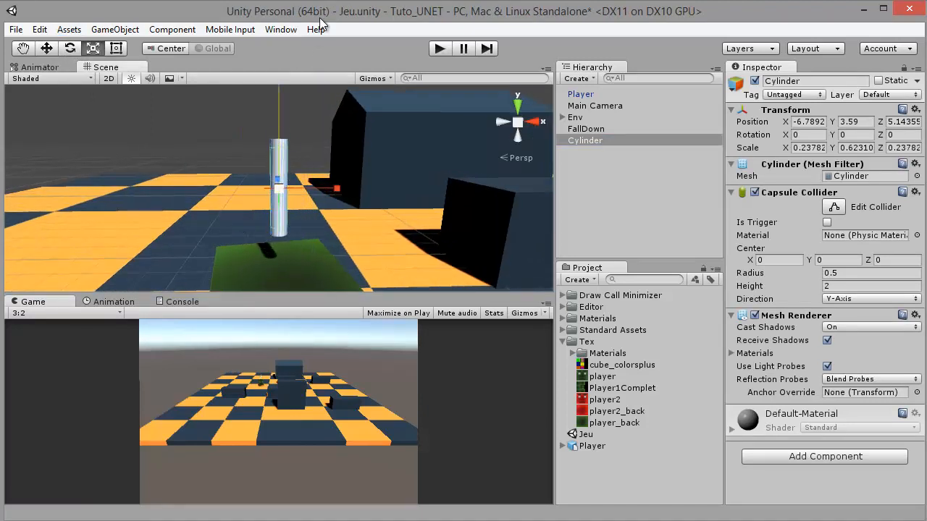
Rotate the Cylinder by about 90° so it lies horizontally and make it a child of Player
{"action": "left_click", "coordinate": [70, 49]}
{"action": "left_click_drag", "start_coordinate": [253, 163], "coordinate": [464, 173], "text": "alt"}
{"action": "left_click_drag", "start_coordinate": [269, 148], "coordinate": [299, 261]}
{"action": "left_click_drag", "start_coordinate": [583, 133], "coordinate": [580, 95]}
Reset the Cylinder's local position and rotation to 0 on all axes
{"action": "left_click", "coordinate": [866, 121]}
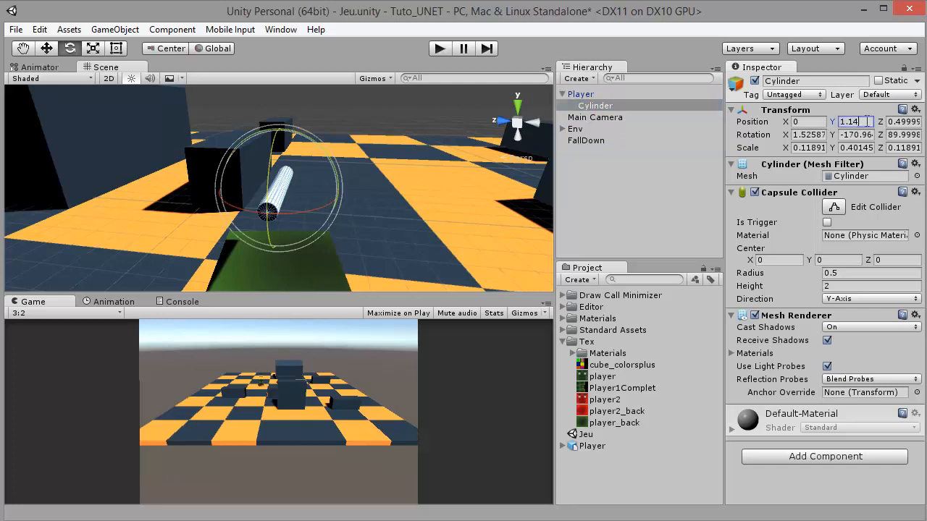
{"action": "type", "text": "0"}
{"action": "key", "text": "Tab"}
{"action": "type", "text": "0"}
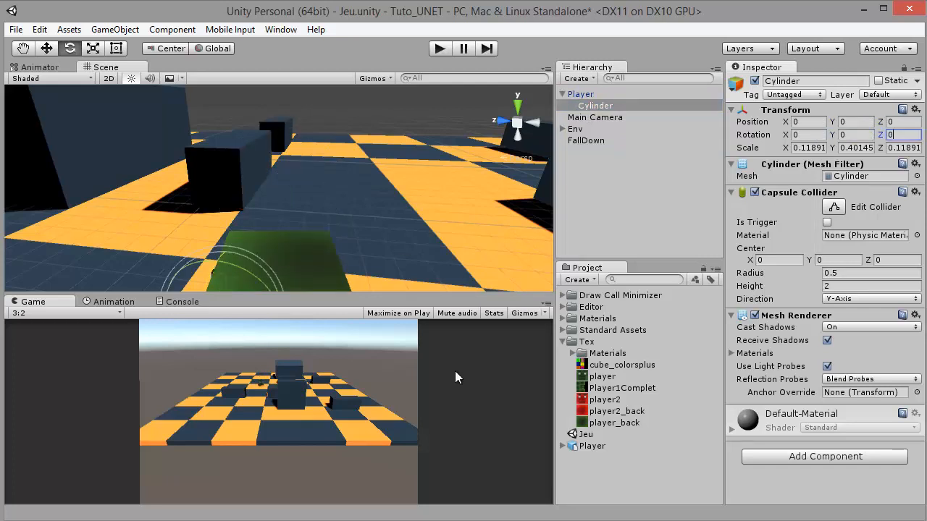
Rotate the Cylinder so it lies across the Player cube, at about X 9.04, Y -0.01, Z 90
{"action": "left_click", "coordinate": [587, 109]}
{"action": "key", "text": "f"}
{"action": "left_click_drag", "start_coordinate": [374, 178], "coordinate": [238, 194], "text": "alt"}
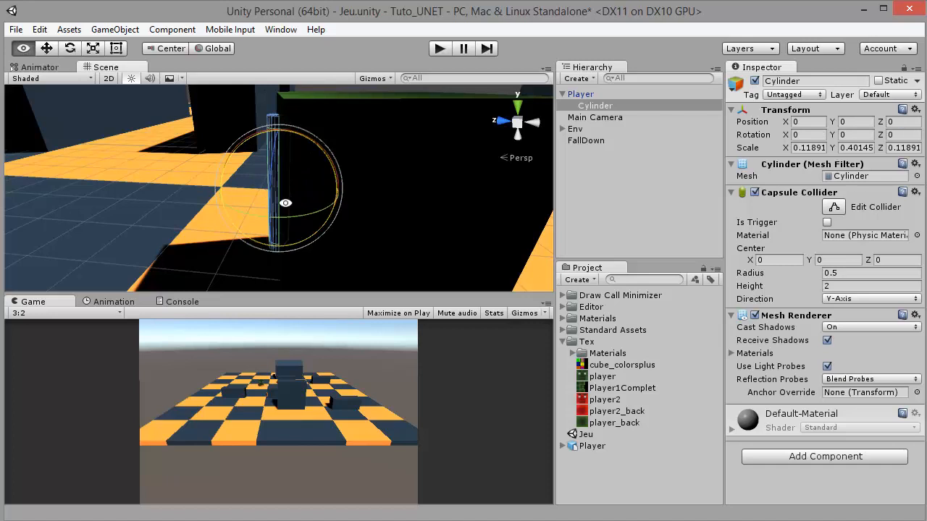
{"action": "left_click_drag", "start_coordinate": [279, 171], "coordinate": [432, 190], "text": "alt"}
{"action": "left_click_drag", "start_coordinate": [310, 189], "coordinate": [219, 9]}
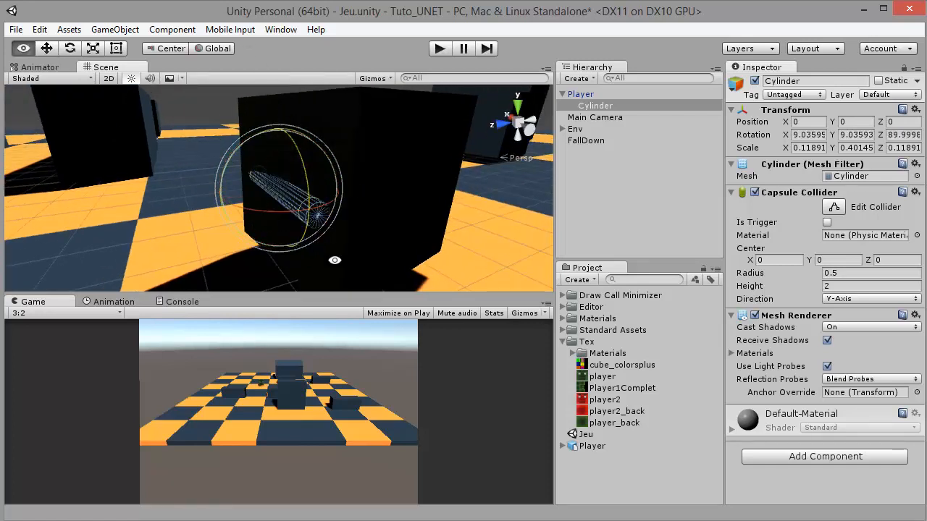
{"action": "left_click_drag", "start_coordinate": [333, 259], "coordinate": [312, 206], "text": "alt"}
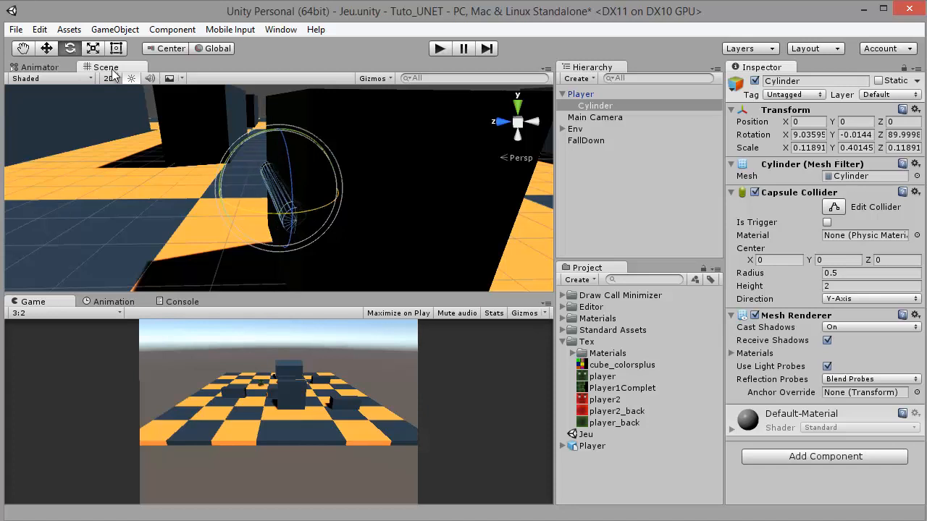
Stretch the Cylinder lengthwise to a Y scale of about 0.77 so it sticks out on both sides of the cube
{"action": "left_click", "coordinate": [98, 53]}
{"action": "key", "text": "f"}
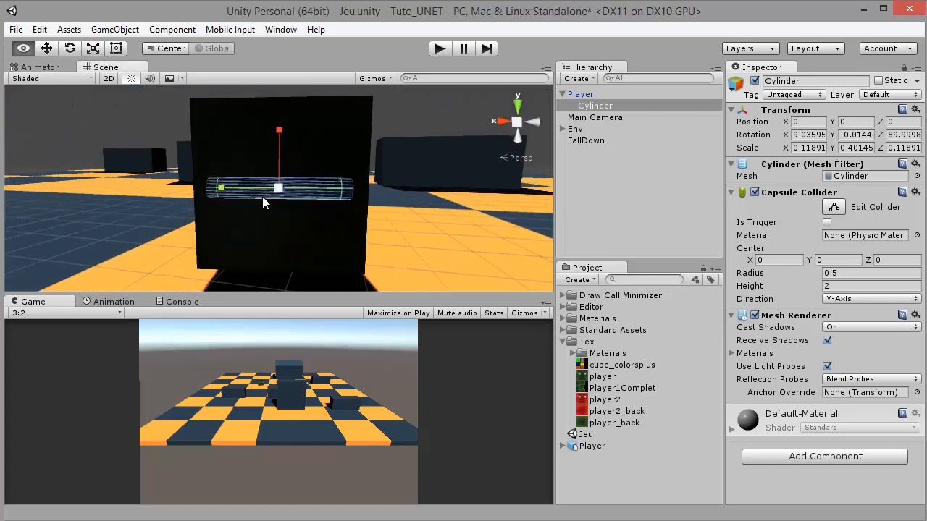
{"action": "left_click_drag", "start_coordinate": [221, 189], "coordinate": [179, 190]}
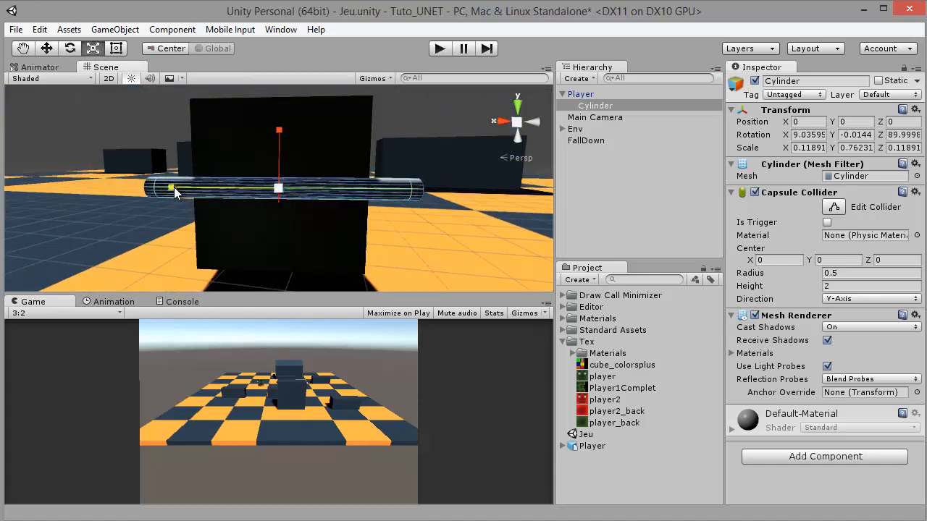
Move the Cylinder up and towards the Player's face, to local position X 0, Y 0.308, Z 0.825
{"action": "left_click", "coordinate": [53, 51]}
{"action": "left_click_drag", "start_coordinate": [302, 153], "coordinate": [43, 231]}
{"action": "left_click_drag", "start_coordinate": [265, 192], "coordinate": [380, 169]}
{"action": "left_click_drag", "start_coordinate": [369, 215], "coordinate": [362, 167]}
{"action": "left_click_drag", "start_coordinate": [345, 136], "coordinate": [362, 138]}
{"action": "scroll", "coordinate": [404, 163], "scroll_direction": "down", "scroll_amount": 5}
{"action": "left_click_drag", "start_coordinate": [405, 163], "coordinate": [79, 101]}
{"action": "left_click_drag", "start_coordinate": [346, 234], "coordinate": [395, 213]}
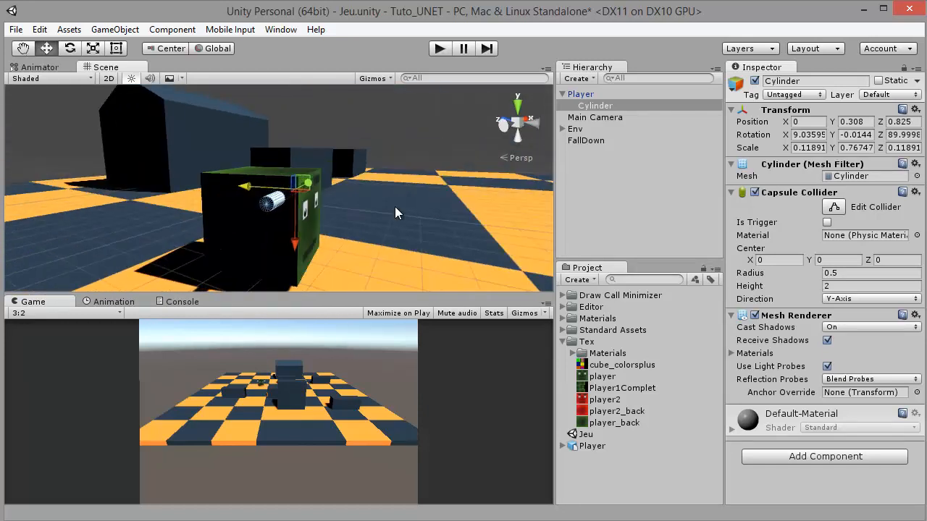
Apply the player2_back texture to the Cylinder
{"action": "left_click", "coordinate": [752, 421]}
{"action": "left_click_drag", "start_coordinate": [456, 201], "coordinate": [579, 388]}
{"action": "left_click_drag", "start_coordinate": [416, 226], "coordinate": [546, 337]}
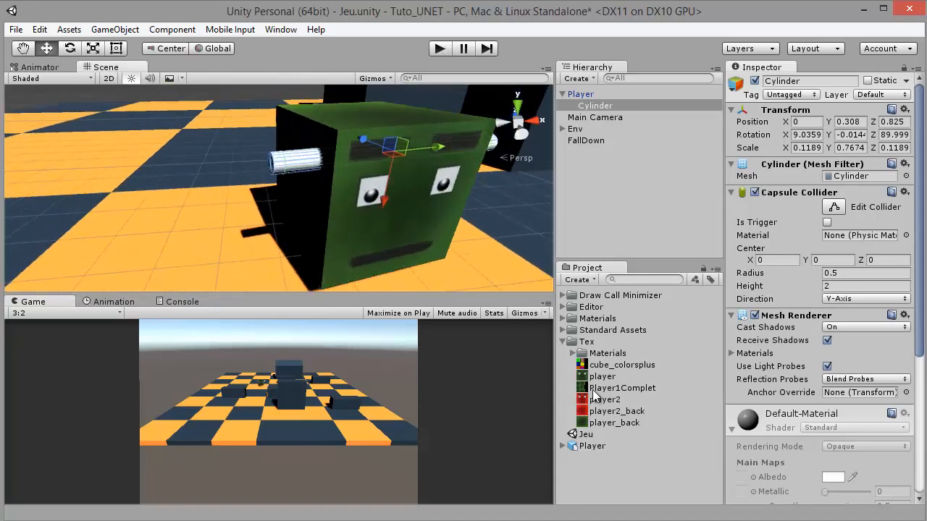
{"action": "left_click_drag", "start_coordinate": [611, 411], "coordinate": [293, 171]}
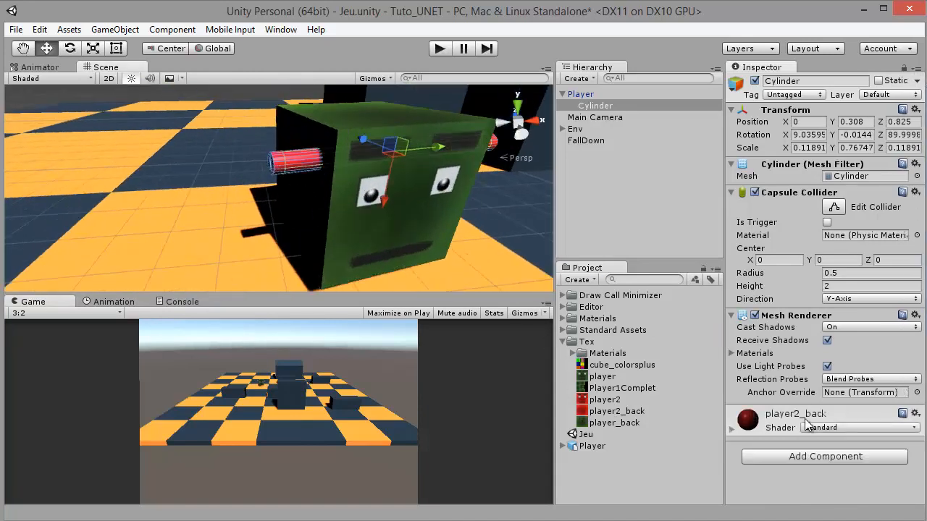
Change the shader of the Cylinder's player2_back material to Legacy Shaders/Diffuse
{"action": "left_click", "coordinate": [732, 432]}
{"action": "left_click", "coordinate": [822, 429]}
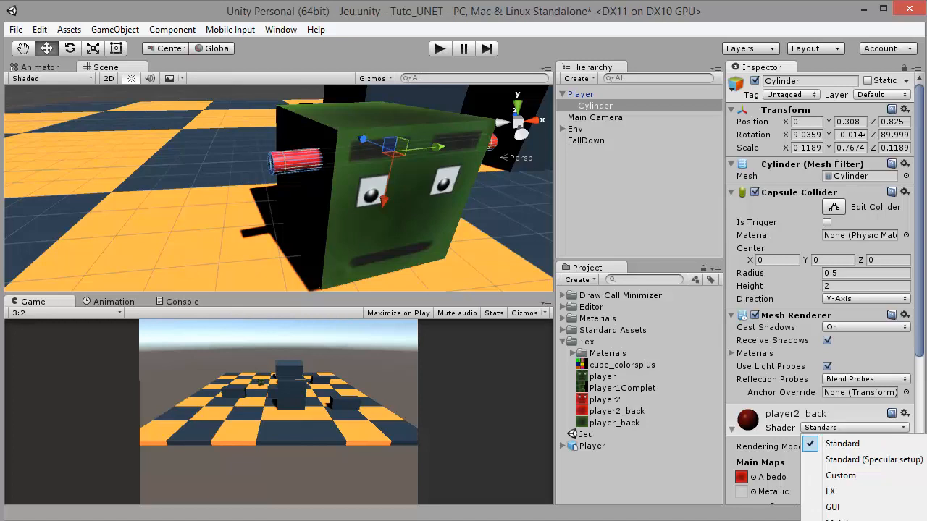
{"action": "left_click", "coordinate": [876, 515]}
{"action": "scroll", "coordinate": [834, 437], "scroll_direction": "down", "scroll_amount": 2}
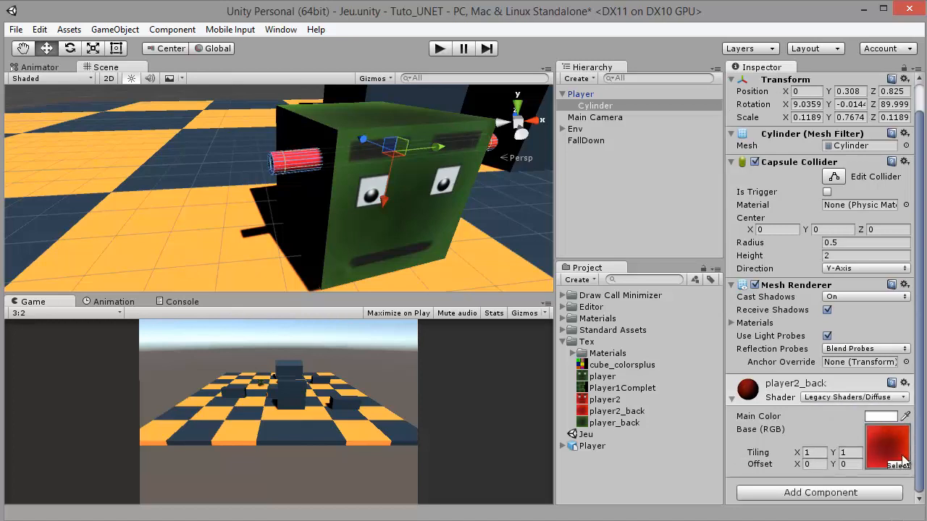
Set the base texture of the Cylinder's material to None
{"action": "left_click", "coordinate": [900, 465]}
{"action": "scroll", "coordinate": [469, 207], "scroll_direction": "up", "scroll_amount": 1}
{"action": "left_click", "coordinate": [469, 208]}
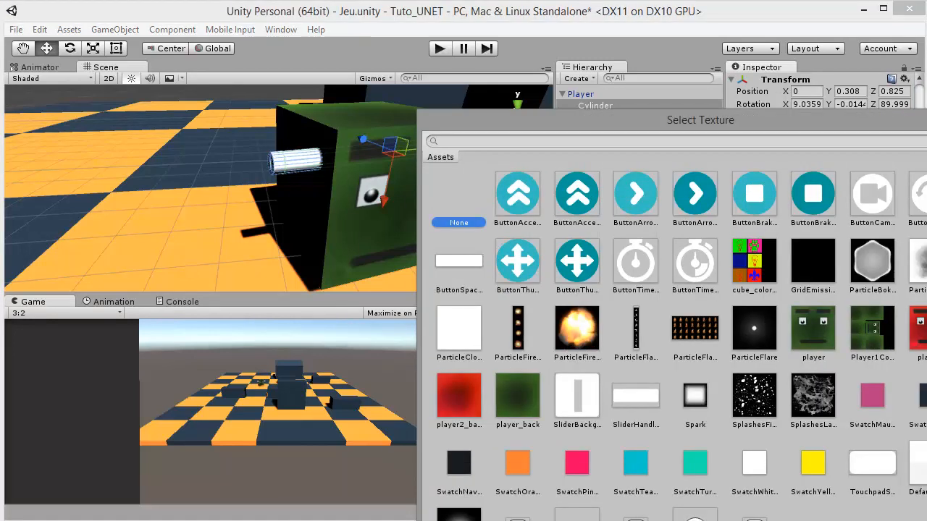
{"action": "left_click", "coordinate": [926, 115]}
Set the main color of the Cylinder's material to a dark yellow-brown
{"action": "left_click", "coordinate": [882, 417]}
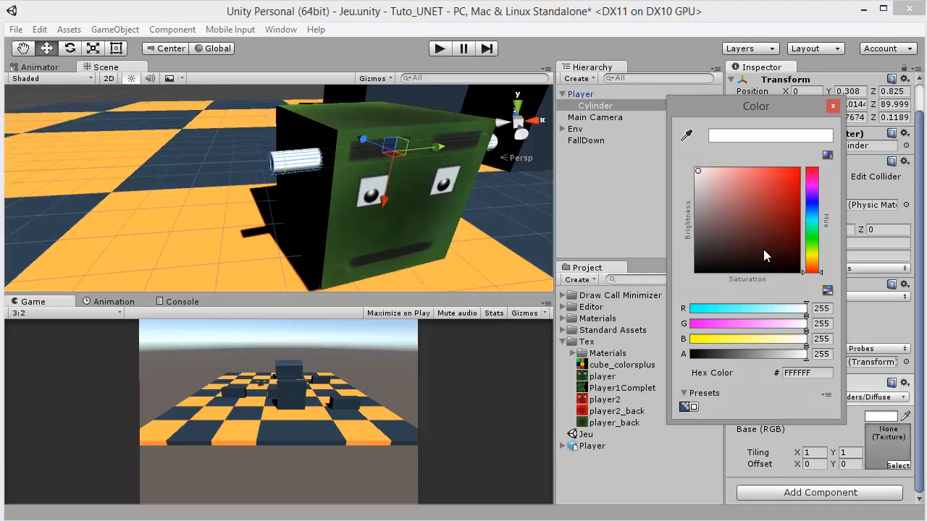
{"action": "left_click", "coordinate": [761, 237]}
{"action": "left_click_drag", "start_coordinate": [811, 210], "coordinate": [817, 182]}
{"action": "left_click", "coordinate": [726, 229]}
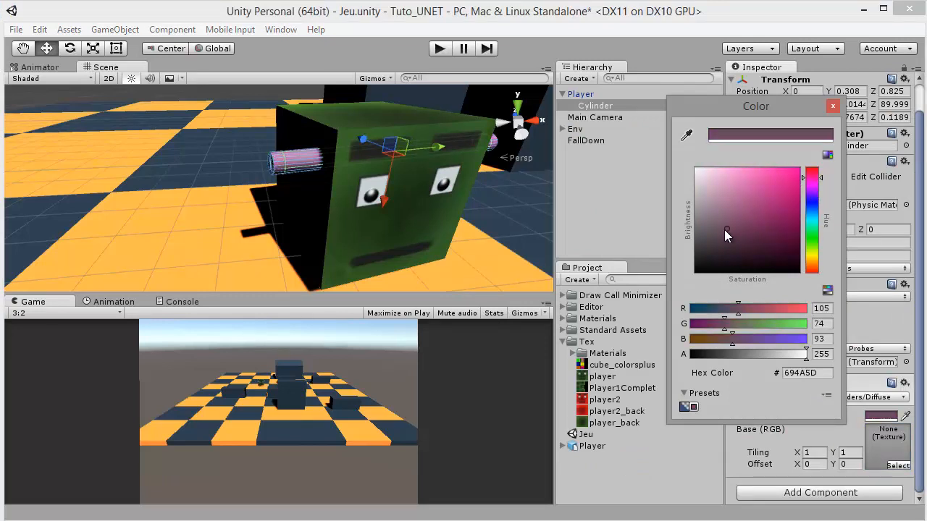
{"action": "left_click_drag", "start_coordinate": [811, 260], "coordinate": [814, 262]}
{"action": "left_click_drag", "start_coordinate": [789, 226], "coordinate": [789, 247]}
{"action": "left_click", "coordinate": [813, 260]}
Check the Player cube with its side rods from the front and save the scene
{"action": "left_click_drag", "start_coordinate": [345, 214], "coordinate": [389, 235]}
{"action": "left_click", "coordinate": [460, 237]}
{"action": "scroll", "coordinate": [171, 189], "scroll_direction": "down", "scroll_amount": 3}
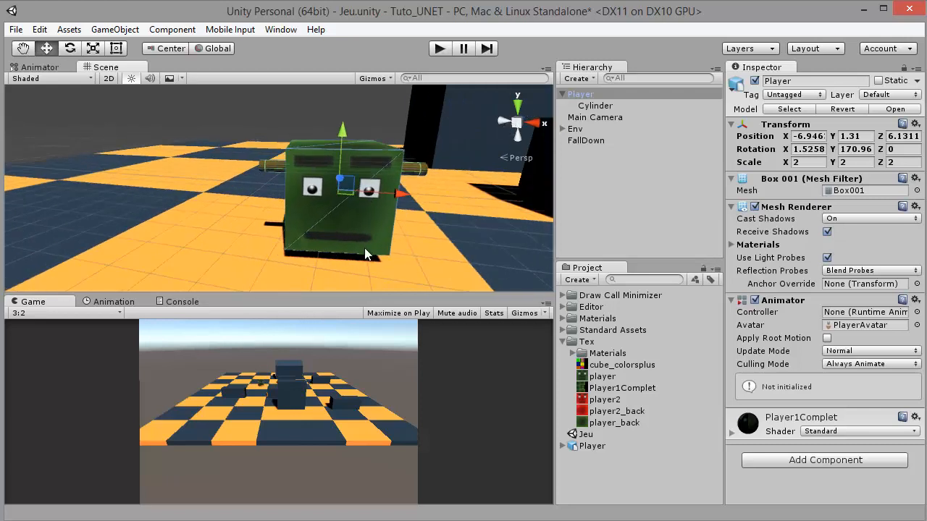
{"action": "key", "text": "ctrl+s"}
{"action": "left_click_drag", "start_coordinate": [288, 223], "coordinate": [319, 217]}
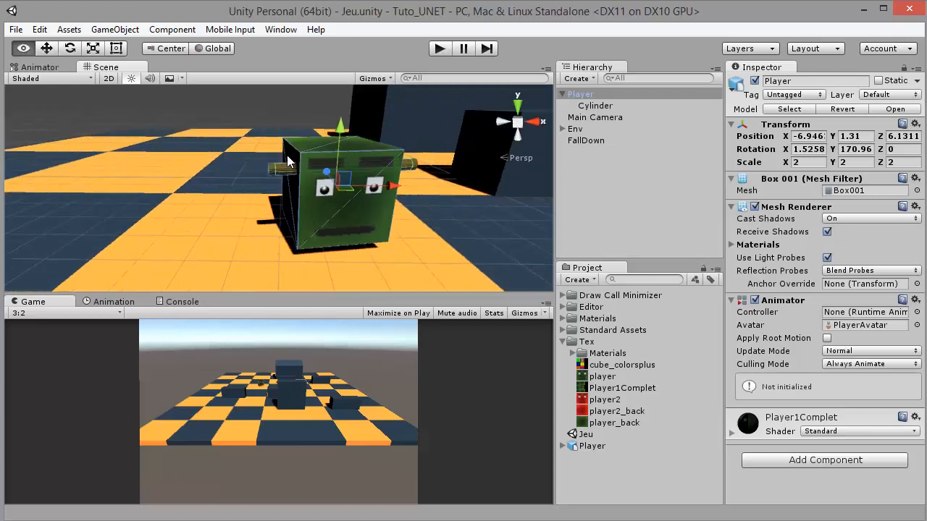
Add a 3D cube to the scene as a child of Player and rename it Gun
{"action": "left_click", "coordinate": [116, 30]}
{"action": "mouse_move", "coordinate": [221, 80]}
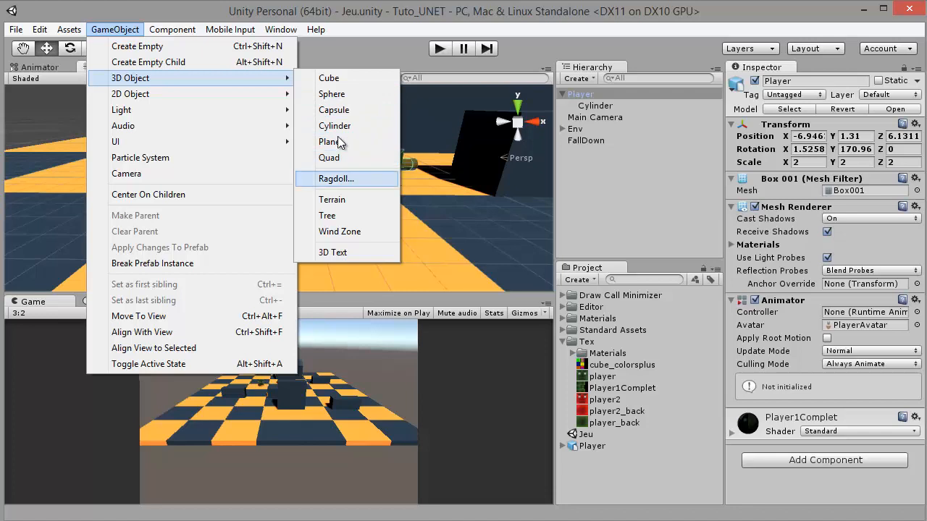
{"action": "left_click", "coordinate": [329, 78]}
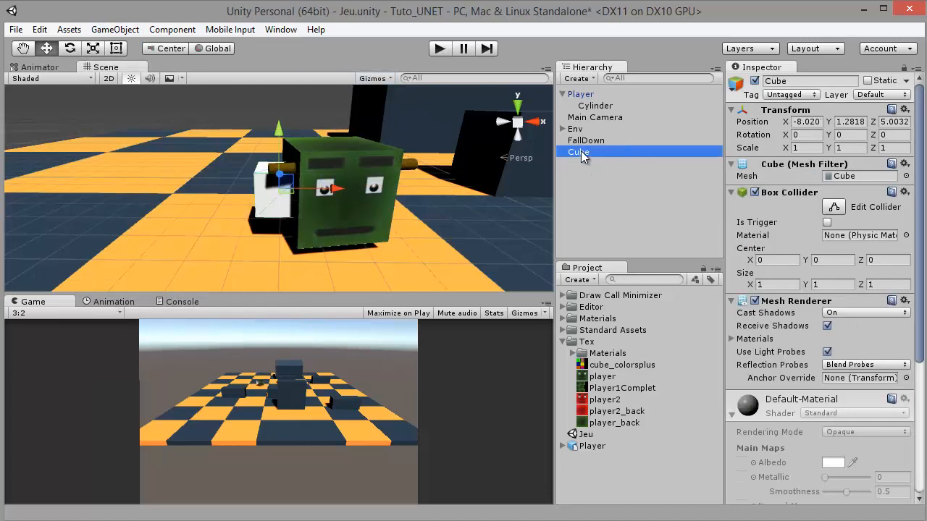
{"action": "left_click_drag", "start_coordinate": [588, 135], "coordinate": [589, 95]}
{"action": "left_click", "coordinate": [621, 120]}
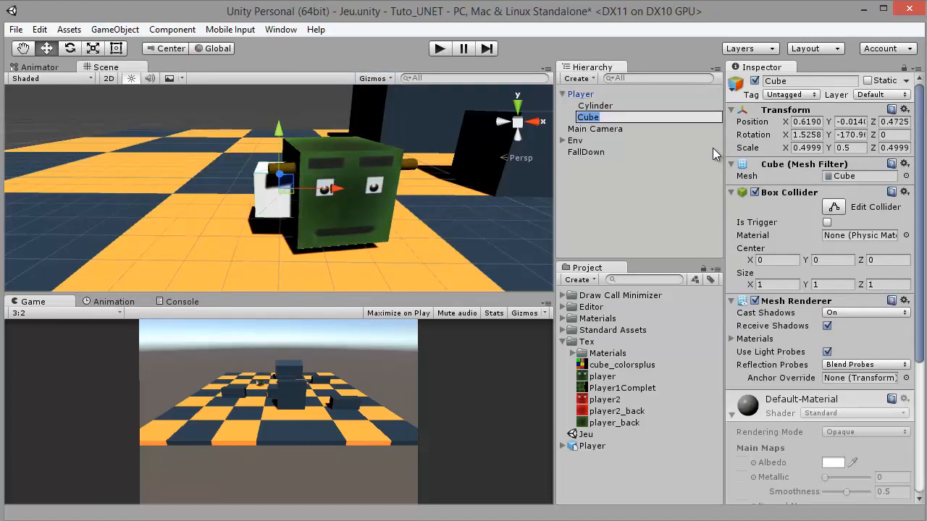
{"action": "type", "text": "Gun"}
{"action": "key", "text": "Return"}
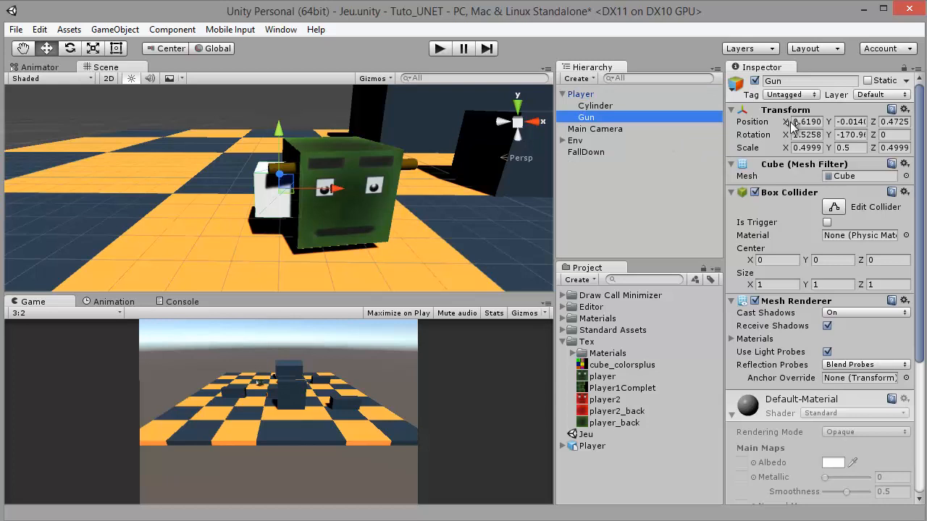
Reset the Gun's position and rotation to 0 on all axes
{"action": "left_click", "coordinate": [805, 122]}
{"action": "type", "text": "0"}
{"action": "key", "text": "Tab"}
{"action": "type", "text": "0"}
{"action": "key", "text": "Tab"}
{"action": "type", "text": "0"}
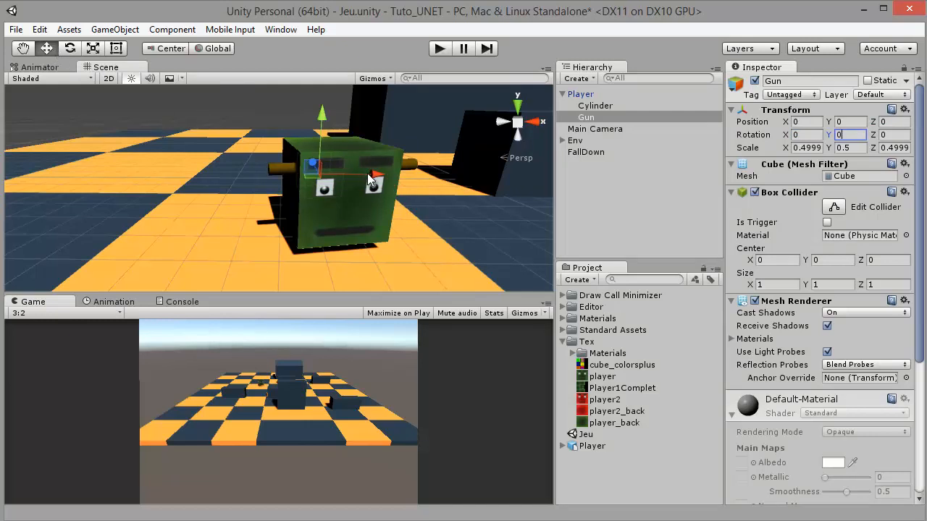
{"action": "left_click", "coordinate": [564, 122]}
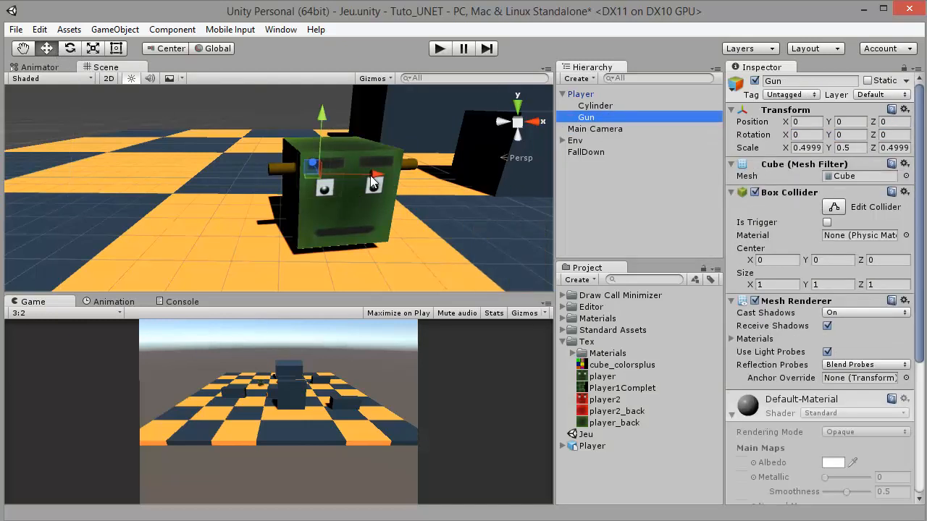
Move the Gun out beside the Player cube to about X 0.588, Z 0.798
{"action": "left_click_drag", "start_coordinate": [370, 176], "coordinate": [329, 186]}
{"action": "left_click_drag", "start_coordinate": [397, 208], "coordinate": [504, 204], "text": "alt"}
{"action": "left_click_drag", "start_coordinate": [195, 179], "coordinate": [253, 186]}
{"action": "key", "text": "f"}
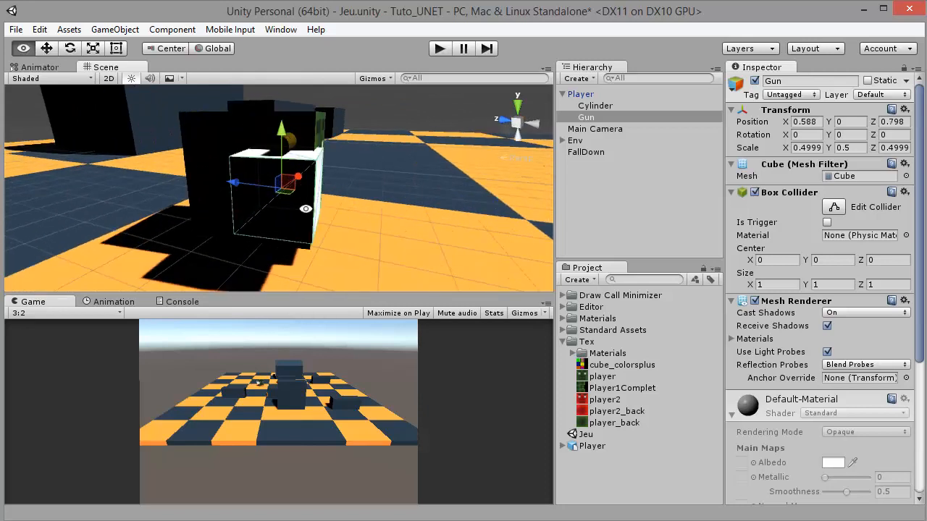
Scale the Gun to a bar of about 0.16 x 0.16 x 1.07 and shift it forward to about X 0.619, Z 0.992
{"action": "left_click_drag", "start_coordinate": [306, 208], "coordinate": [250, 214], "text": "alt"}
{"action": "key", "text": "r"}
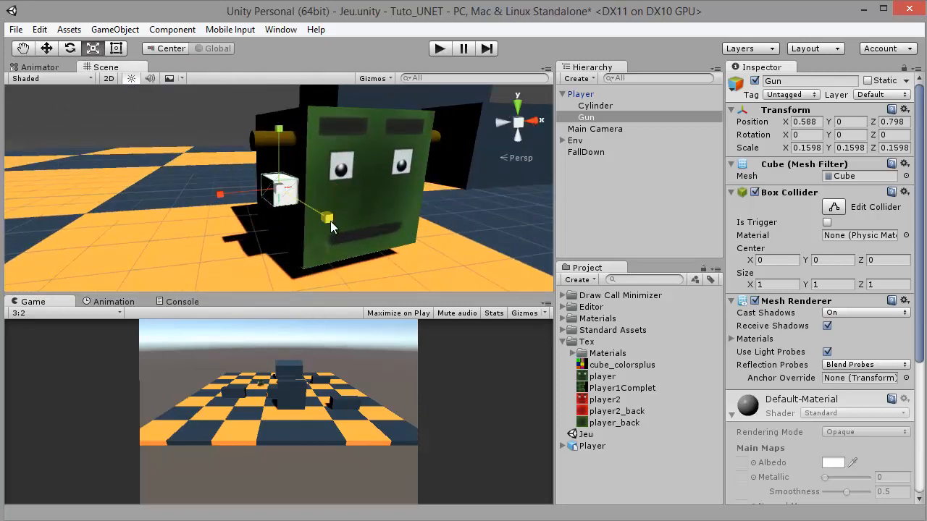
{"action": "left_click_drag", "start_coordinate": [330, 221], "coordinate": [546, 230]}
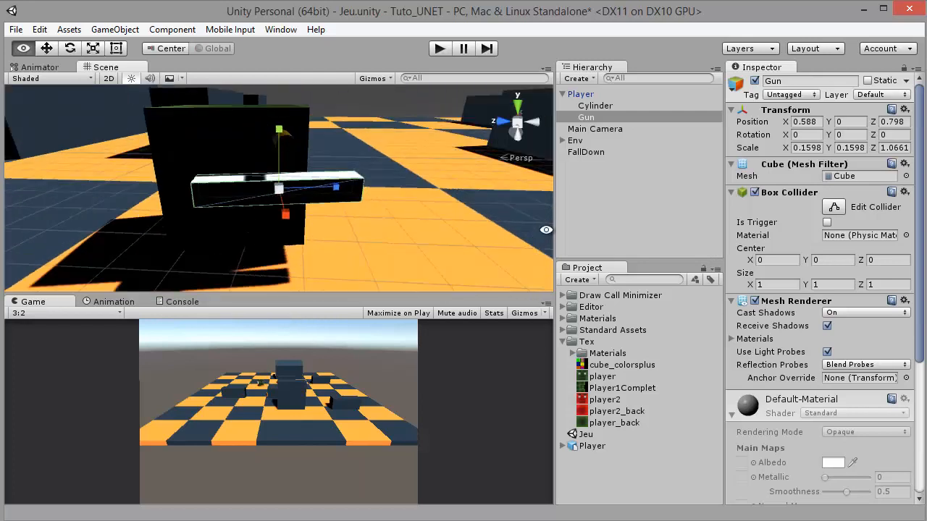
{"action": "key", "text": "w"}
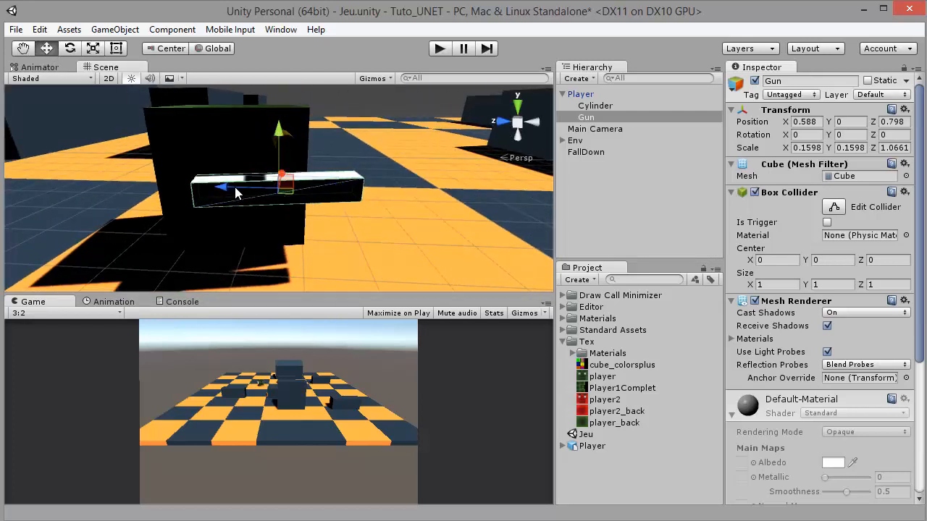
{"action": "left_click_drag", "start_coordinate": [235, 192], "coordinate": [9, 71]}
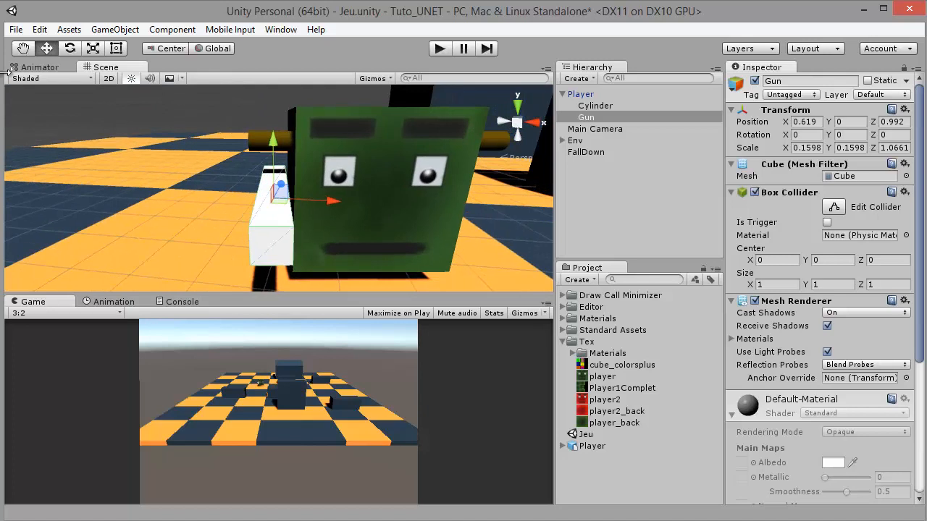
Rotate the Gun around its Y axis to about -180 degrees, aligning it with the Player's facing direction
{"action": "left_click", "coordinate": [71, 50]}
{"action": "mouse_move", "coordinate": [259, 249]}
{"action": "left_mouse_down"}
{"action": "mouse_move", "coordinate": [229, 232]}
{"action": "mouse_move", "coordinate": [261, 250]}
{"action": "left_mouse_up"}
{"action": "left_click_drag", "start_coordinate": [244, 137], "coordinate": [488, 386], "text": "alt"}
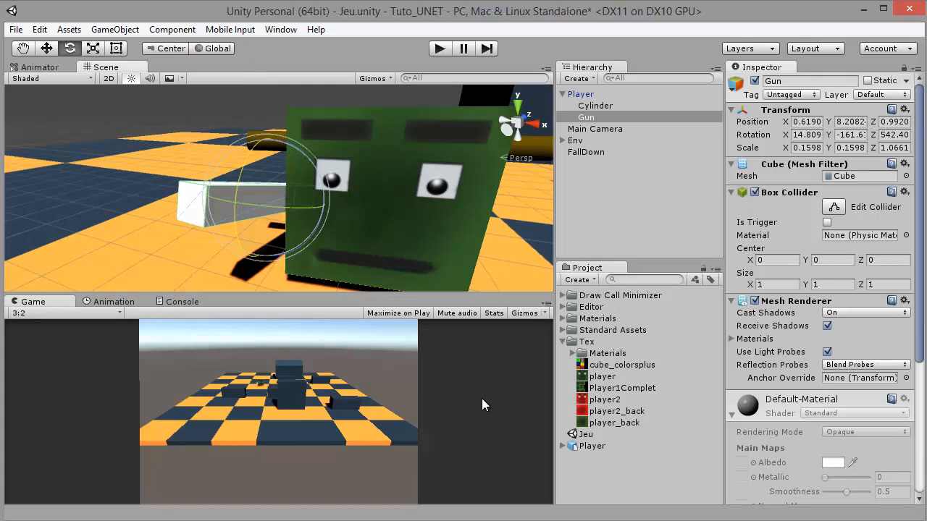
{"action": "key", "text": "ctrl+z"}
{"action": "left_click_drag", "start_coordinate": [350, 205], "coordinate": [481, 216], "text": "alt"}
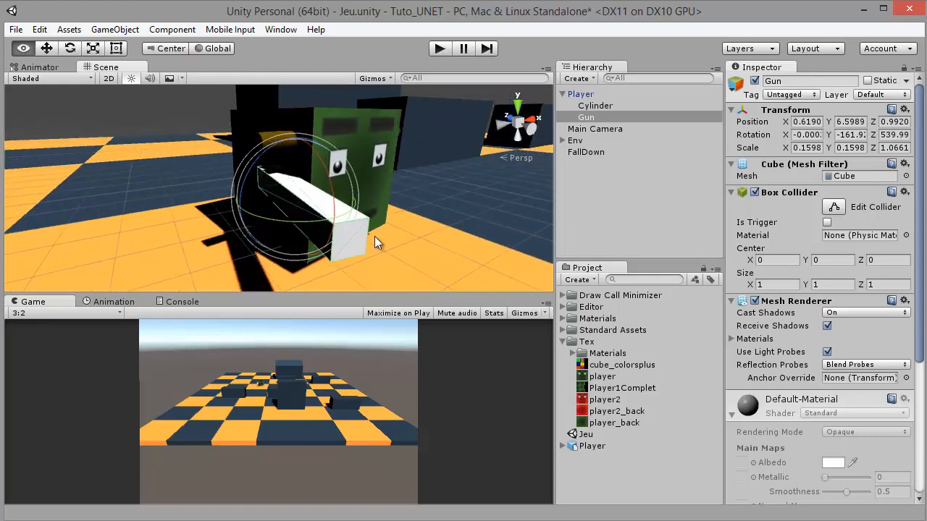
{"action": "left_click_drag", "start_coordinate": [290, 224], "coordinate": [330, 225]}
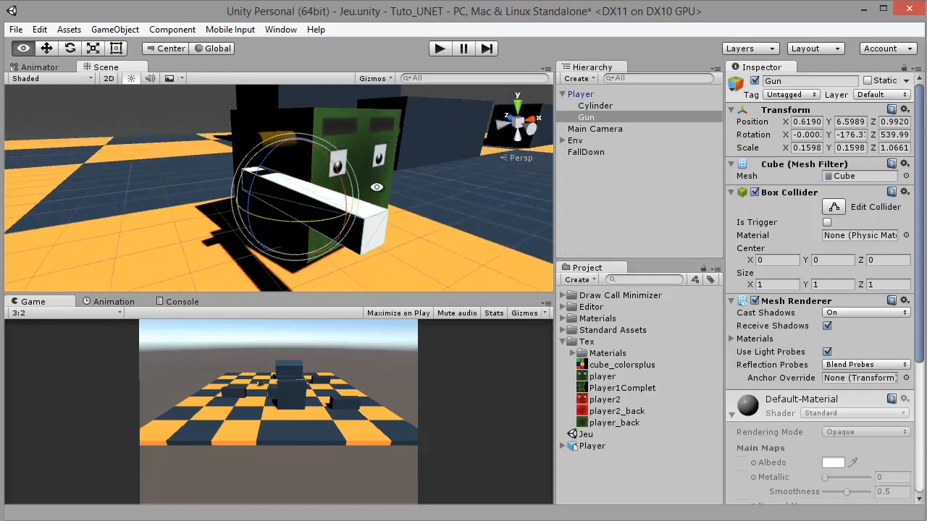
{"action": "left_click_drag", "start_coordinate": [375, 187], "coordinate": [296, 230], "text": "alt"}
Reposition the Gun beside the Player at about X 0.585, Z 0.921 and save the scene
{"action": "key", "text": "w"}
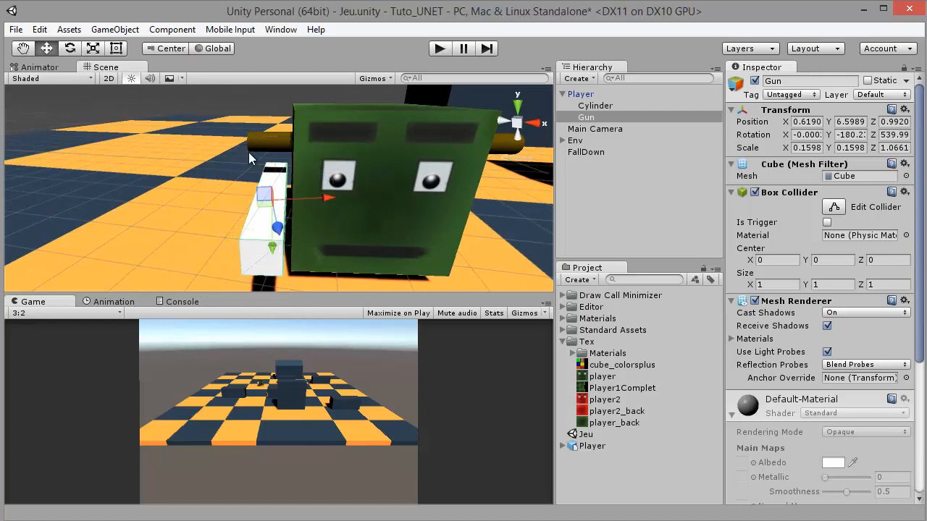
{"action": "left_click_drag", "start_coordinate": [317, 197], "coordinate": [285, 205]}
{"action": "left_click_drag", "start_coordinate": [207, 205], "coordinate": [222, 206]}
{"action": "left_click_drag", "start_coordinate": [434, 180], "coordinate": [507, 166], "text": "alt"}
{"action": "scroll", "coordinate": [309, 181], "scroll_direction": "down", "scroll_amount": 5}
{"action": "left_click", "coordinate": [309, 137]}
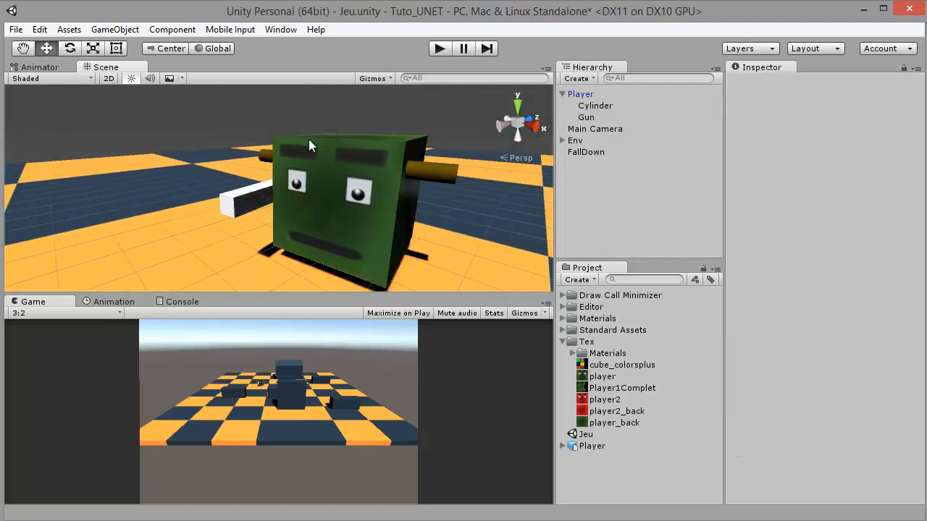
{"action": "key", "text": "ctrl+s"}
Apply the player2_back texture to the Gun and save the scene
{"action": "left_click_drag", "start_coordinate": [219, 161], "coordinate": [272, 160], "text": "alt"}
{"action": "left_click", "coordinate": [266, 213]}
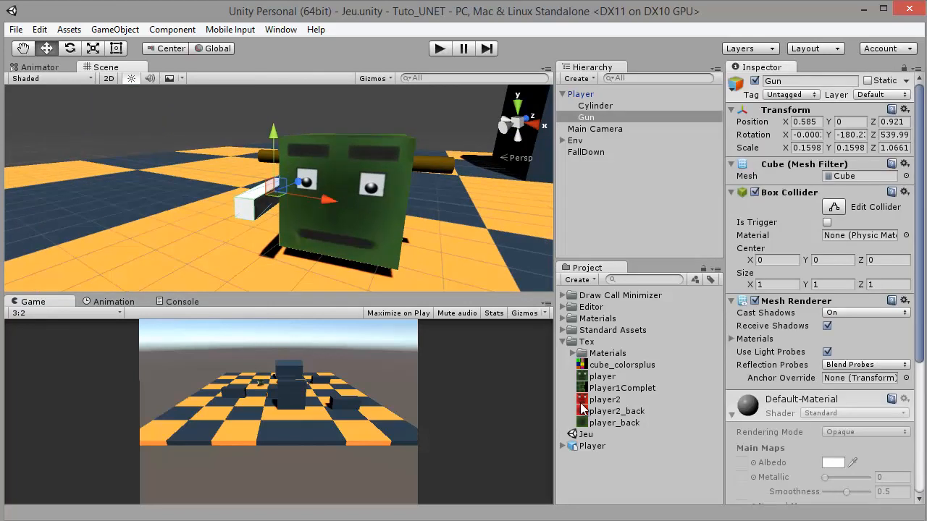
{"action": "left_click_drag", "start_coordinate": [581, 410], "coordinate": [259, 213]}
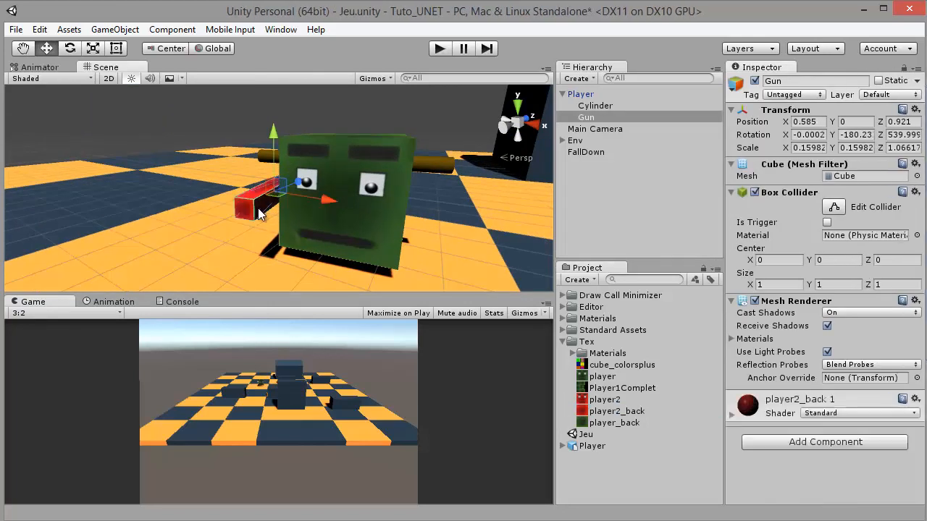
{"action": "left_click", "coordinate": [243, 132]}
{"action": "left_click_drag", "start_coordinate": [242, 133], "coordinate": [550, 188], "text": "alt"}
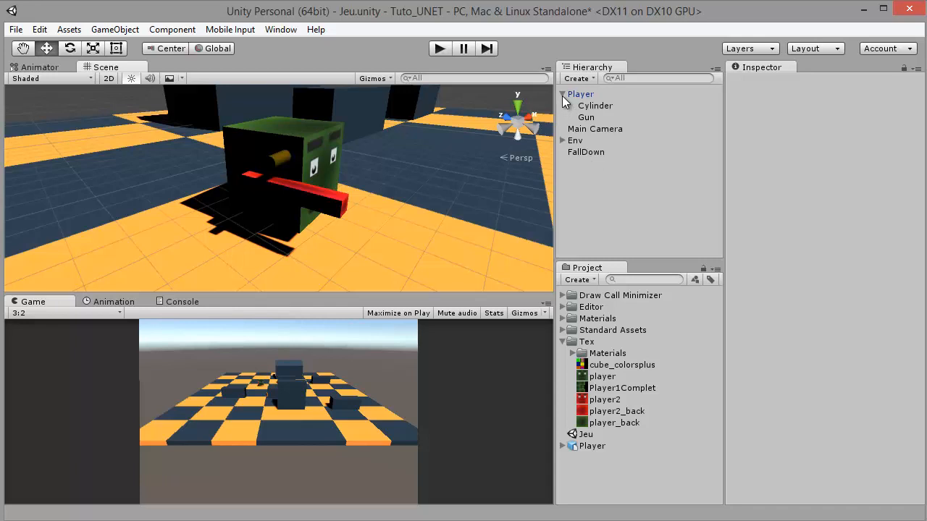
Add a Rigidbody component to the Player
{"action": "left_click", "coordinate": [562, 95]}
{"action": "left_click", "coordinate": [810, 458]}
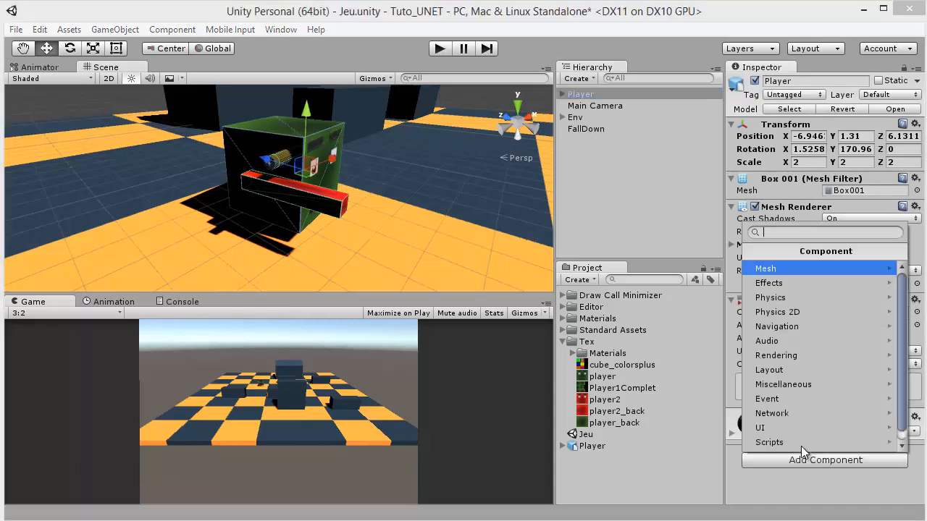
{"action": "left_click", "coordinate": [788, 298]}
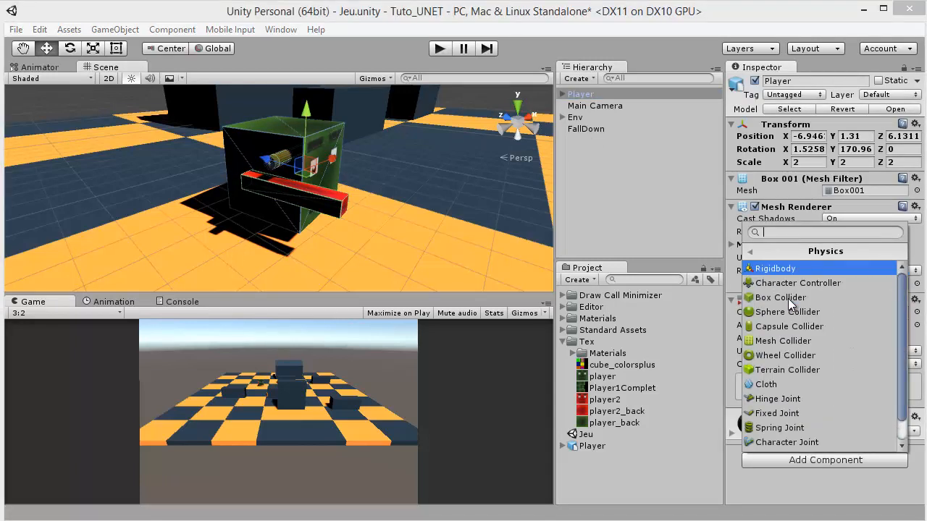
{"action": "left_click", "coordinate": [781, 269]}
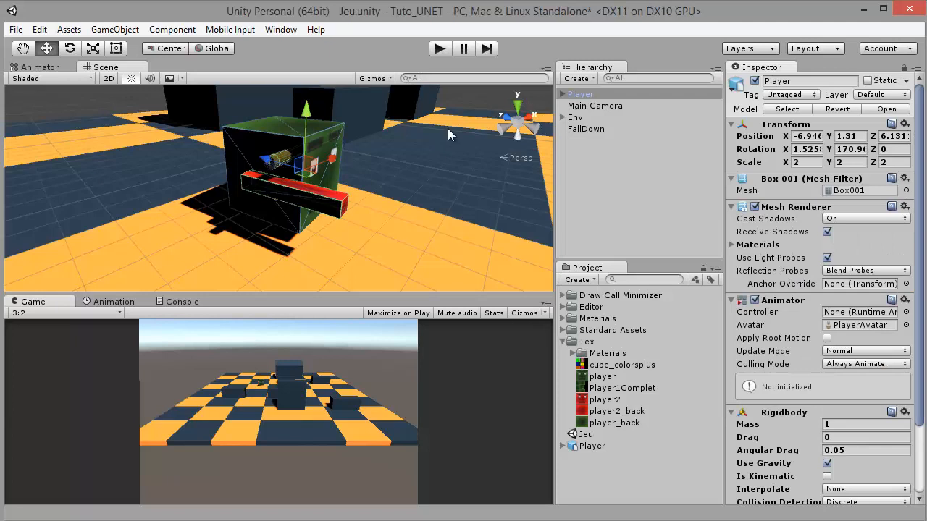
Raise the Player above the floor to Y 2.64 and briefly run the scene to test how it falls
{"action": "left_click", "coordinate": [583, 96]}
{"action": "scroll", "coordinate": [310, 136], "scroll_direction": "down", "scroll_amount": 6}
{"action": "left_click_drag", "start_coordinate": [298, 121], "coordinate": [299, 80]}
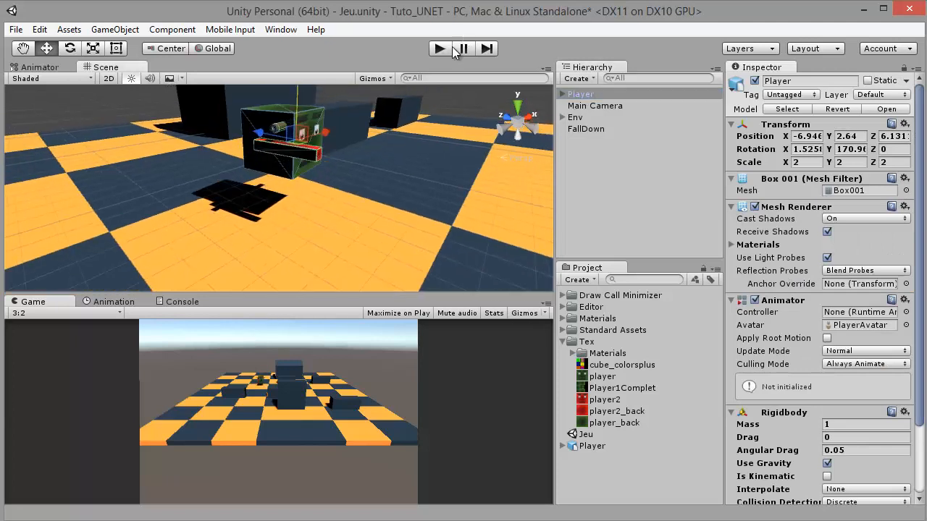
{"action": "left_click", "coordinate": [442, 50]}
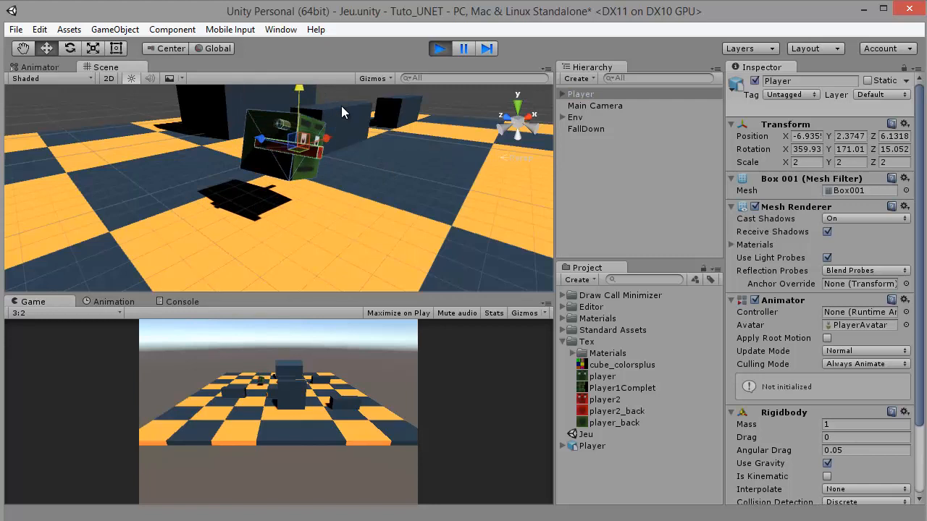
{"action": "left_click", "coordinate": [439, 49]}
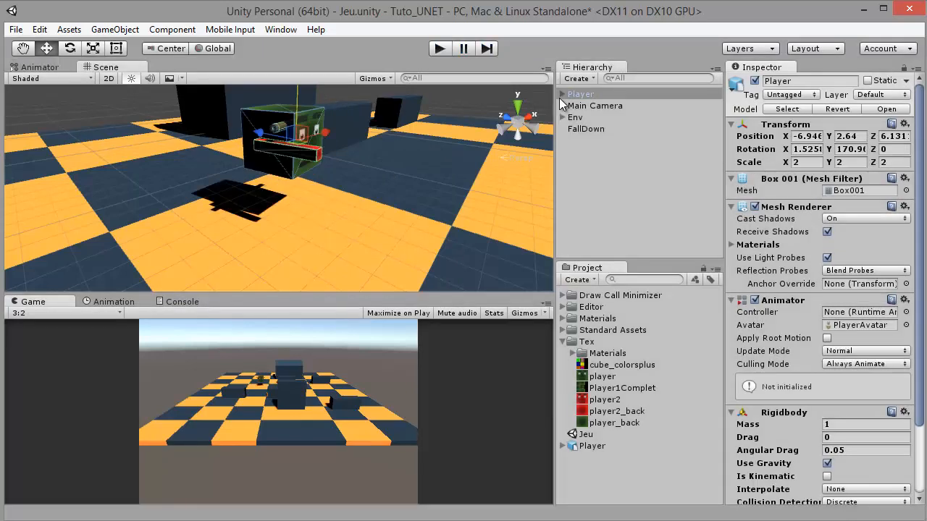
Add a Box Collider component to the Player
{"action": "scroll", "coordinate": [396, 159], "scroll_direction": "up", "scroll_amount": 3}
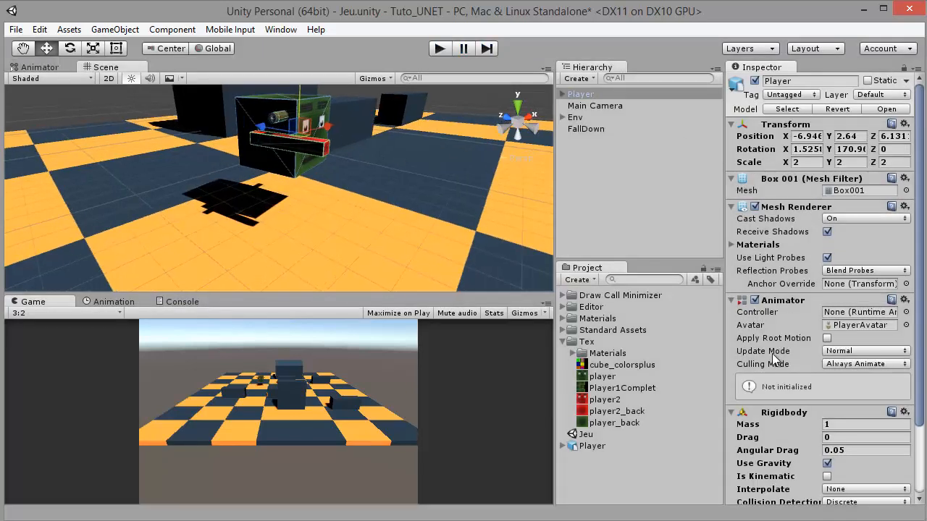
{"action": "scroll", "coordinate": [775, 358], "scroll_direction": "down", "scroll_amount": 3}
{"action": "left_click", "coordinate": [789, 493]}
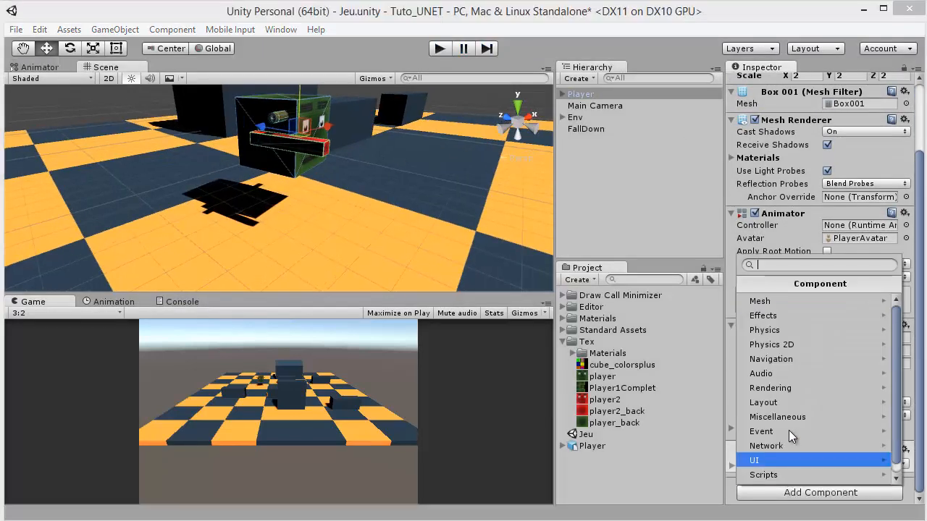
{"action": "left_click", "coordinate": [770, 334]}
{"action": "left_click", "coordinate": [771, 335]}
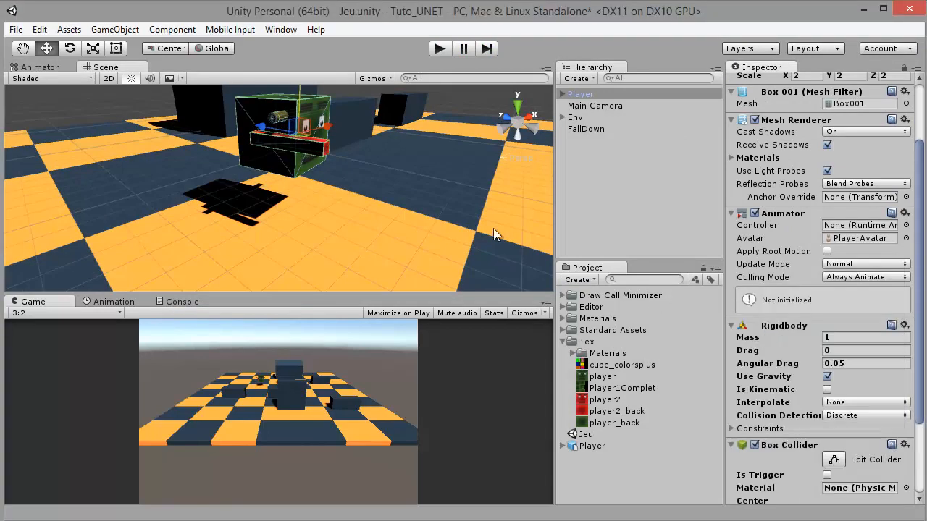
Run the scene to test the Player's landing with its Box Collider, and stop it again
{"action": "left_click", "coordinate": [446, 46]}
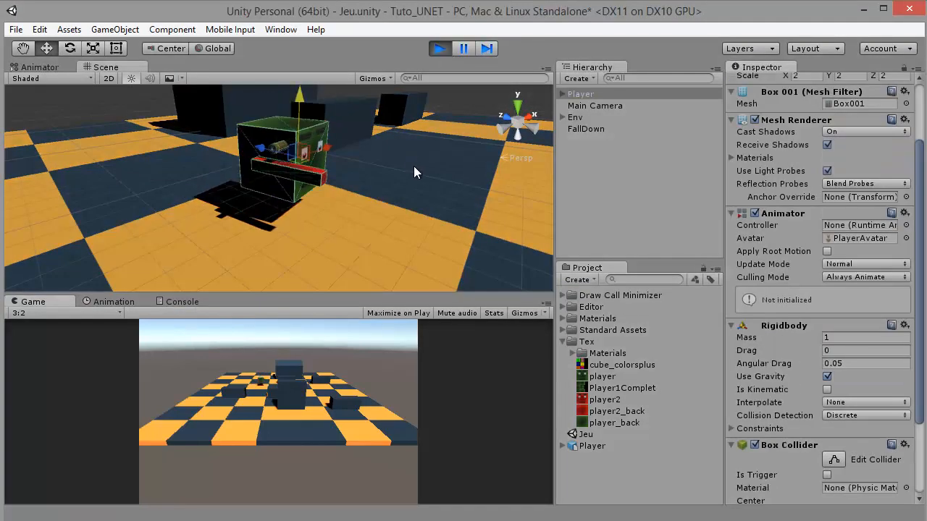
{"action": "left_click_drag", "start_coordinate": [356, 141], "coordinate": [418, 48]}
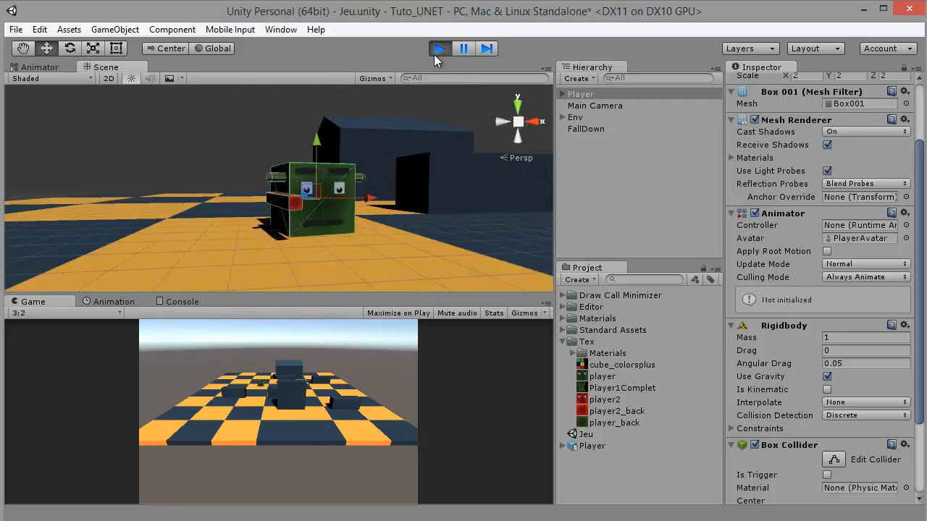
{"action": "left_click", "coordinate": [435, 50]}
Check the collider settings of the Gun and the Cylinder, and save the scene
{"action": "left_click", "coordinate": [280, 140]}
{"action": "key", "text": "f"}
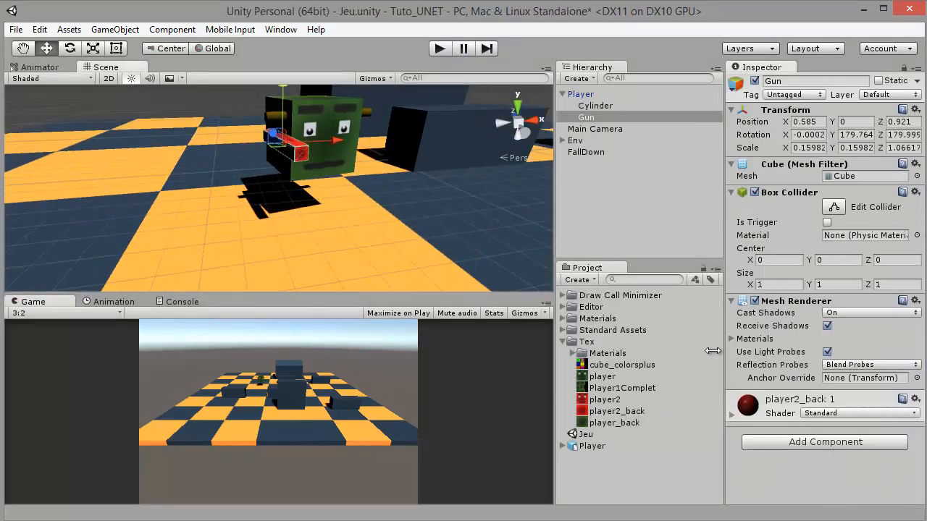
{"action": "left_click", "coordinate": [267, 115]}
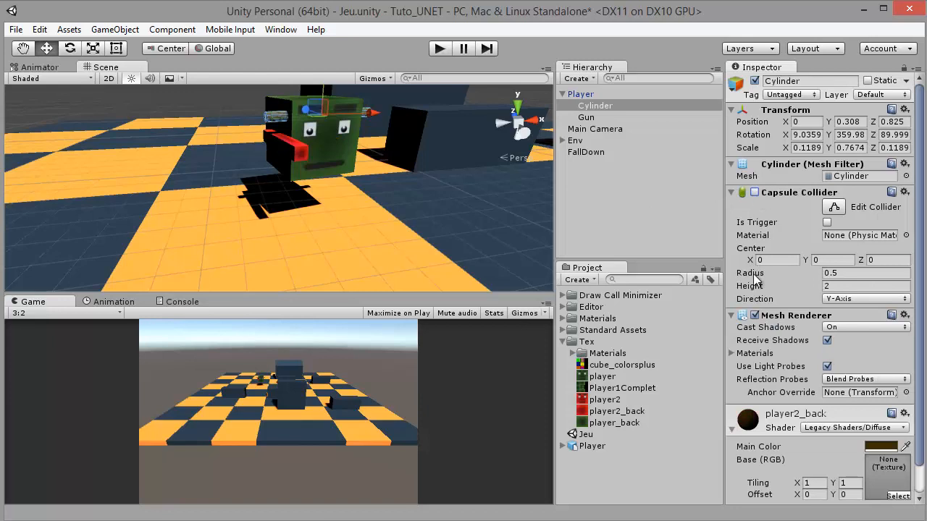
{"action": "scroll", "coordinate": [754, 278], "scroll_direction": "down", "scroll_amount": 1}
{"action": "scroll", "coordinate": [757, 297], "scroll_direction": "up", "scroll_amount": 1}
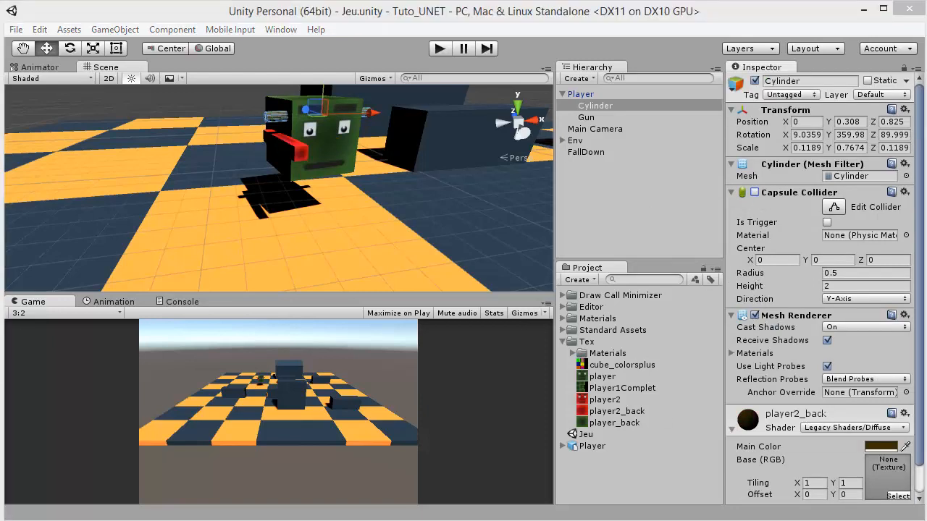
Examine the assembled Player with its gun and side rods from the front
{"action": "left_click_drag", "start_coordinate": [367, 176], "coordinate": [392, 224]}
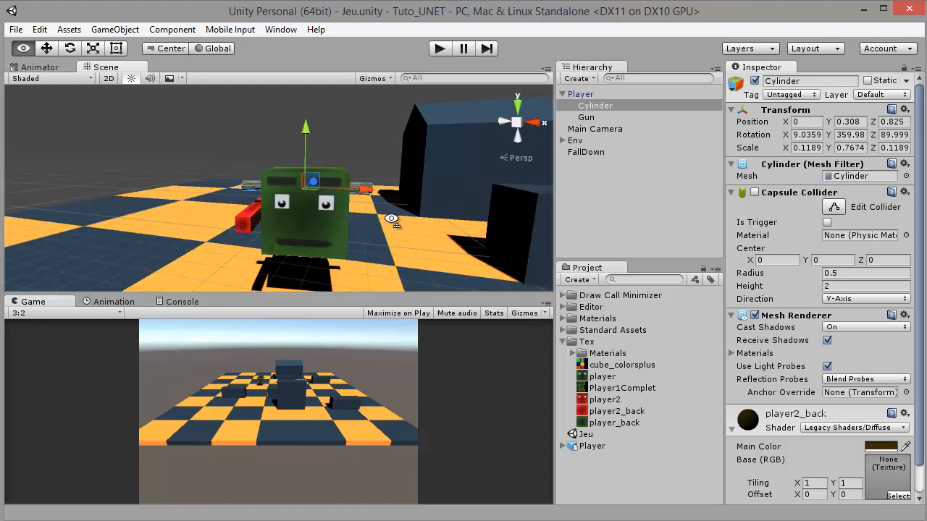
{"action": "left_click_drag", "start_coordinate": [391, 282], "coordinate": [391, 249]}
{"action": "scroll", "coordinate": [387, 247], "scroll_direction": "down", "scroll_amount": 2}
{"action": "scroll", "coordinate": [359, 237], "scroll_direction": "up", "scroll_amount": 4}
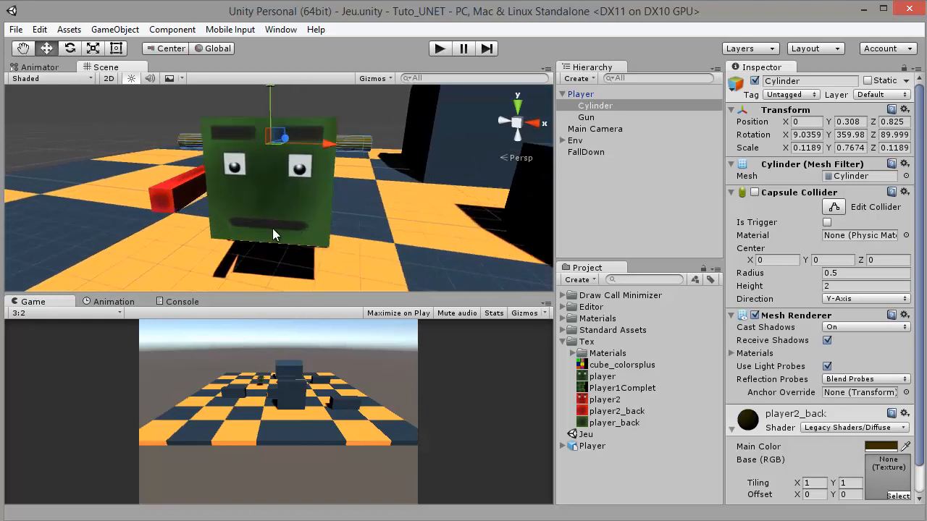
{"action": "left_click_drag", "start_coordinate": [257, 201], "coordinate": [289, 194]}
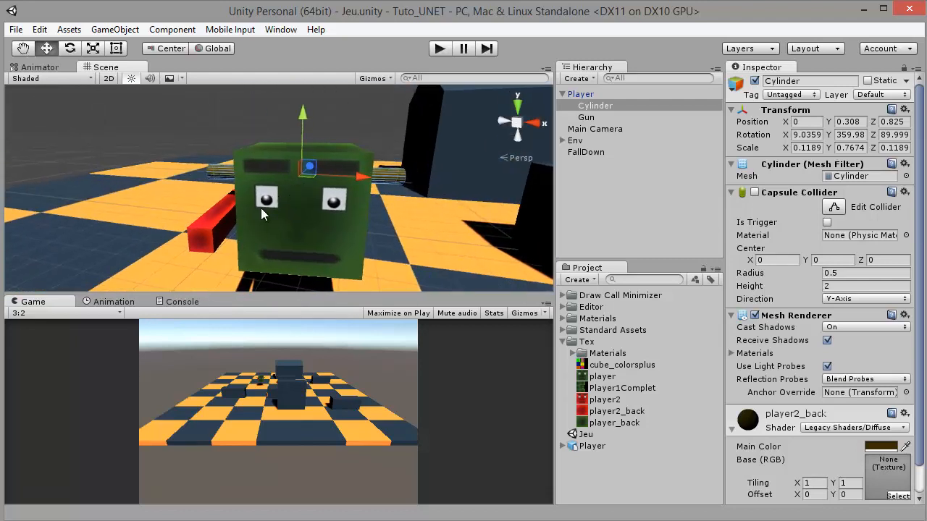
{"action": "scroll", "coordinate": [270, 229], "scroll_direction": "down", "scroll_amount": 5}
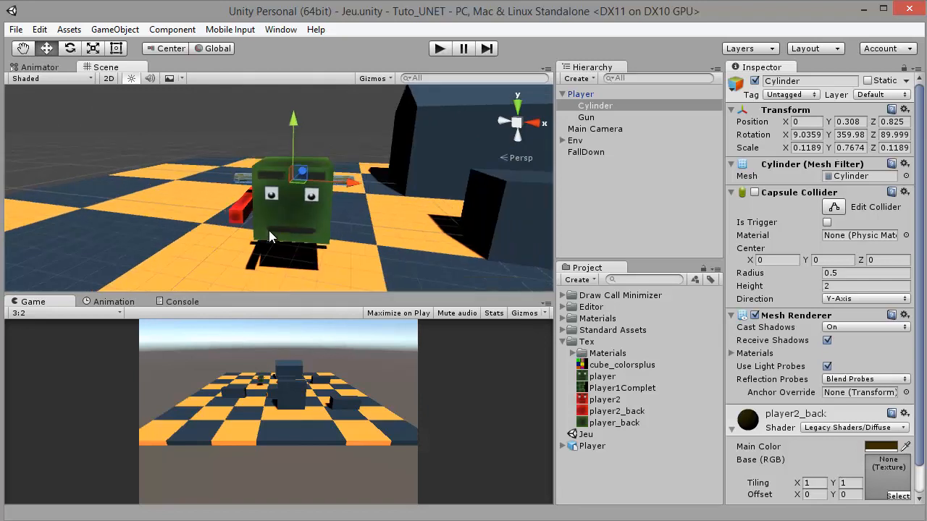
{"action": "left_click_drag", "start_coordinate": [225, 207], "coordinate": [296, 200]}
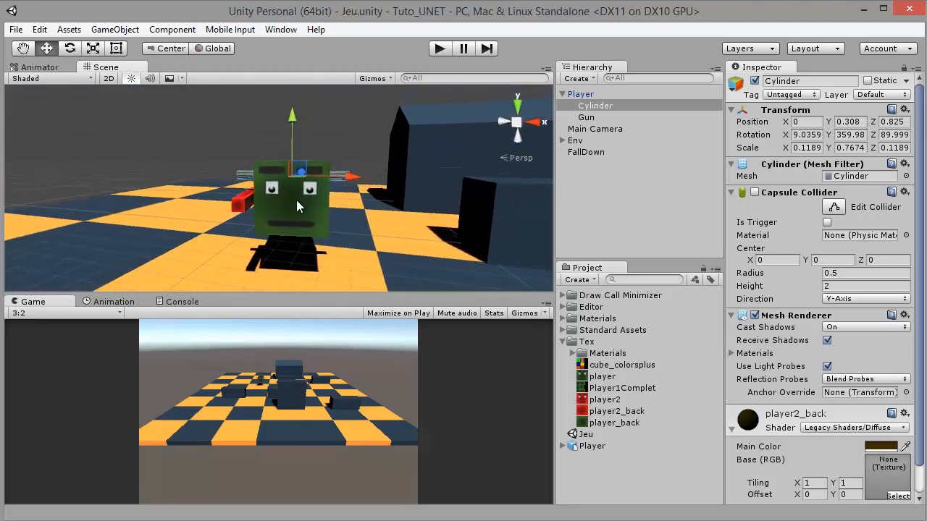